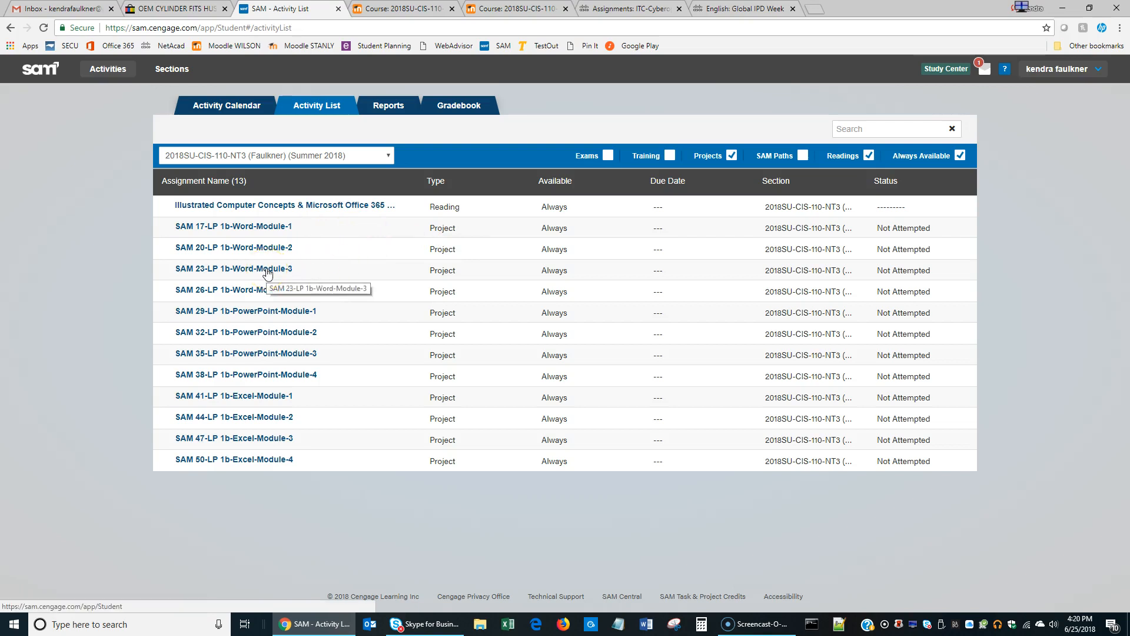
left_click(267, 272)
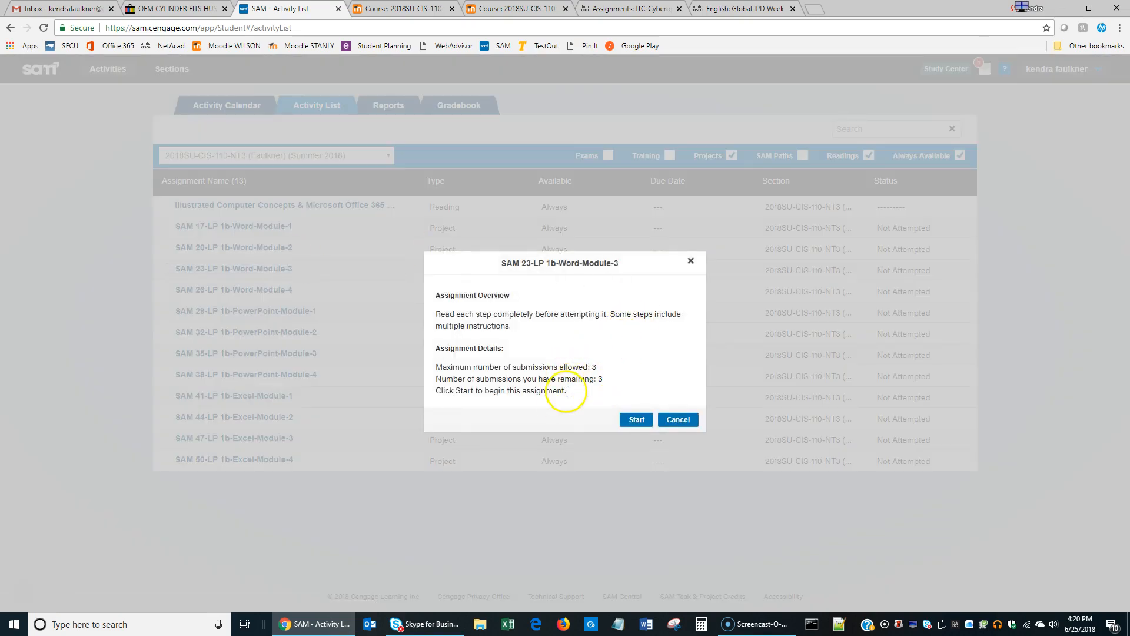
left_click(637, 419)
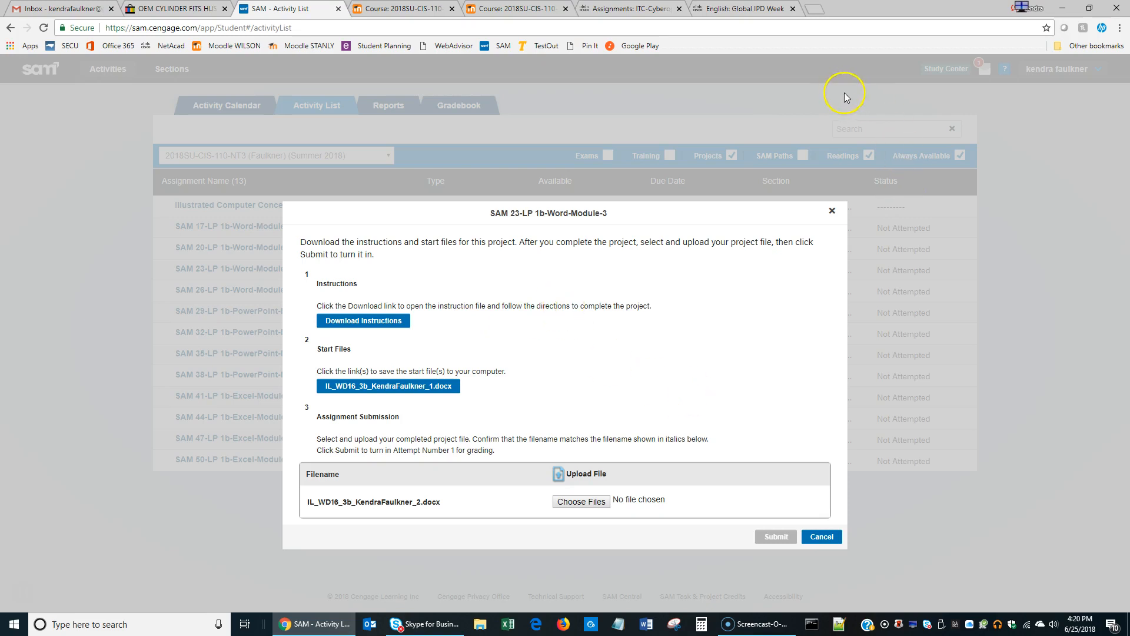
left_click(822, 537)
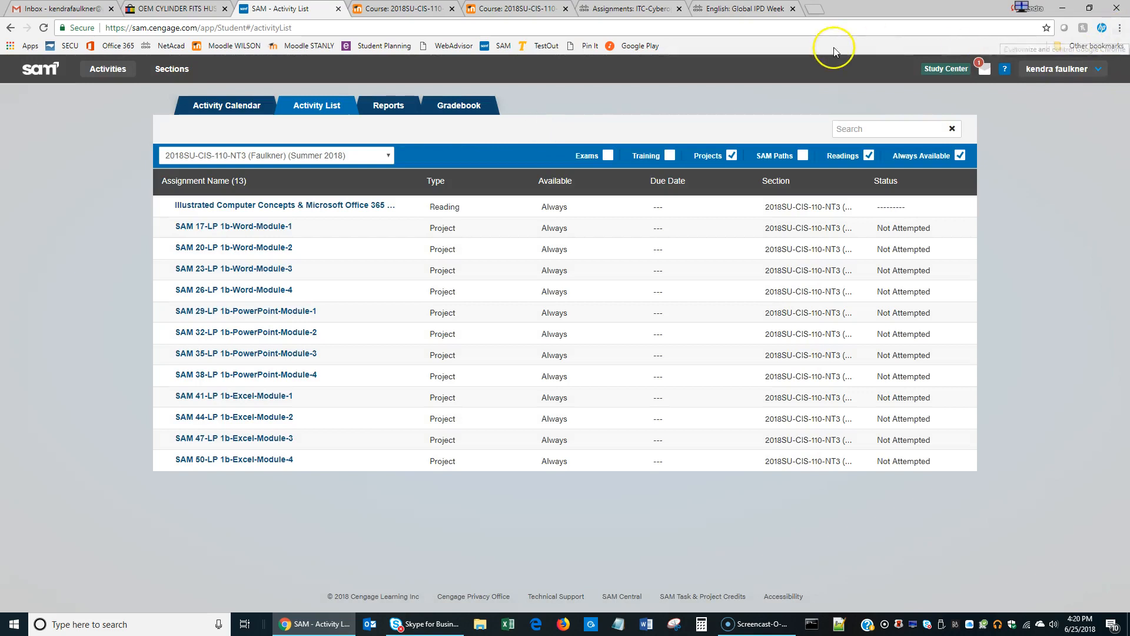
Step: Examine the browser's advanced download settings for the save location and the option to ask where to save each file
left_click(1119, 28)
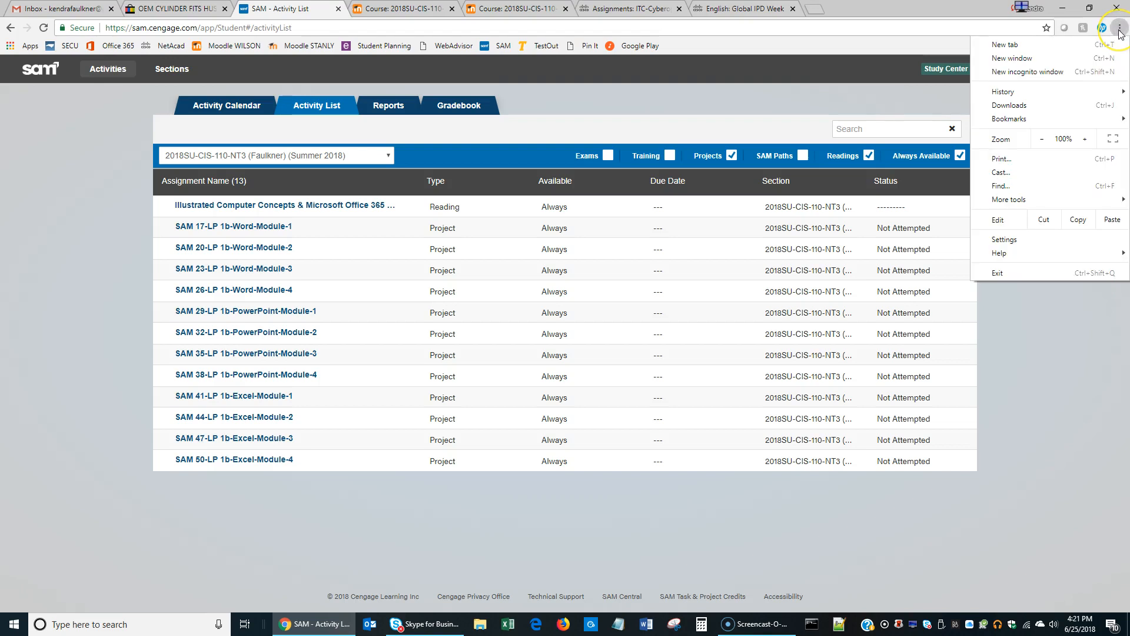
left_click(1052, 238)
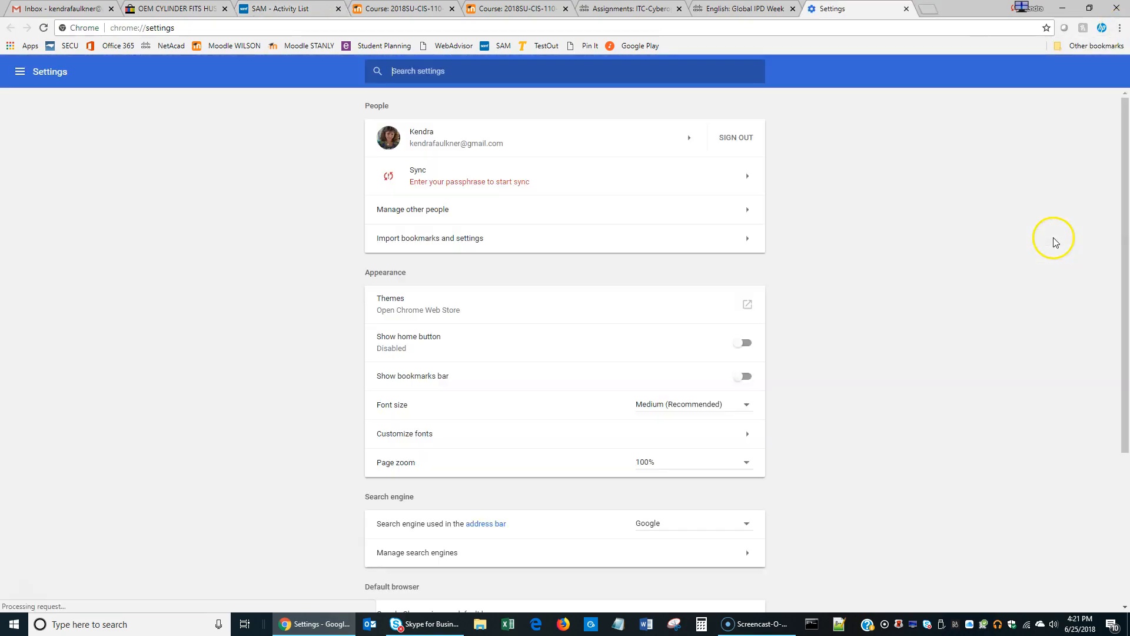
scroll(865, 351, "down", 4)
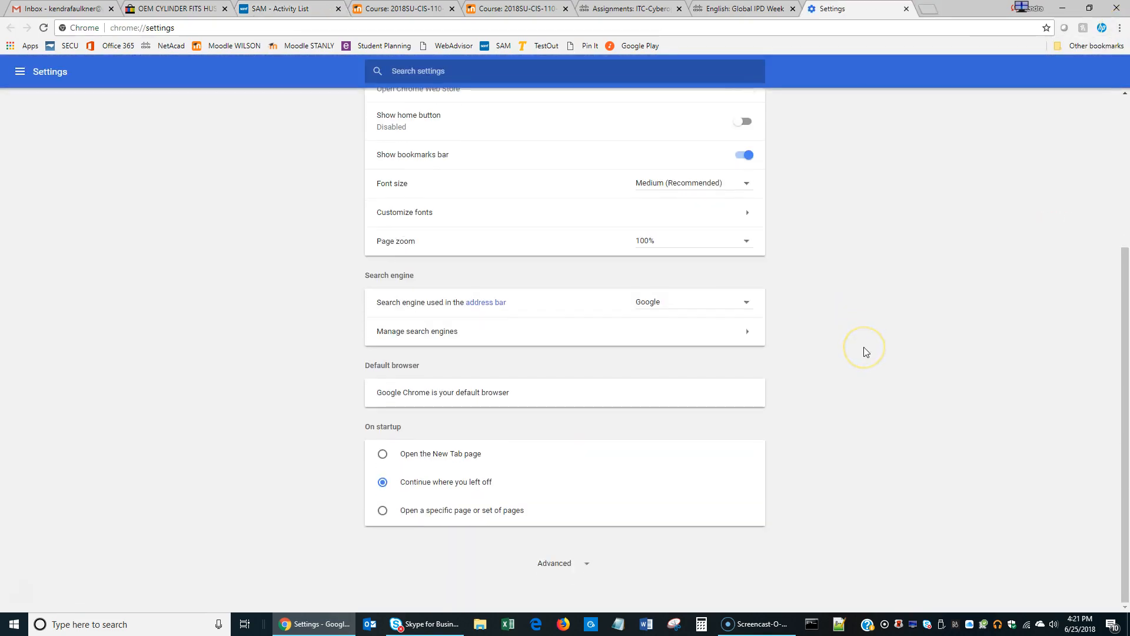
scroll(863, 352, "up", 4)
scroll(864, 352, "down", 4)
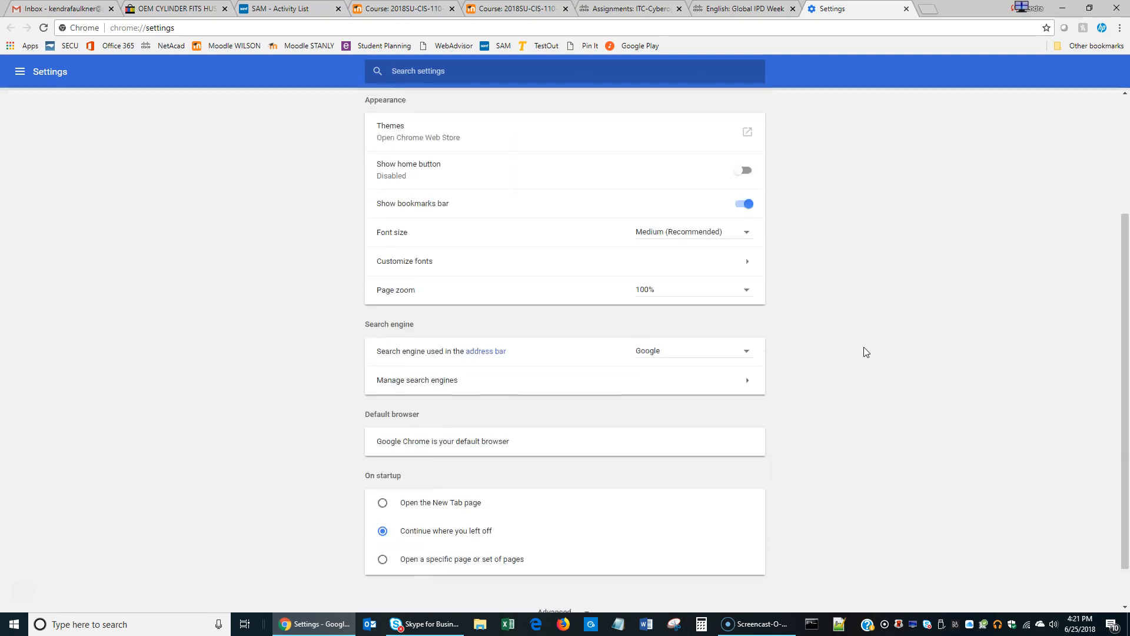
left_click(554, 563)
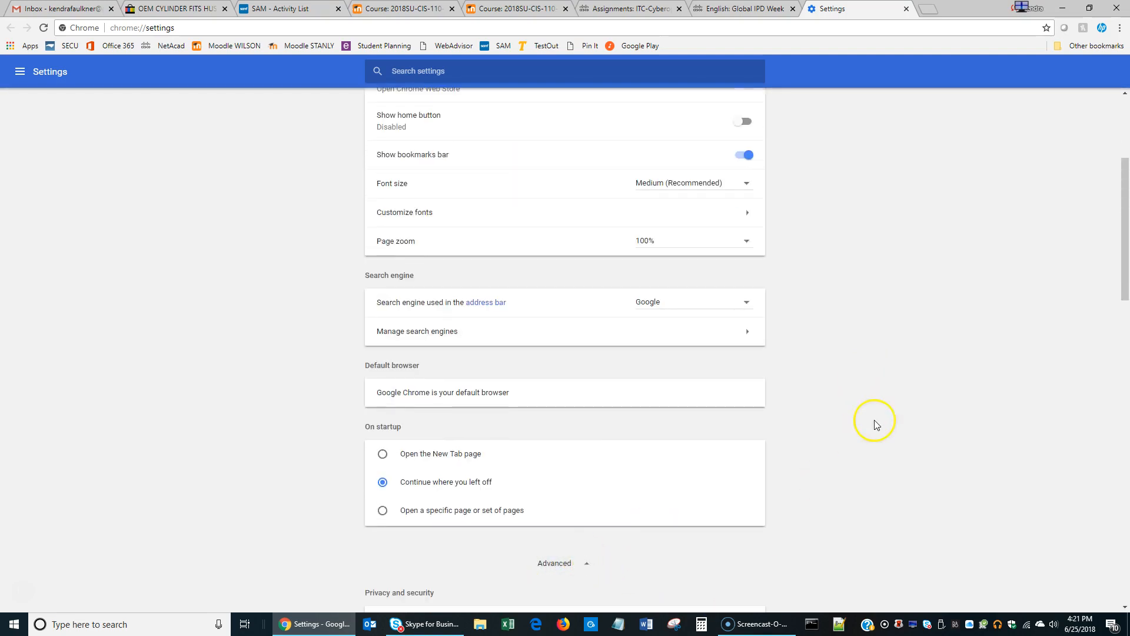
scroll(874, 422, "down", 3)
scroll(876, 424, "down", 10)
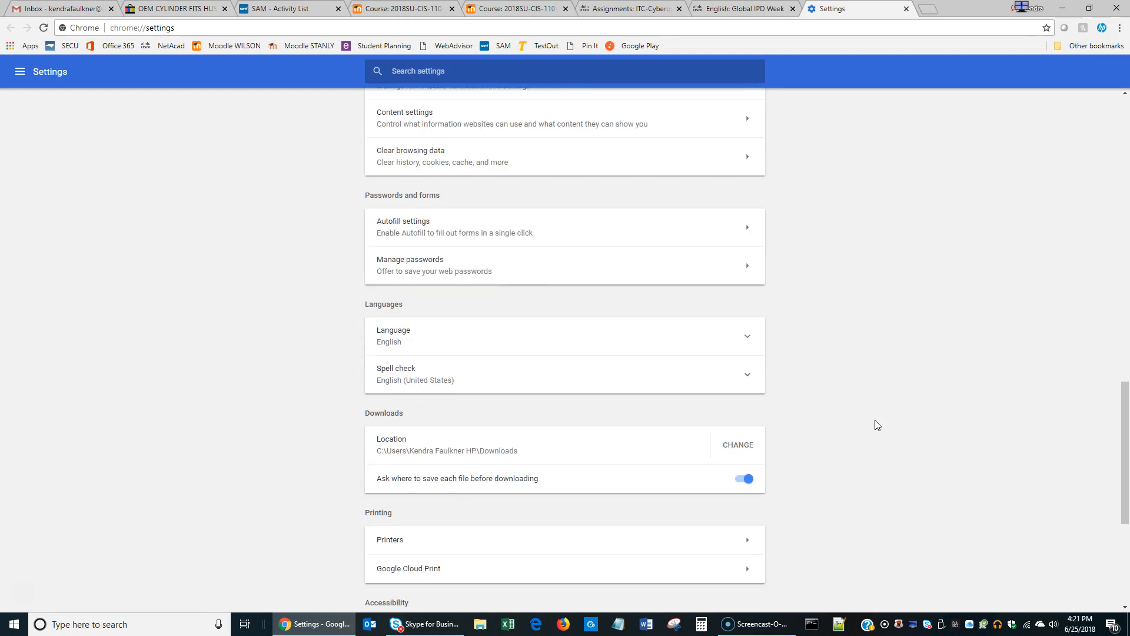
scroll(875, 425, "down", 1)
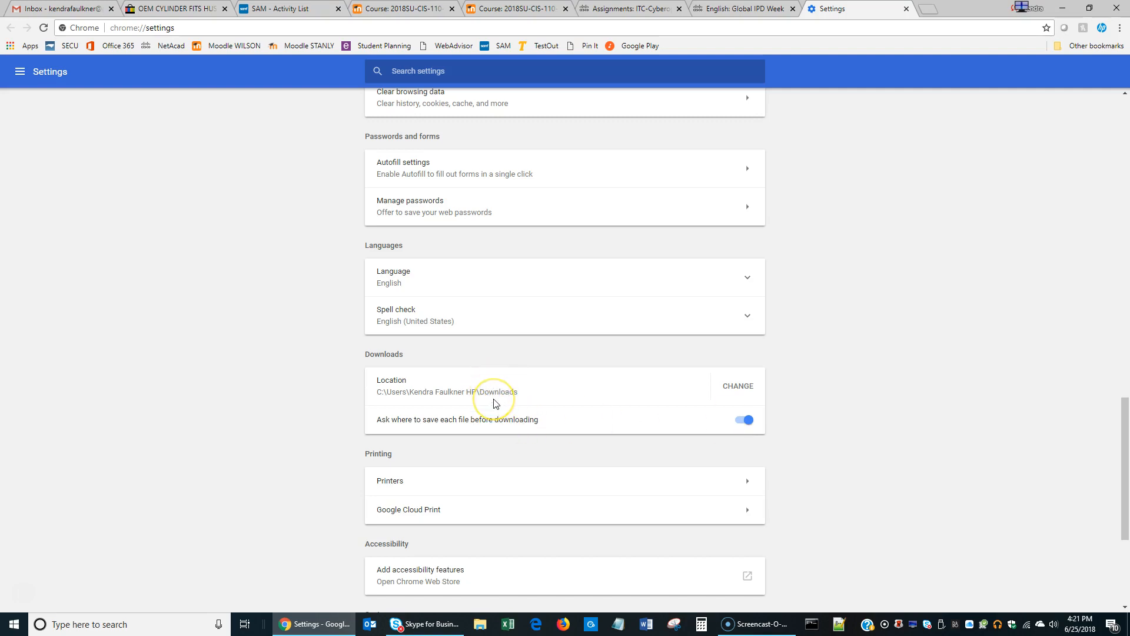
scroll(860, 323, "up", 2)
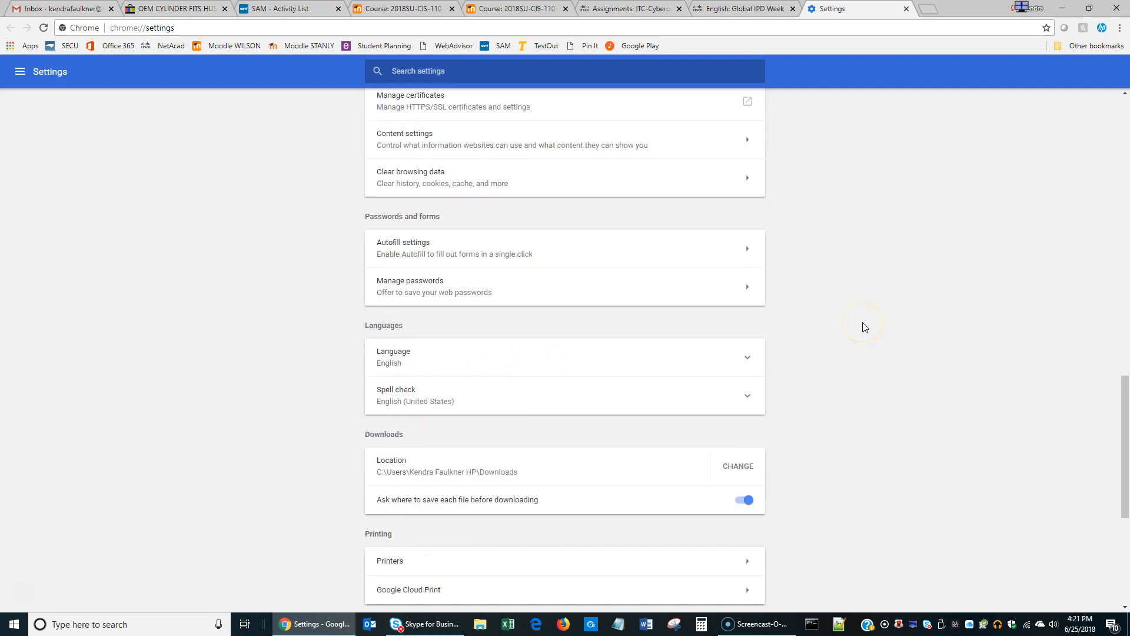
left_click(906, 9)
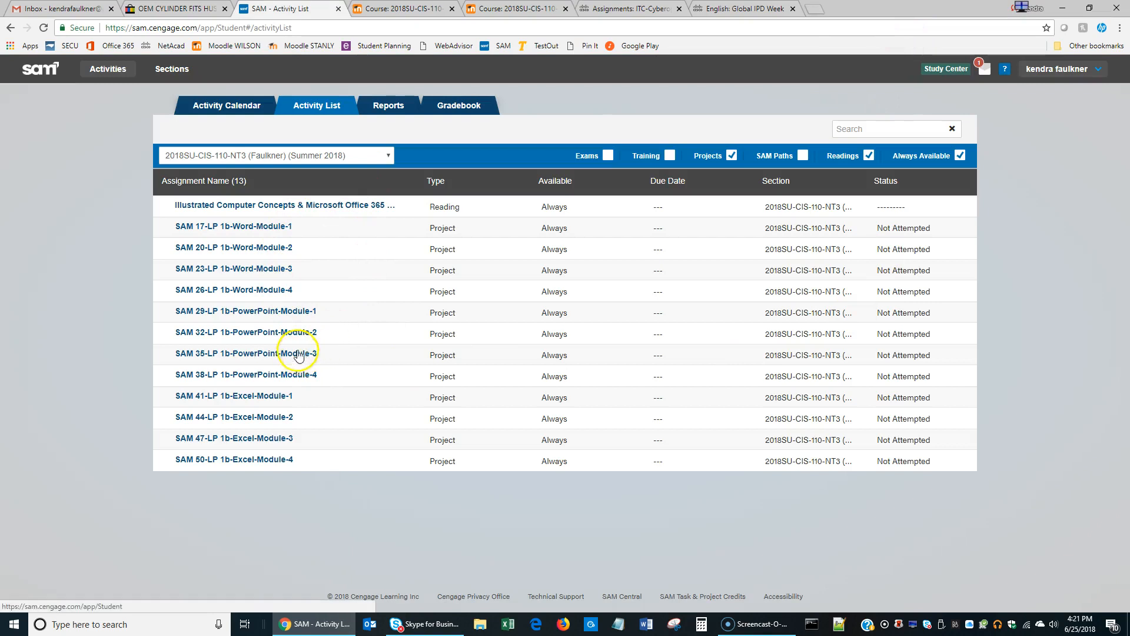
Step: Start the SAM 23-LP 1b-Word-Module-3 project and save its instructions as Instructions_IL_WD16_3b.docx in the J: drive's CIS 110 Introduction to Computers\Summer 2018 folder
left_click(278, 269)
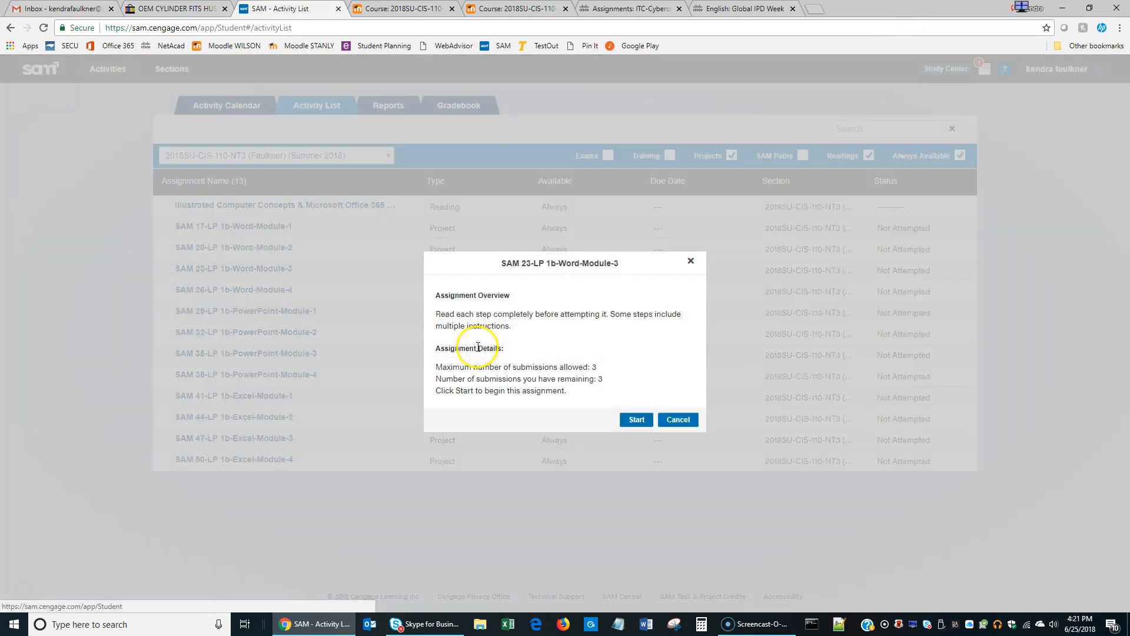
left_click(638, 420)
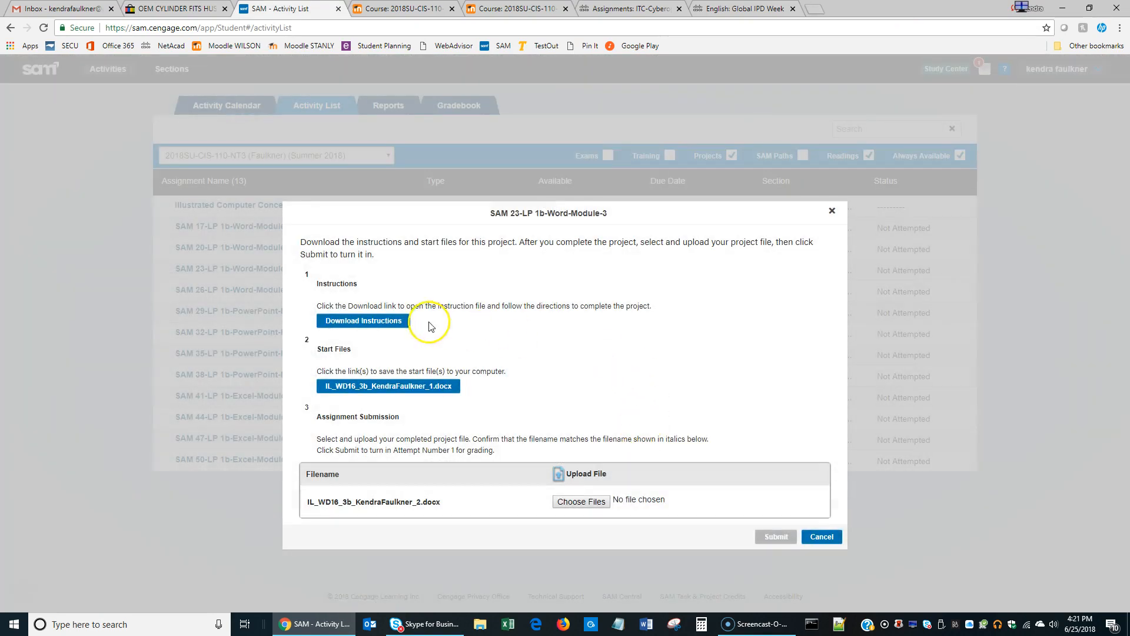
left_click(391, 325)
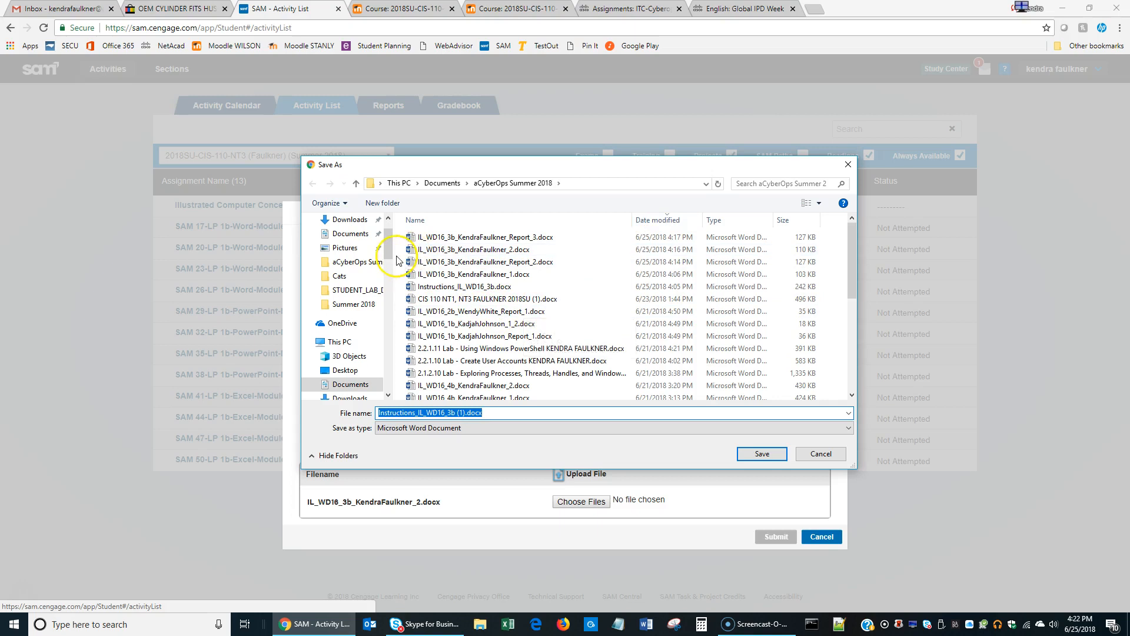
left_click_drag(391, 251, 391, 300)
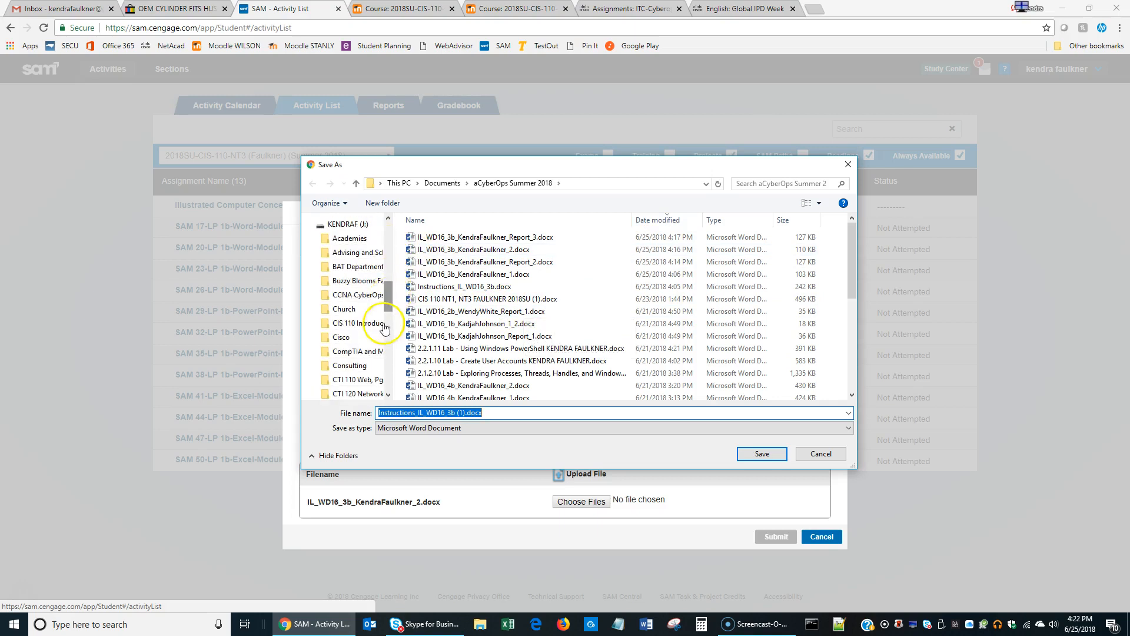
left_click(368, 323)
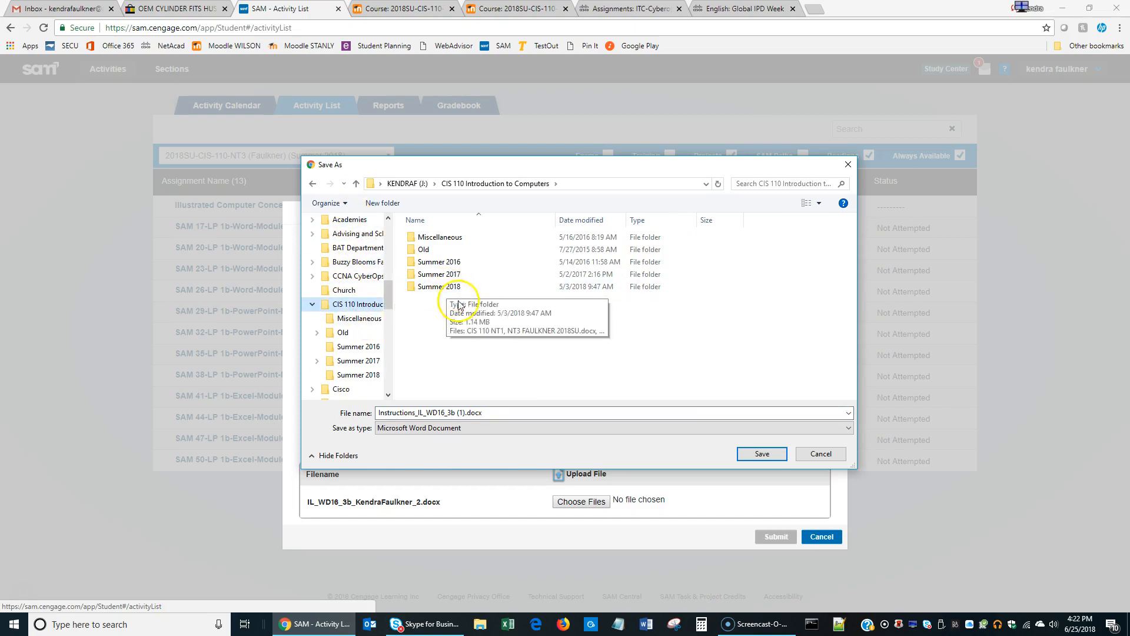
double_click(441, 287)
left_click(498, 415)
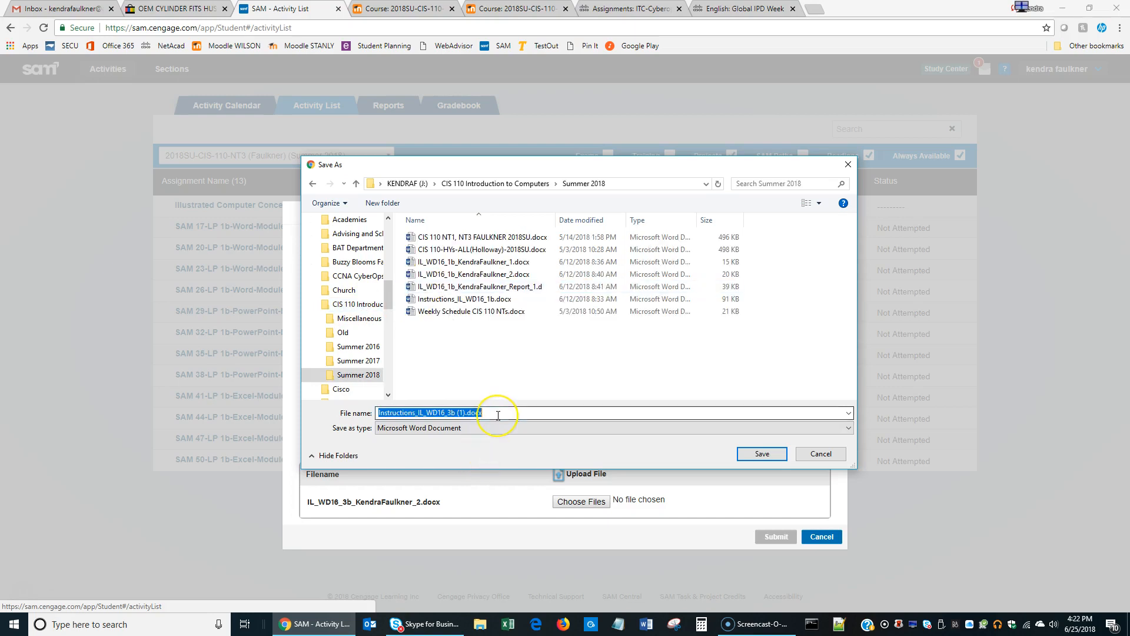
left_click(498, 416)
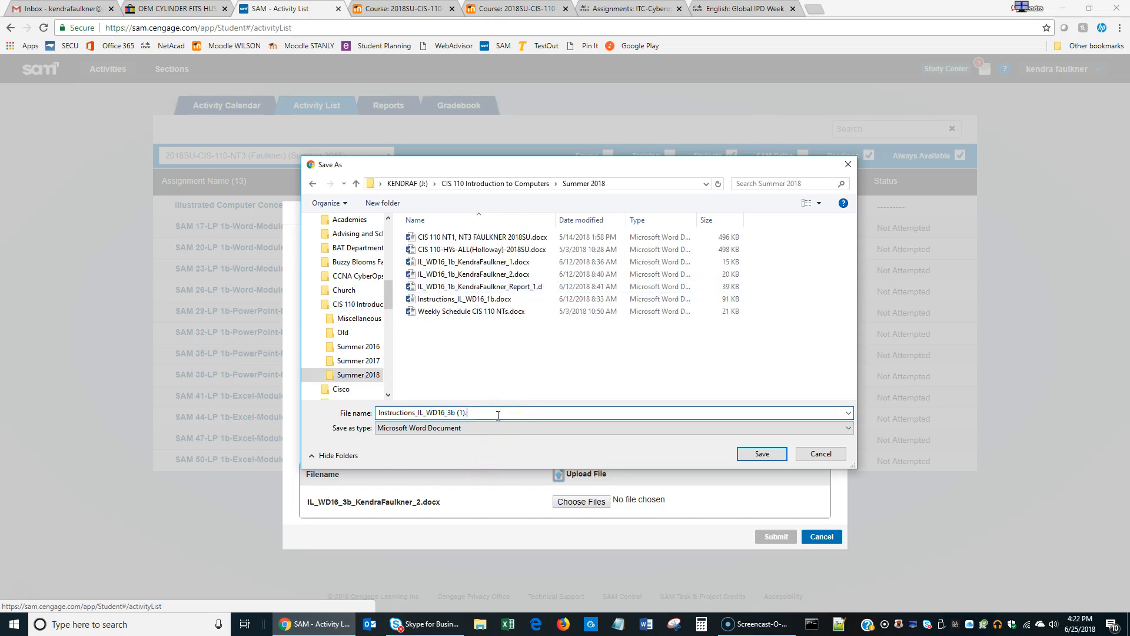
key("Return")
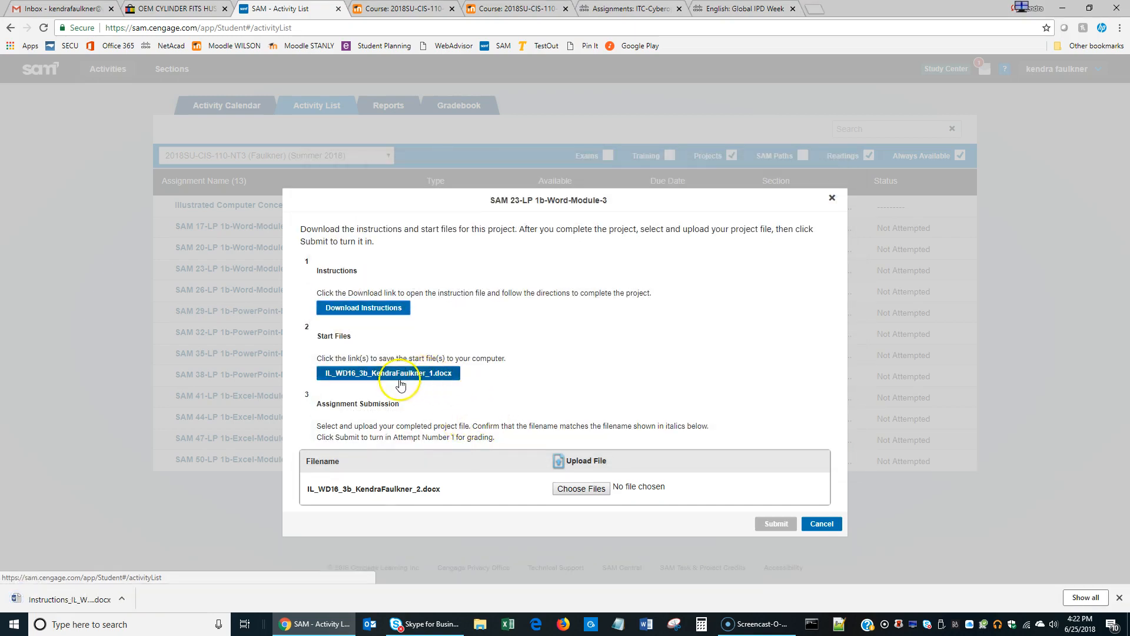
Step: Download the project's start file into the same Summer 2018 folder, keeping its suggested name
left_click(391, 376)
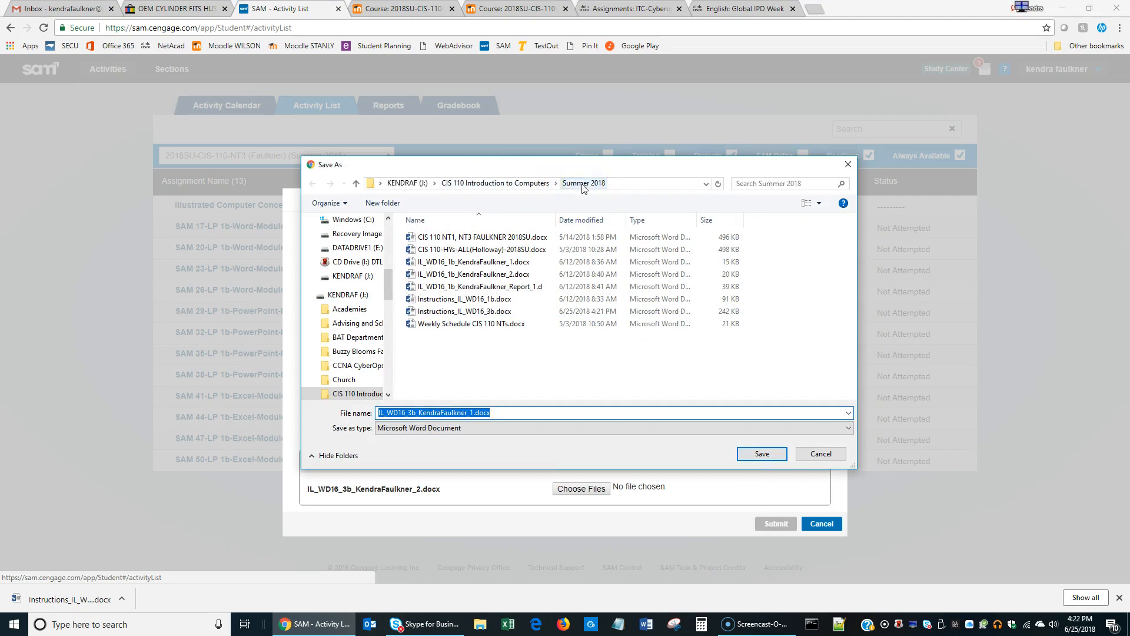
left_click(488, 413)
left_click(762, 453)
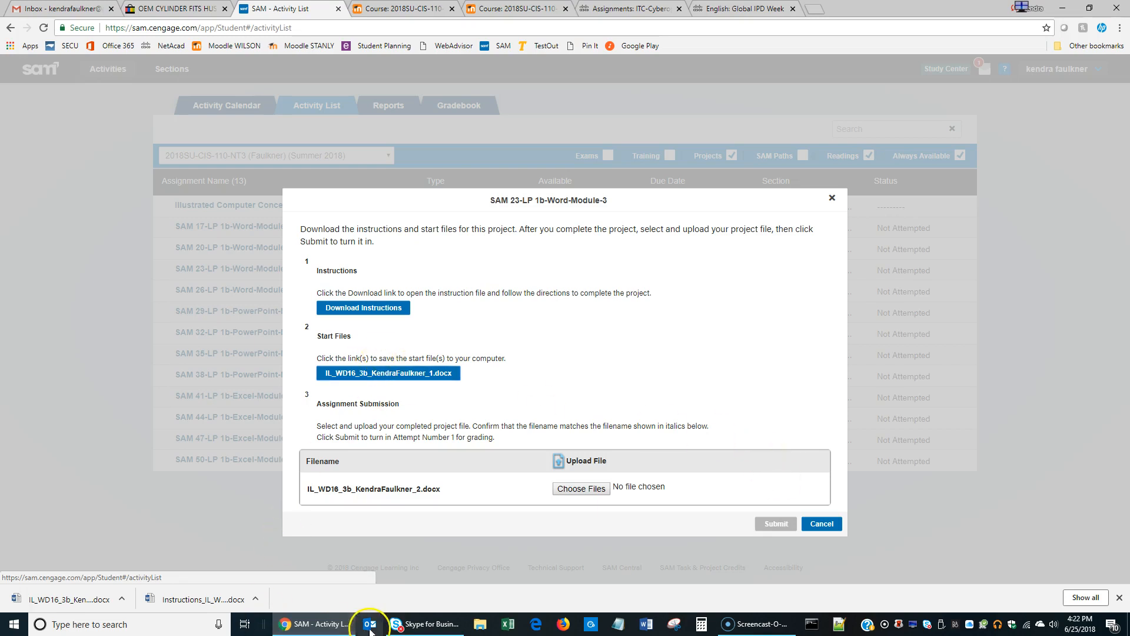
Step: Switch to File Explorer, open the J: drive's CIS 110 Introduction to Computers\Summer 2018 folder, and sort the files by newest date modified
left_click(480, 629)
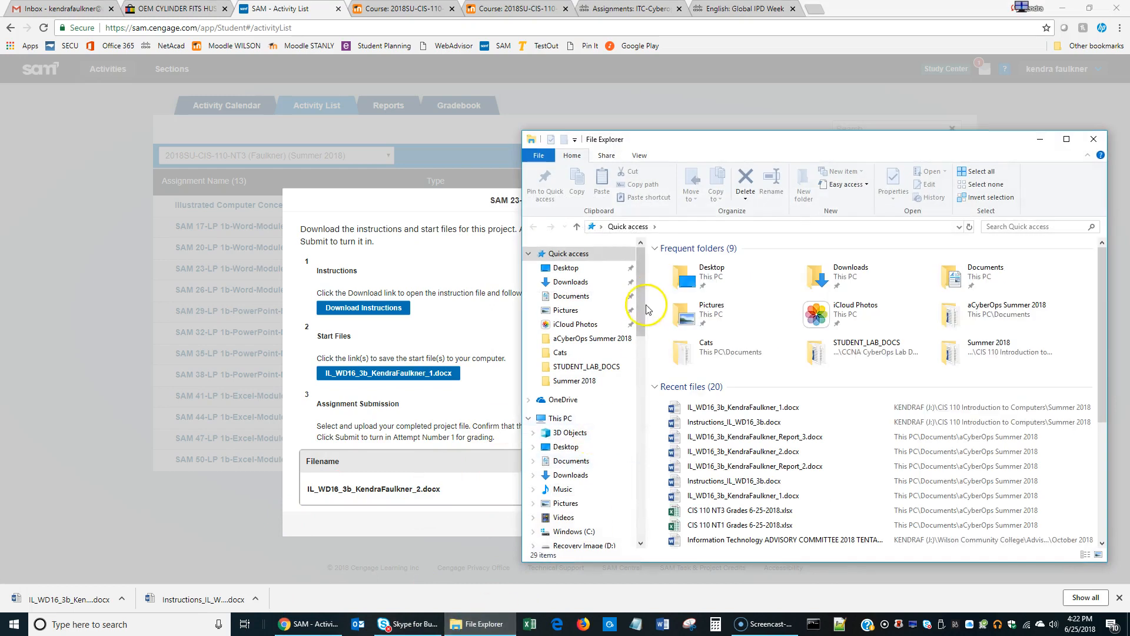
scroll(641, 301, "down", 6)
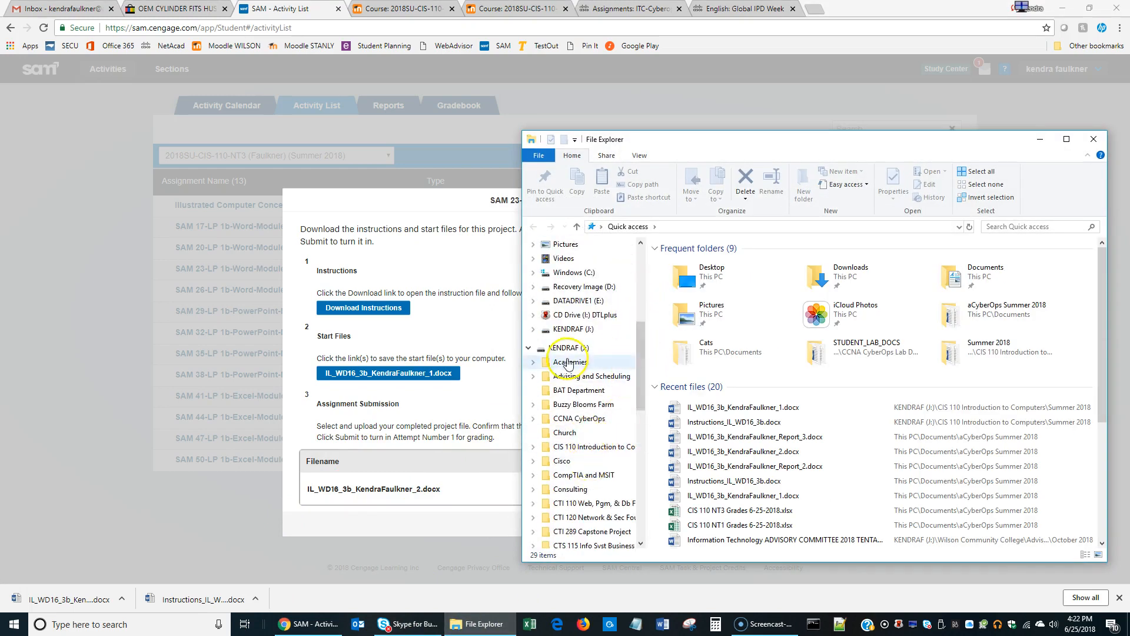
left_click(590, 448)
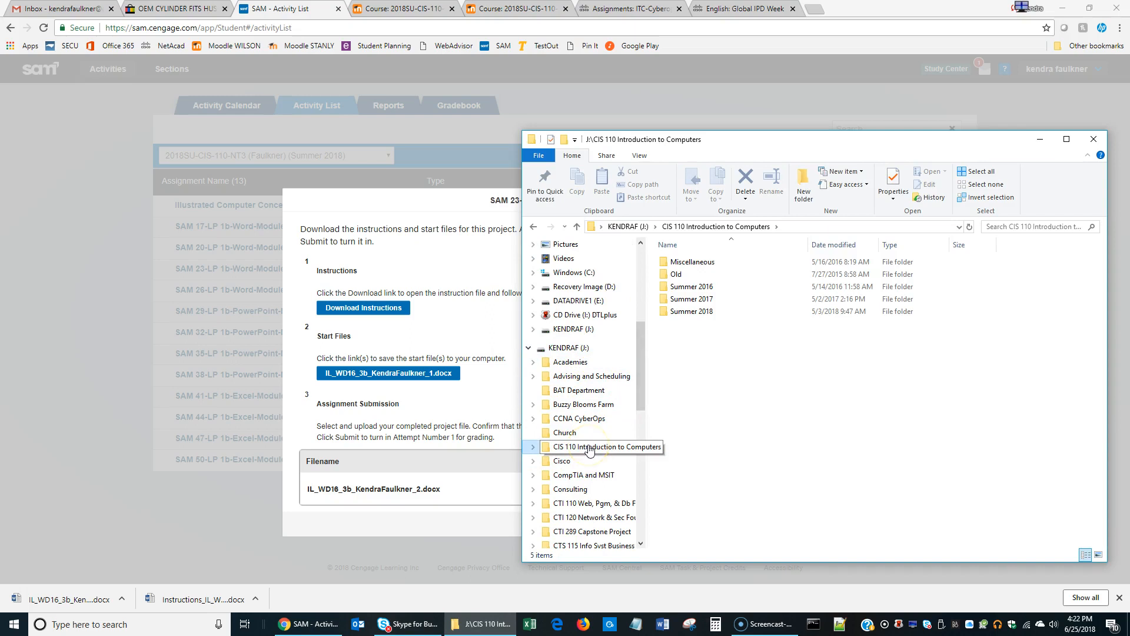
double_click(699, 311)
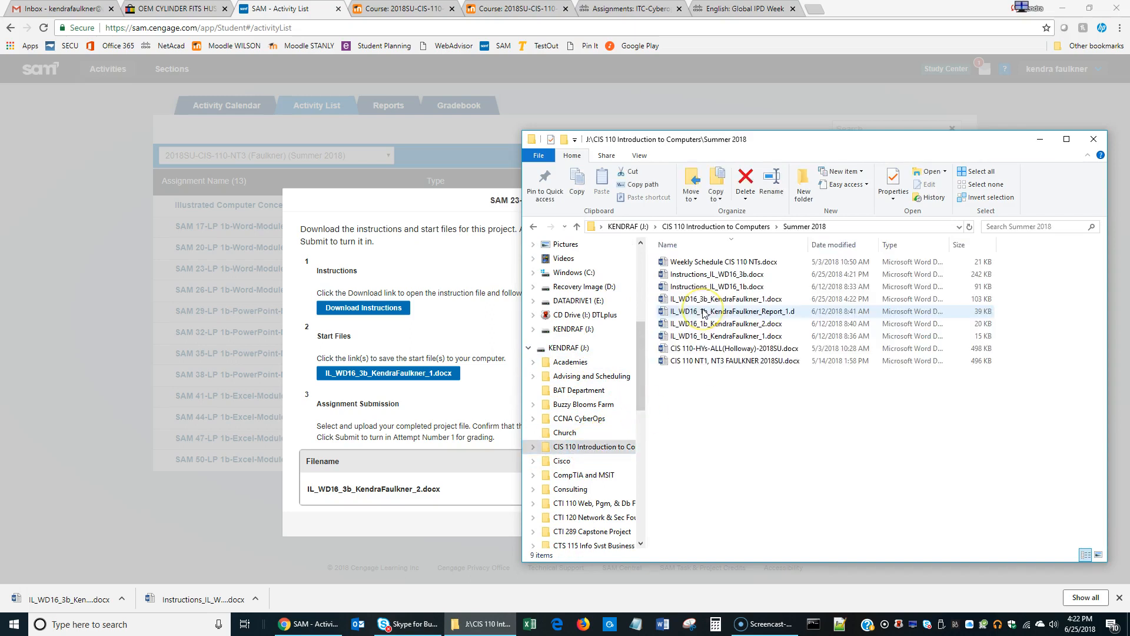
left_click_drag(809, 245, 854, 245)
left_click(883, 245)
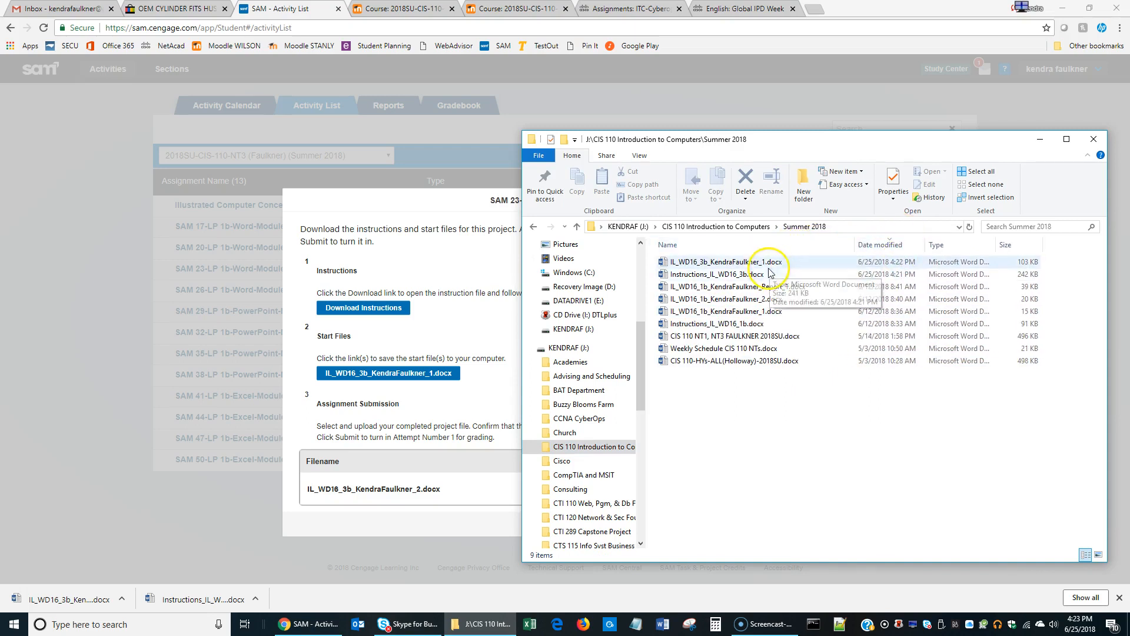
Step: Open Instructions_IL_WD16_3b.docx in a narrowed Word window, and open the project's IL_WD16_3b start document ending in _1
double_click(733, 274)
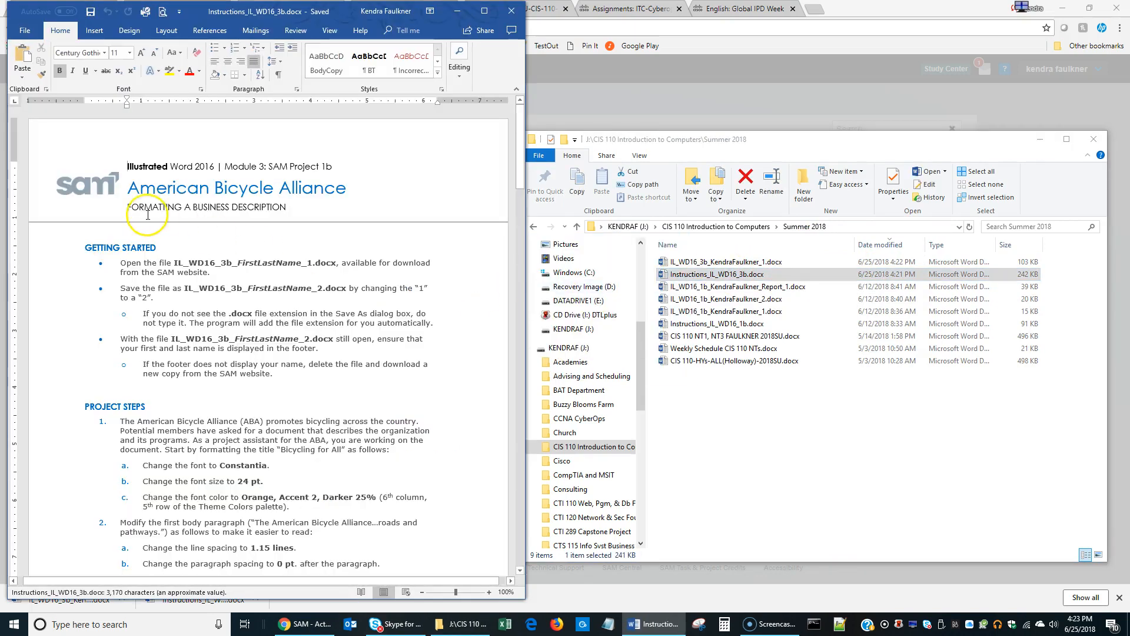
left_click_drag(523, 598, 473, 600)
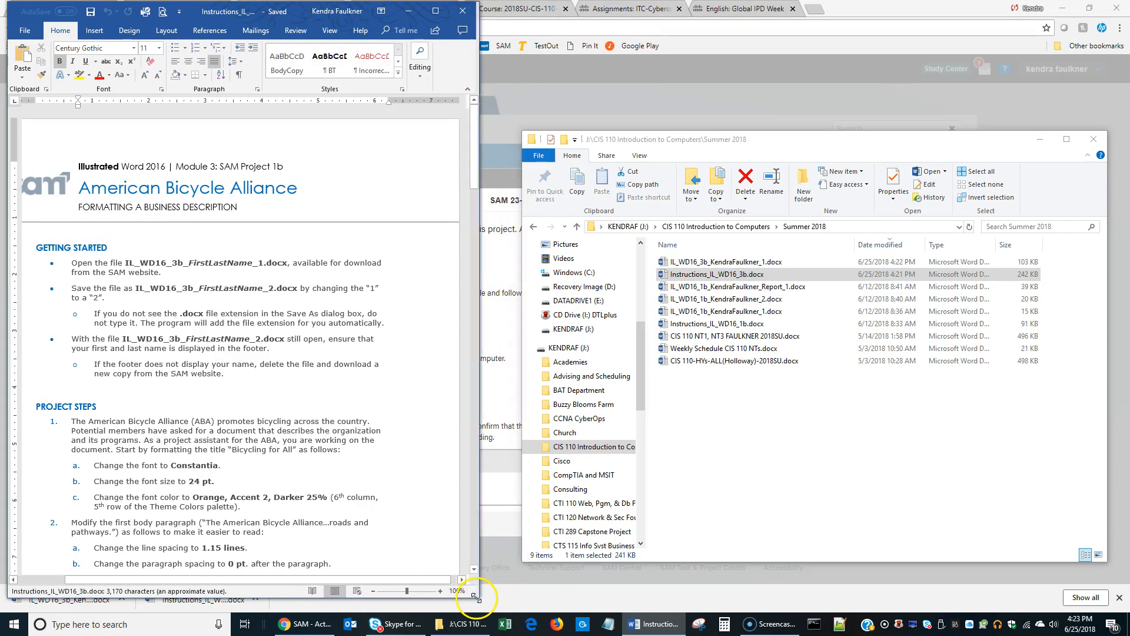
left_click(772, 265)
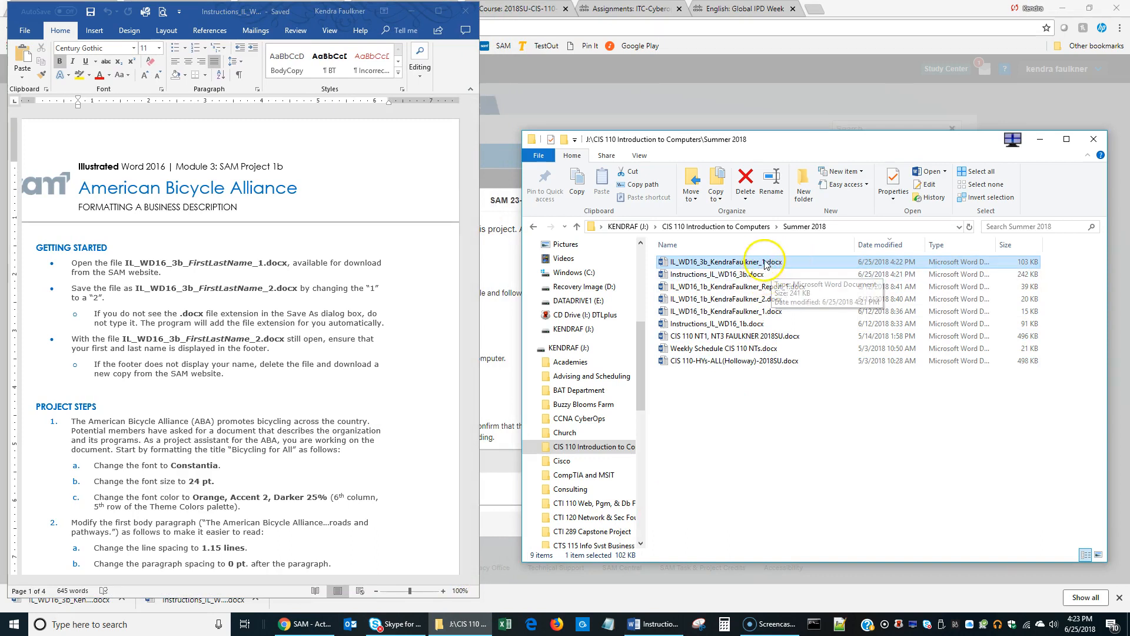
double_click(719, 263)
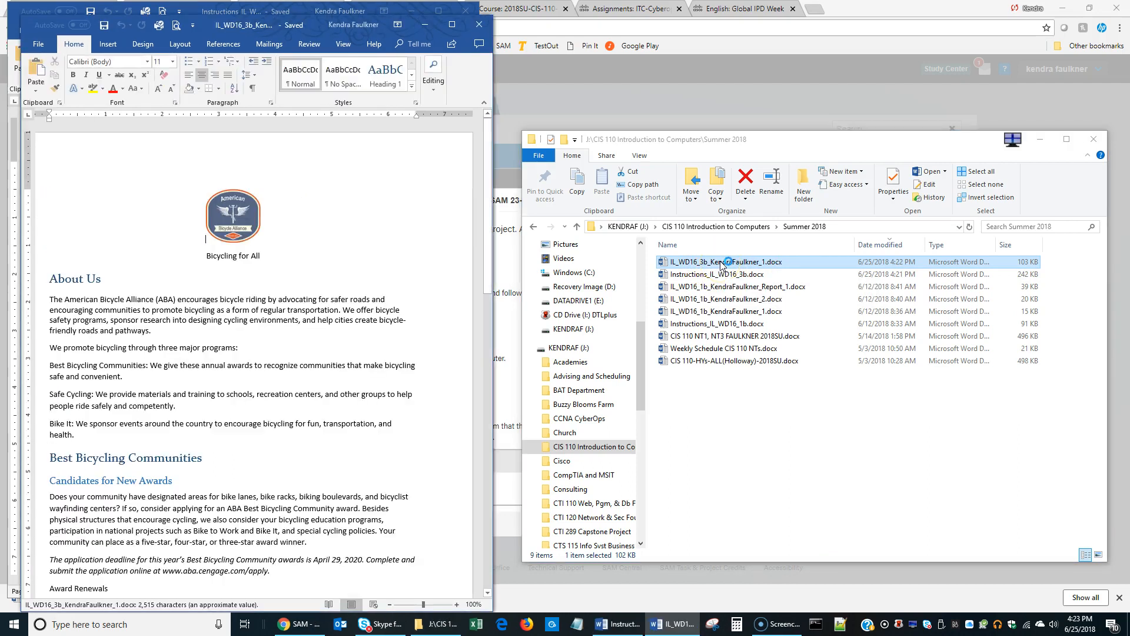
Step: Place the start document's window beside the instructions, widened to fill the remaining space, and zoom its page to 120%
left_click_drag(235, 21, 857, 16)
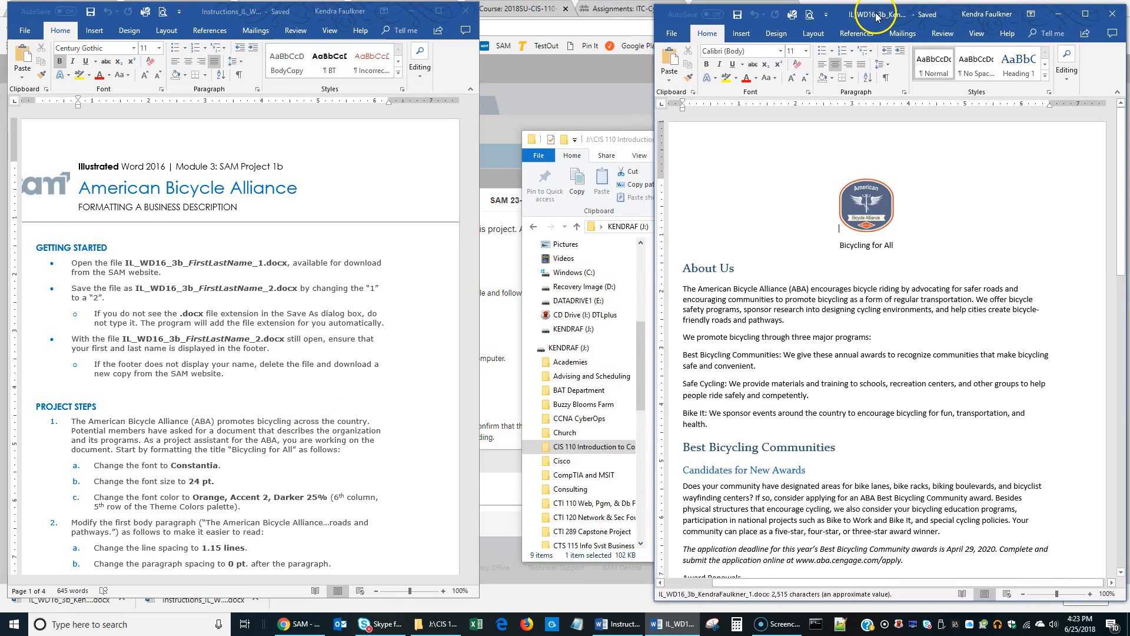
left_click_drag(654, 343, 489, 364)
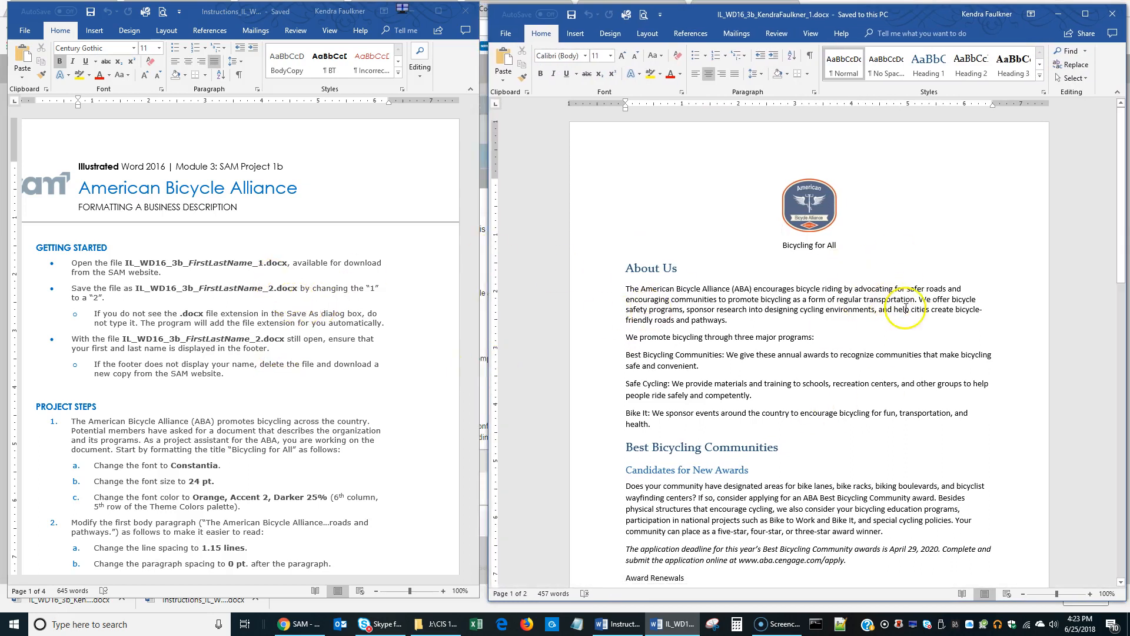
scroll(916, 371, "up", 1, "ctrl")
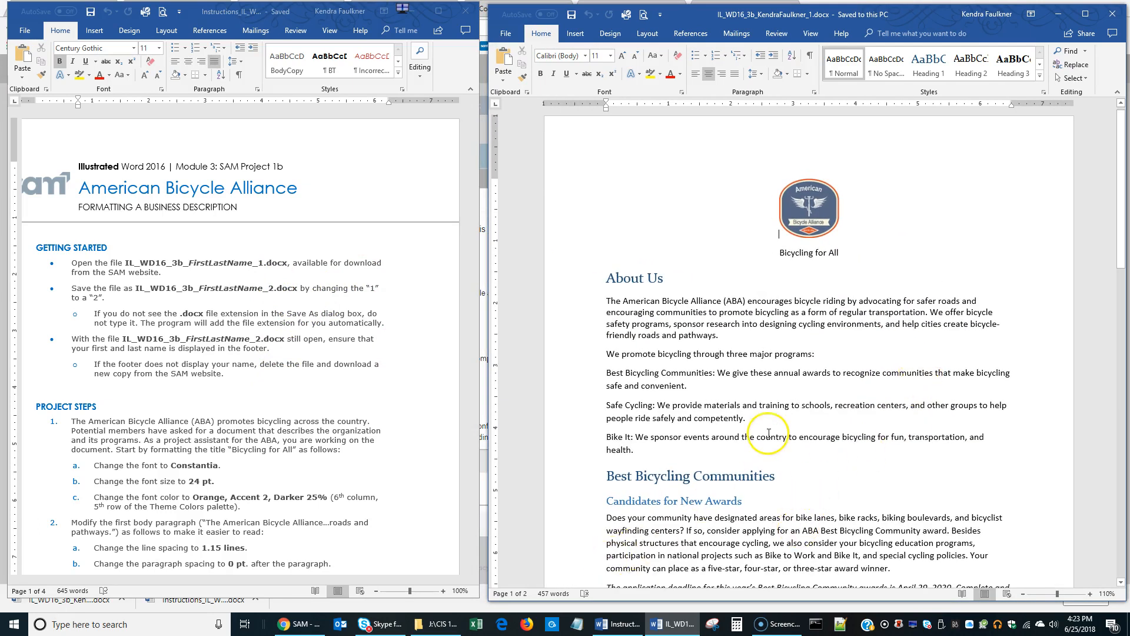
scroll(770, 433, "up", 1, "ctrl")
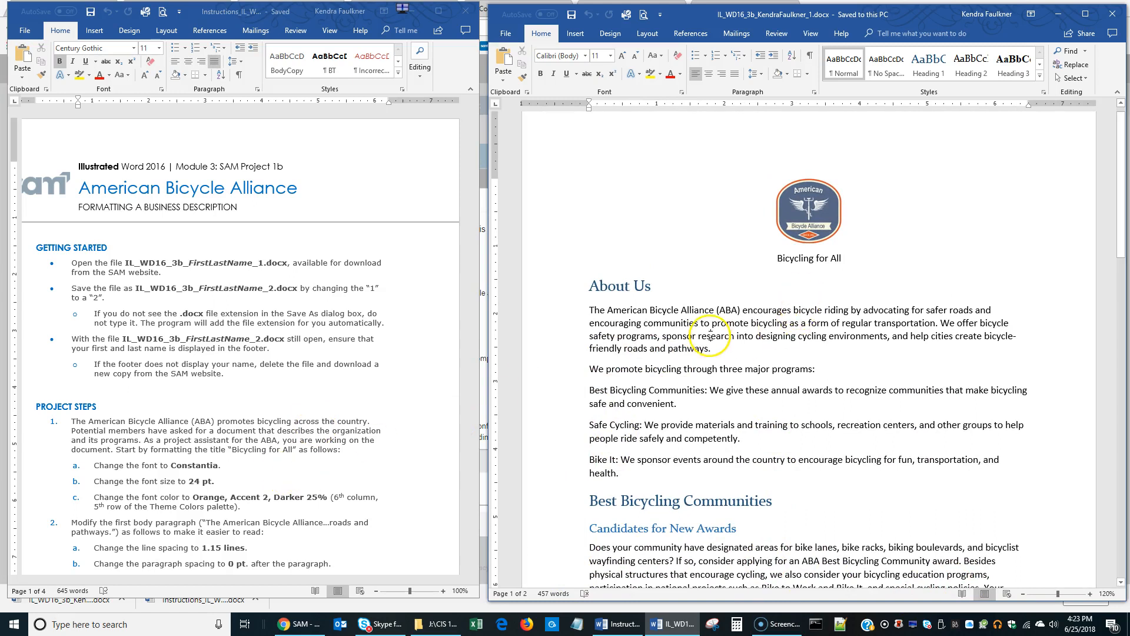
Step: Save a copy of the start document in the same Summer 2018 folder, with the file name's ending changed to _2
left_click(506, 33)
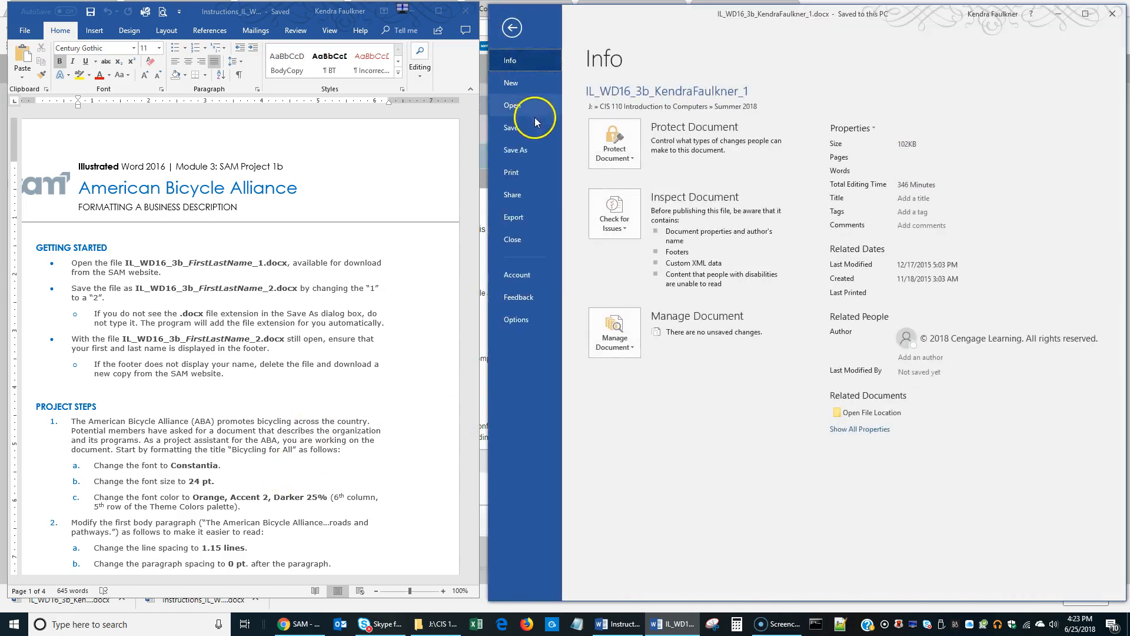
left_click(534, 151)
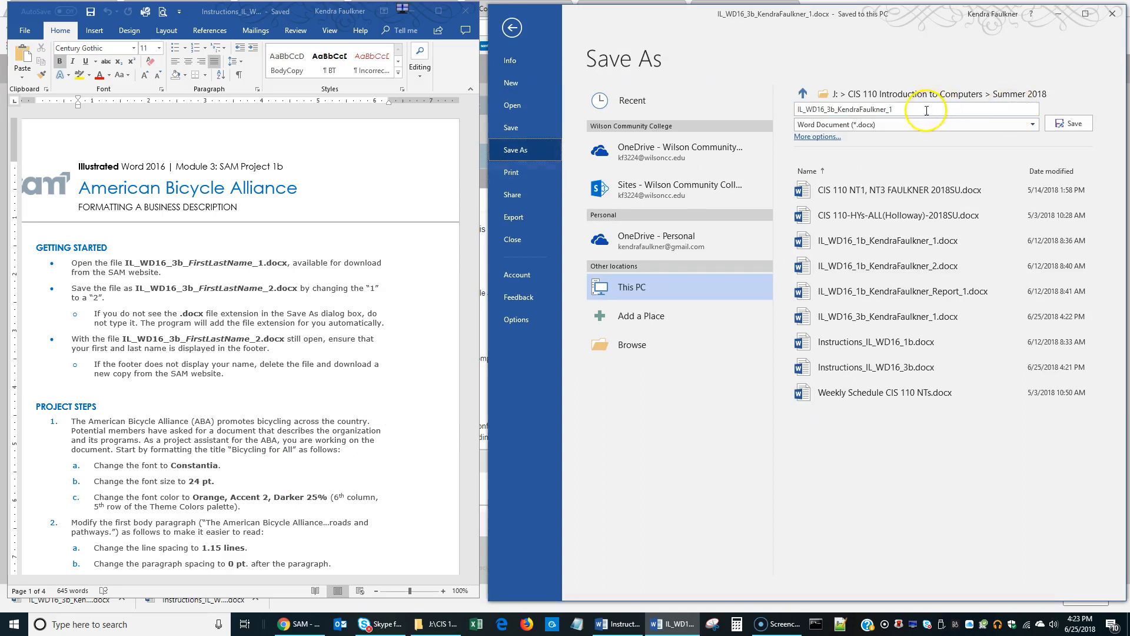
double_click(906, 109)
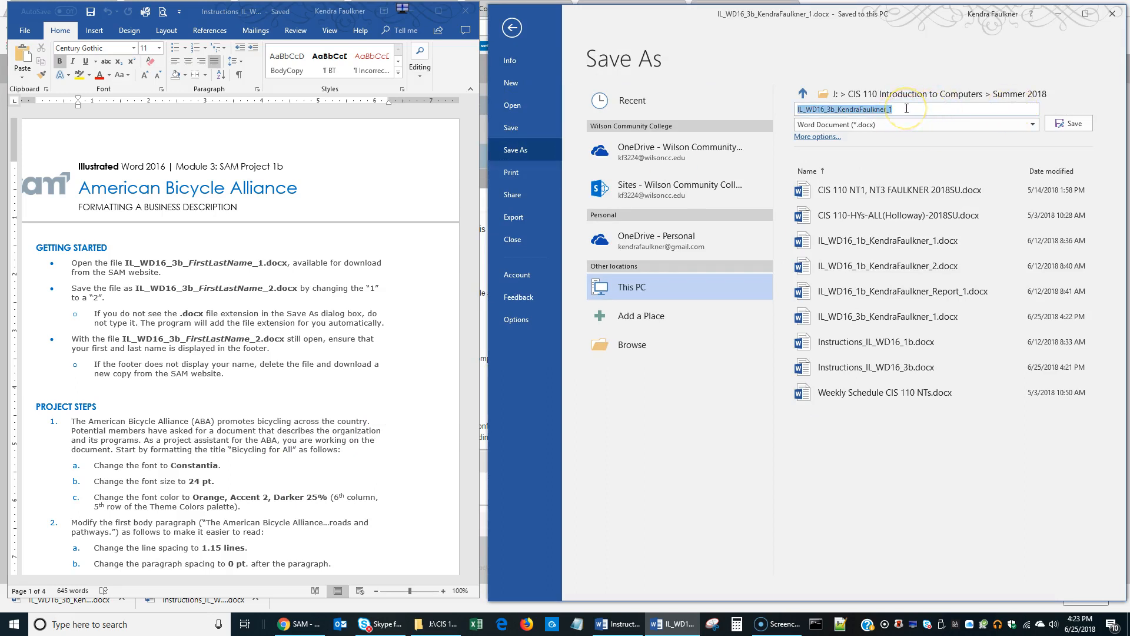
left_click(906, 109)
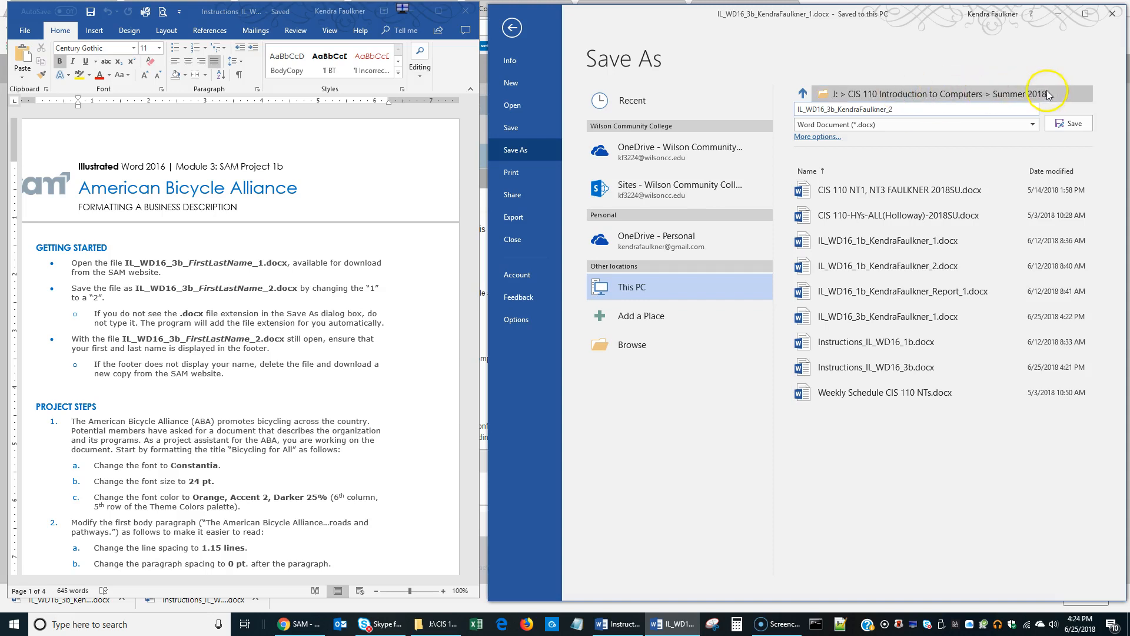
left_click(1064, 126)
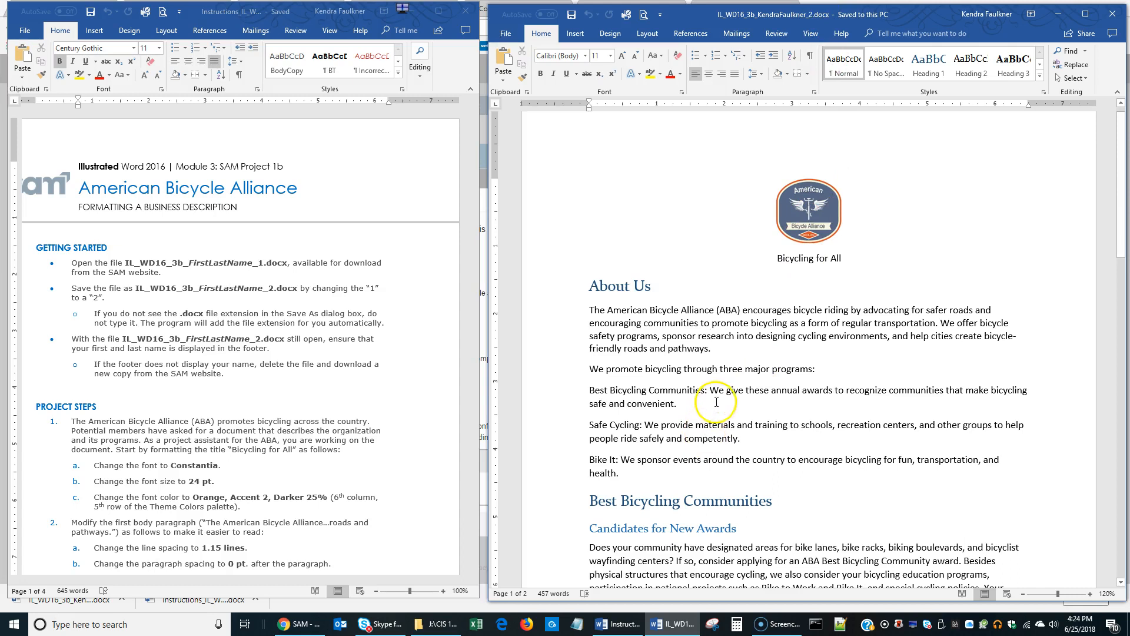
Step: Format the title "Bicycling for All" in the Constantia font at 24 pt, following project step 1 of the instructions
scroll(279, 428, "down", 4)
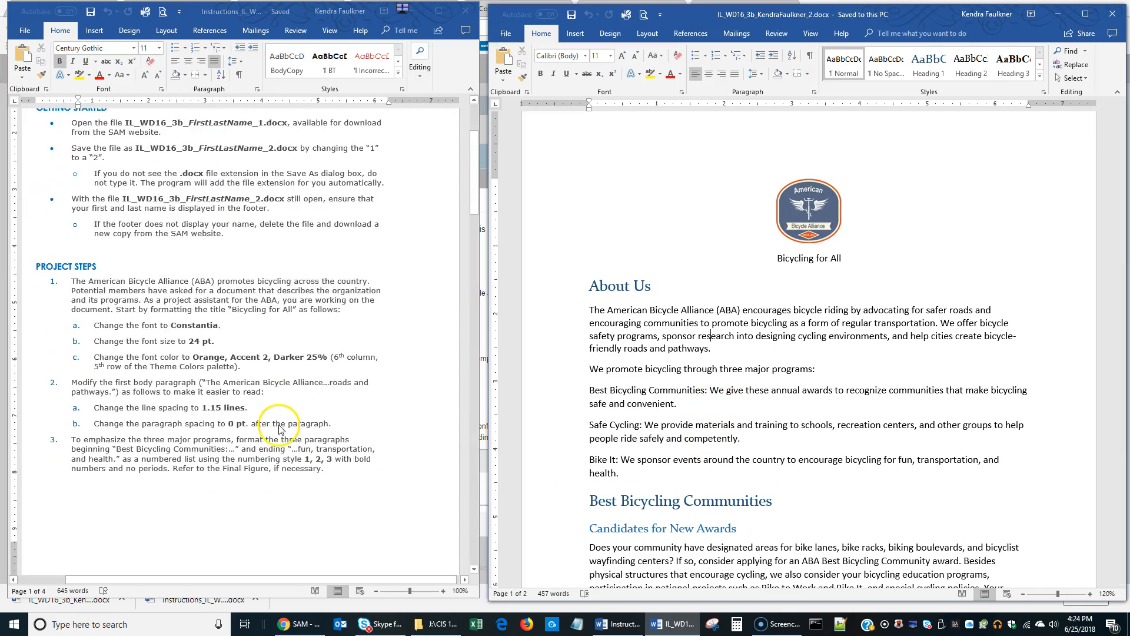
left_click(625, 376)
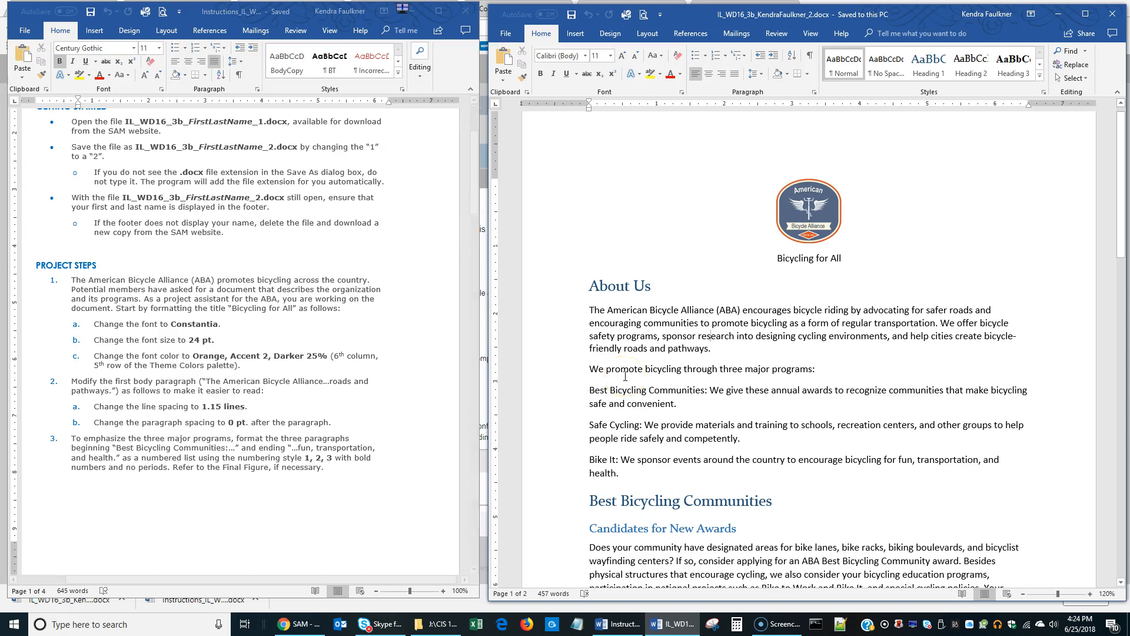
scroll(175, 322, "down", 2)
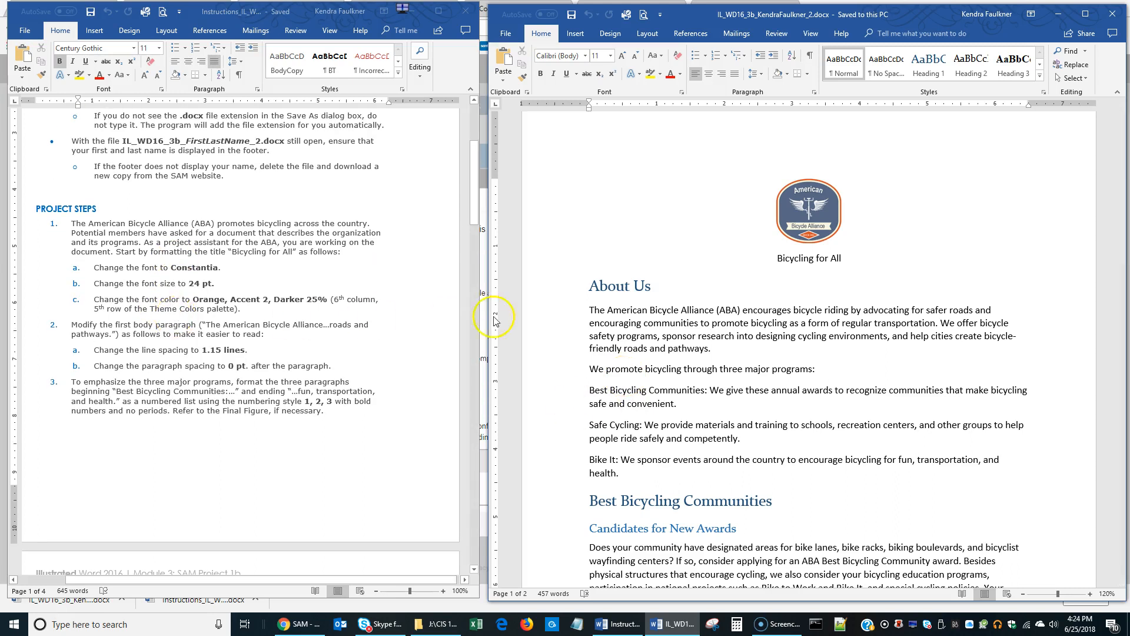
scroll(76, 287, "up", 1)
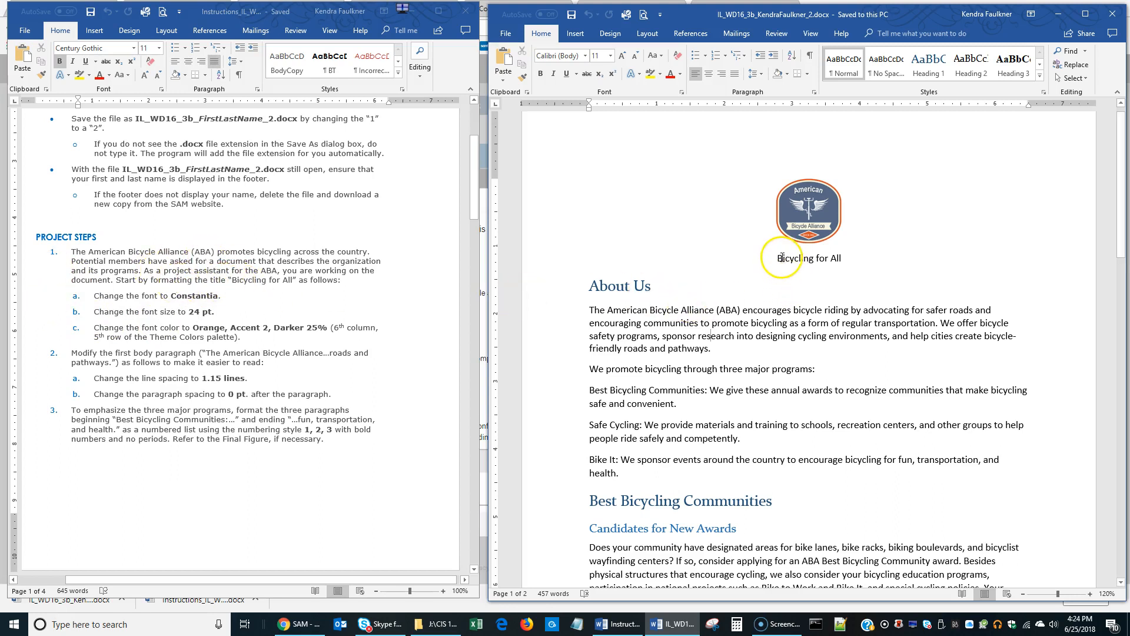
left_click_drag(776, 259, 842, 258)
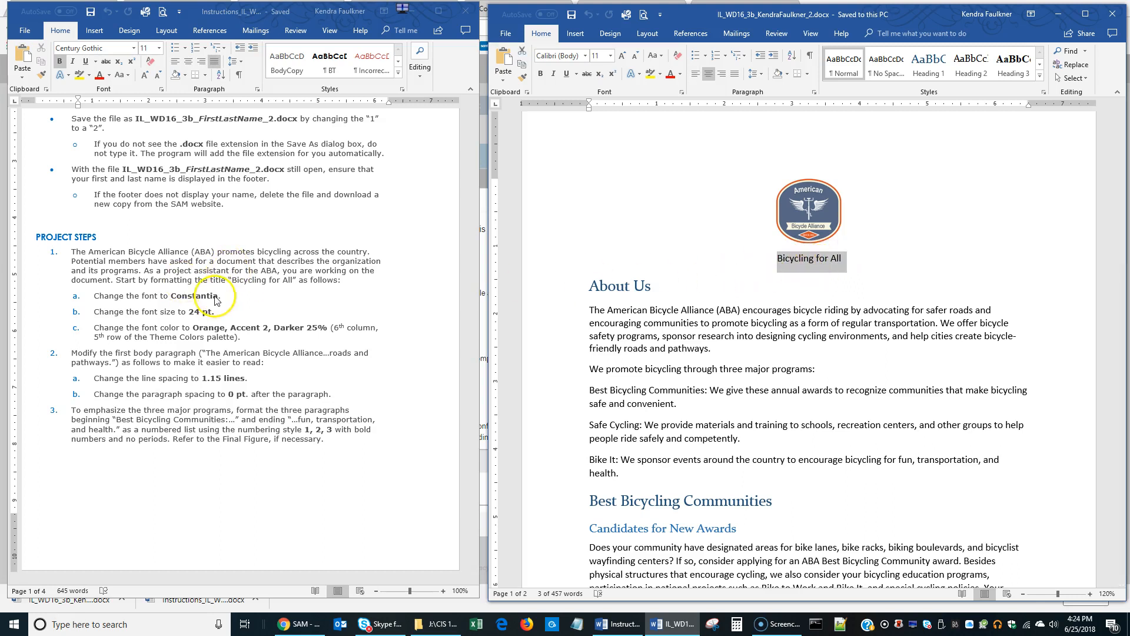
left_click(586, 57)
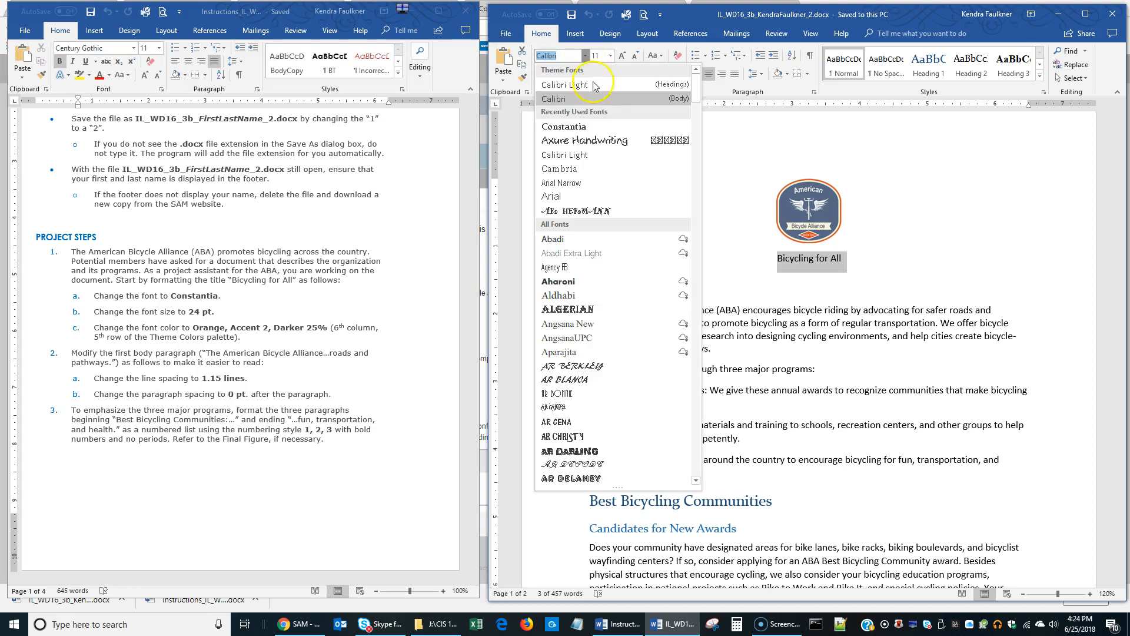
left_click(583, 126)
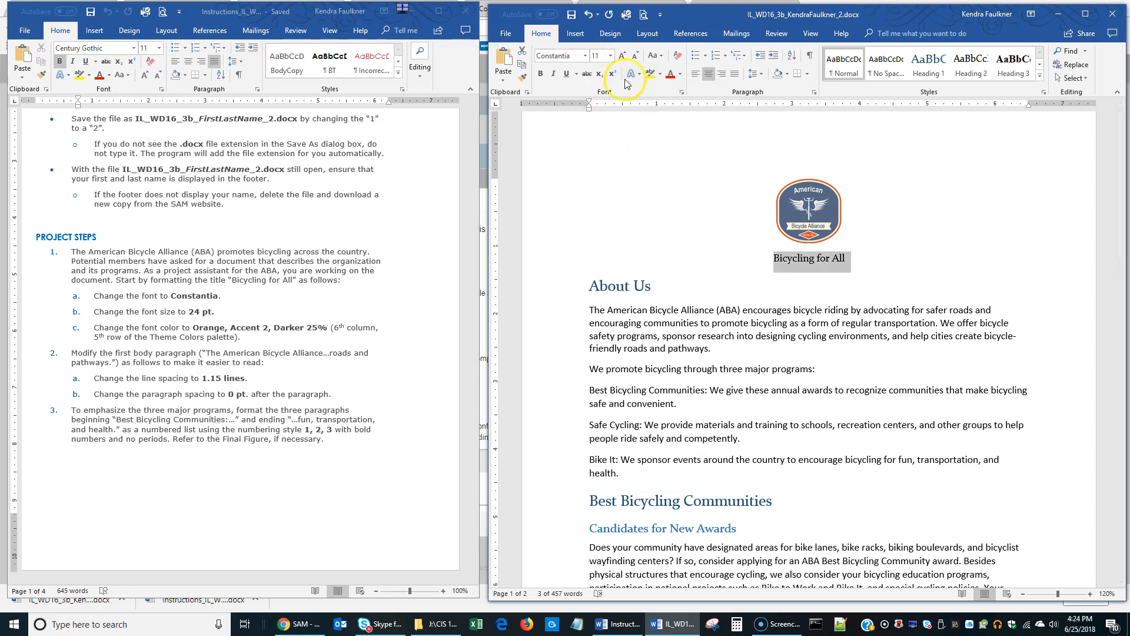
left_click(611, 56)
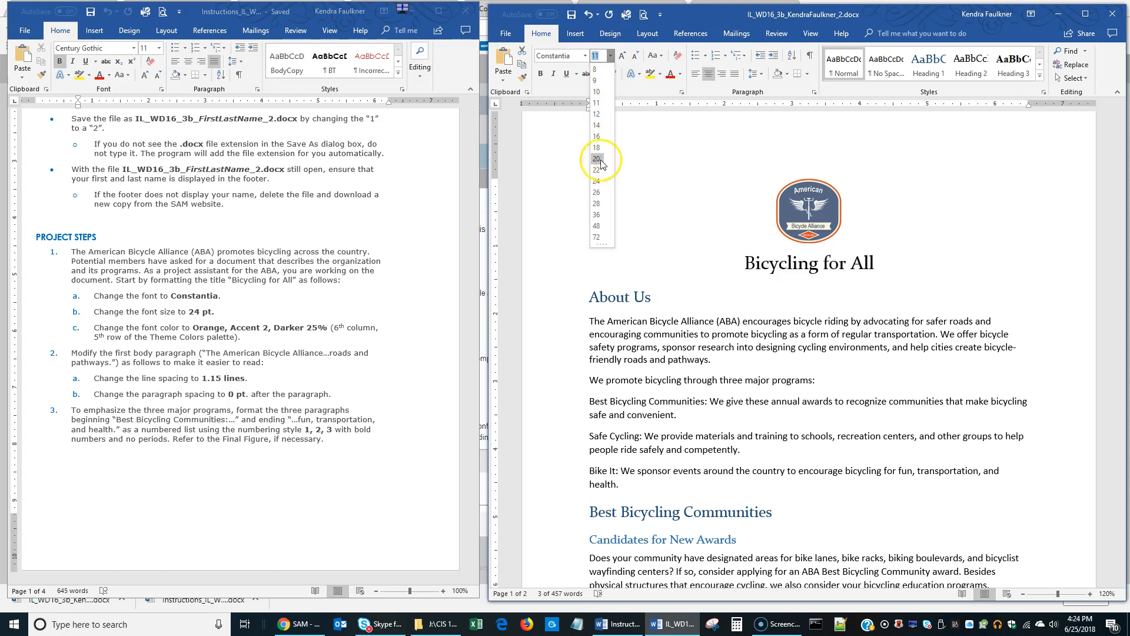
left_click(597, 180)
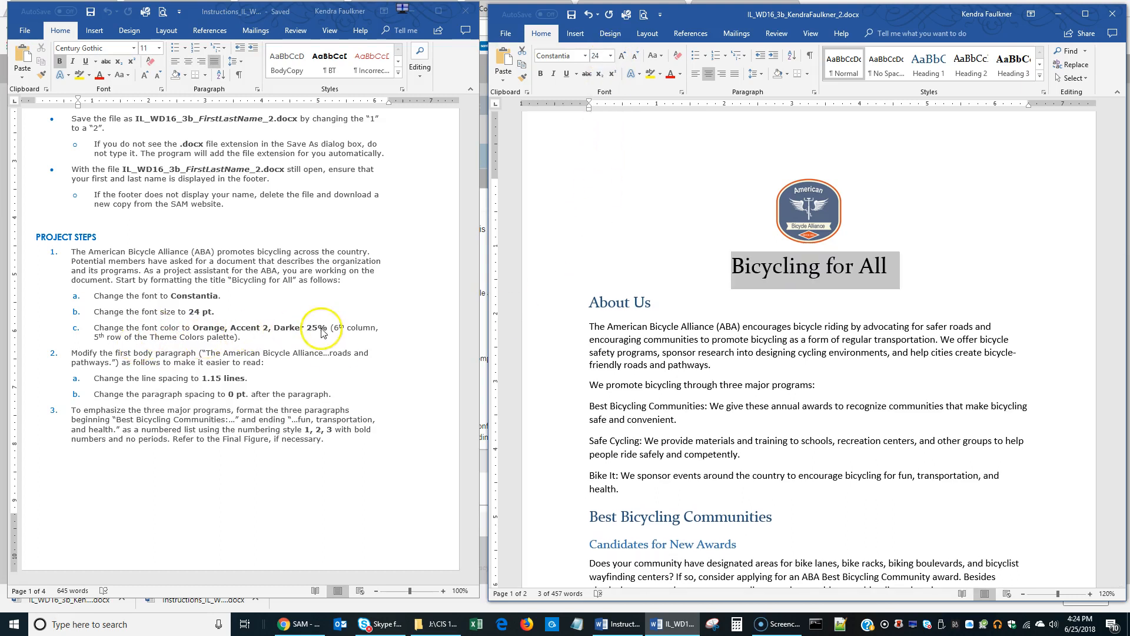
Step: Change the font color of the "Bicycling for All" title to Orange, Accent 2, Darker 25%
left_click(681, 75)
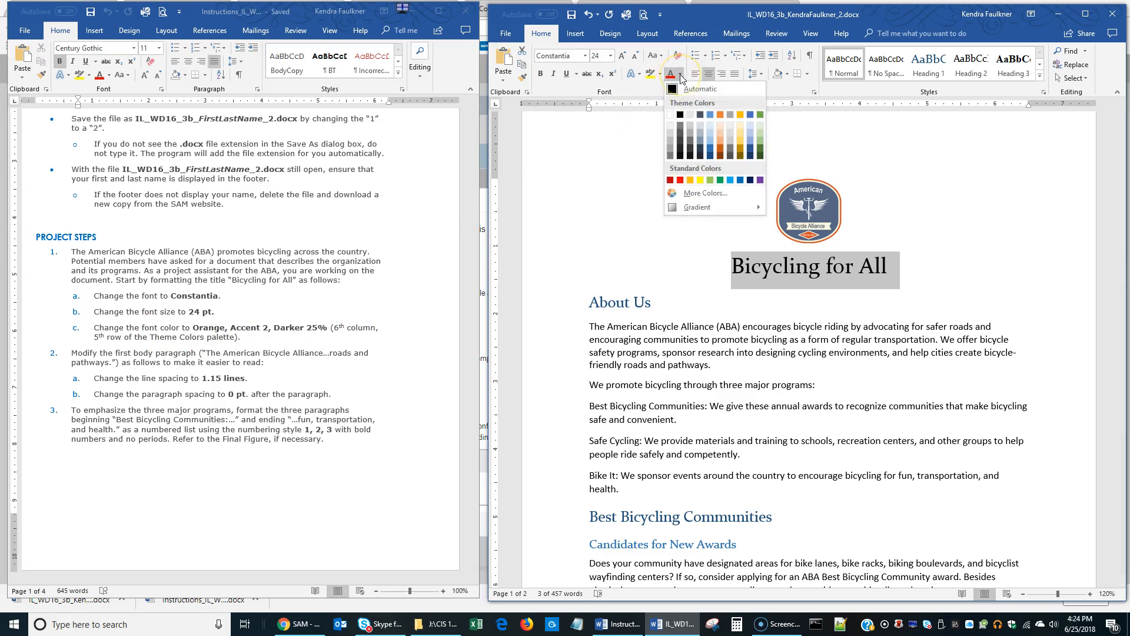
left_click(720, 150)
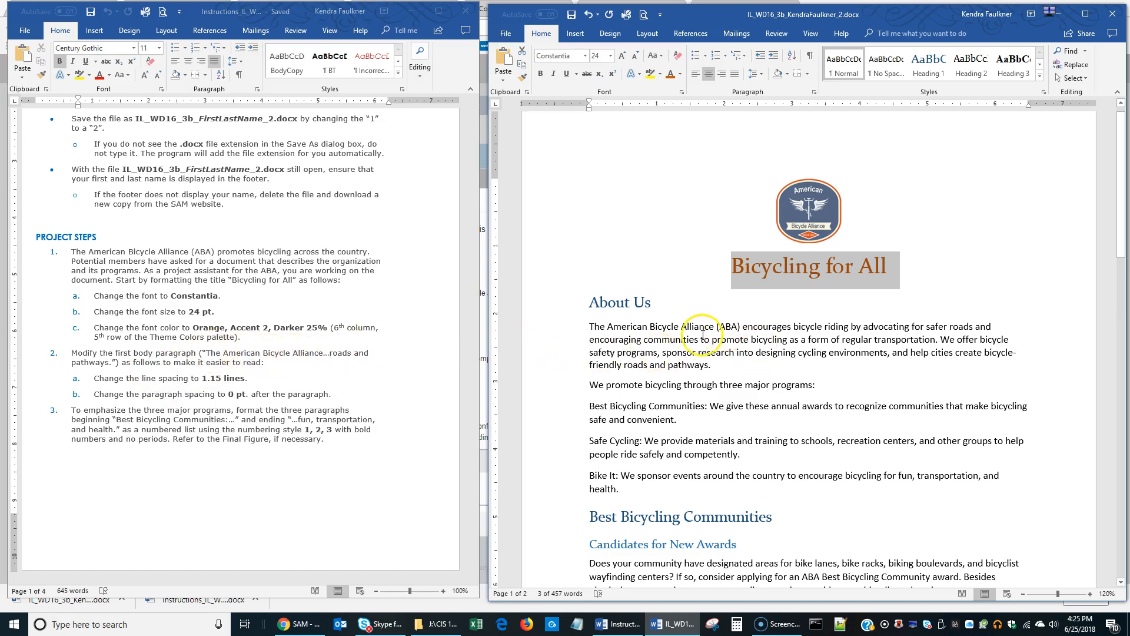
left_click(661, 364)
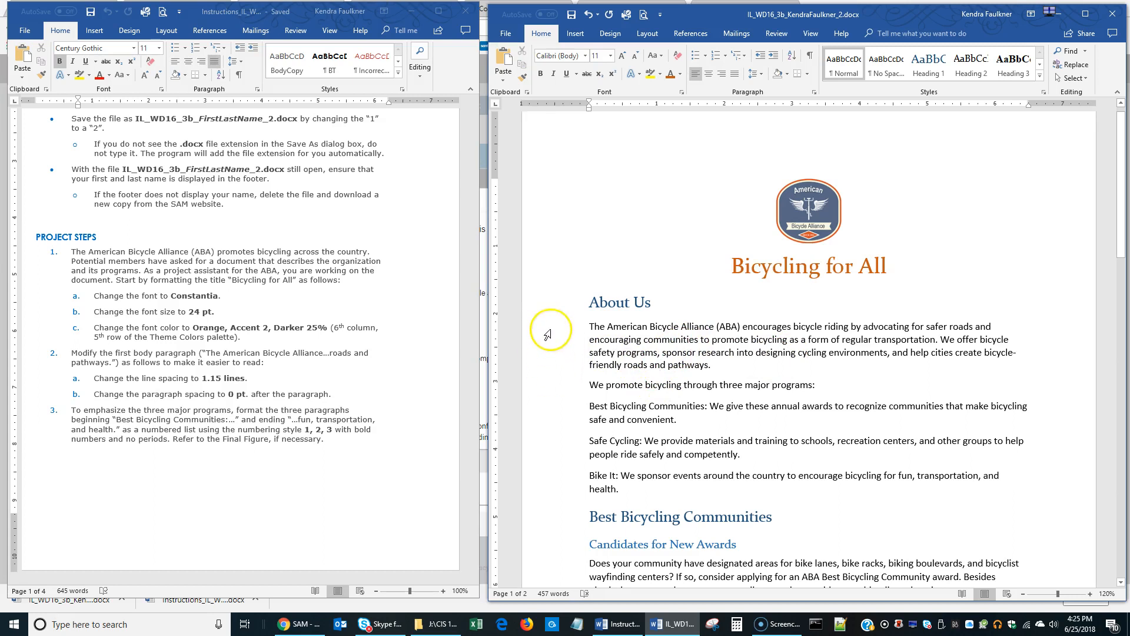
Step: Set the line spacing of the first body paragraph under "About Us" to 1.15 lines
left_click_drag(549, 328, 546, 364)
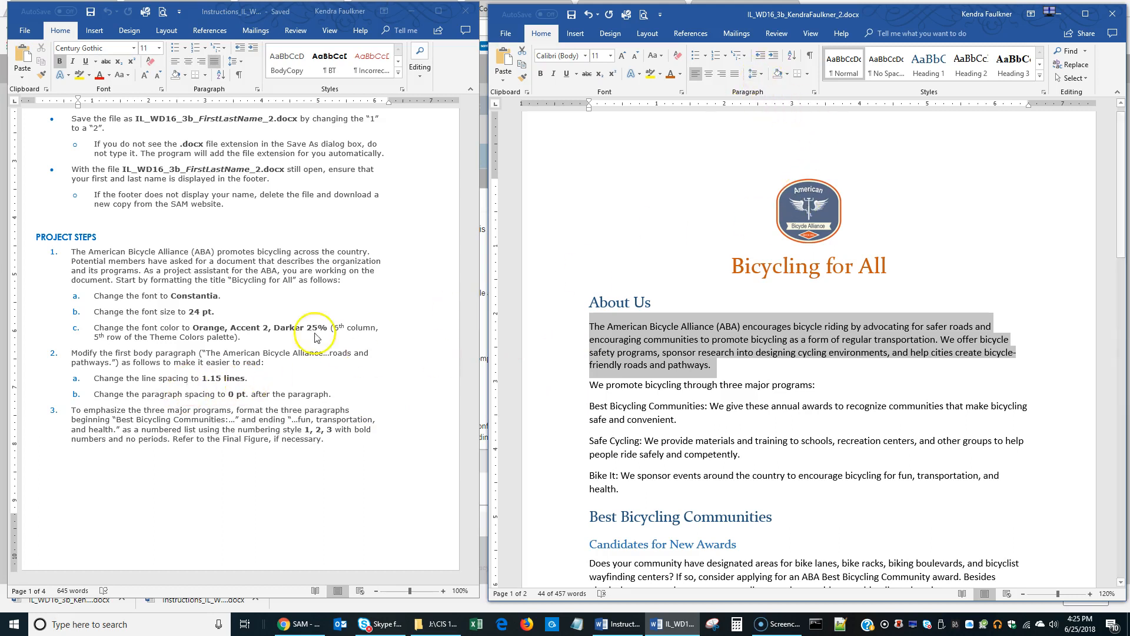
left_click(754, 74)
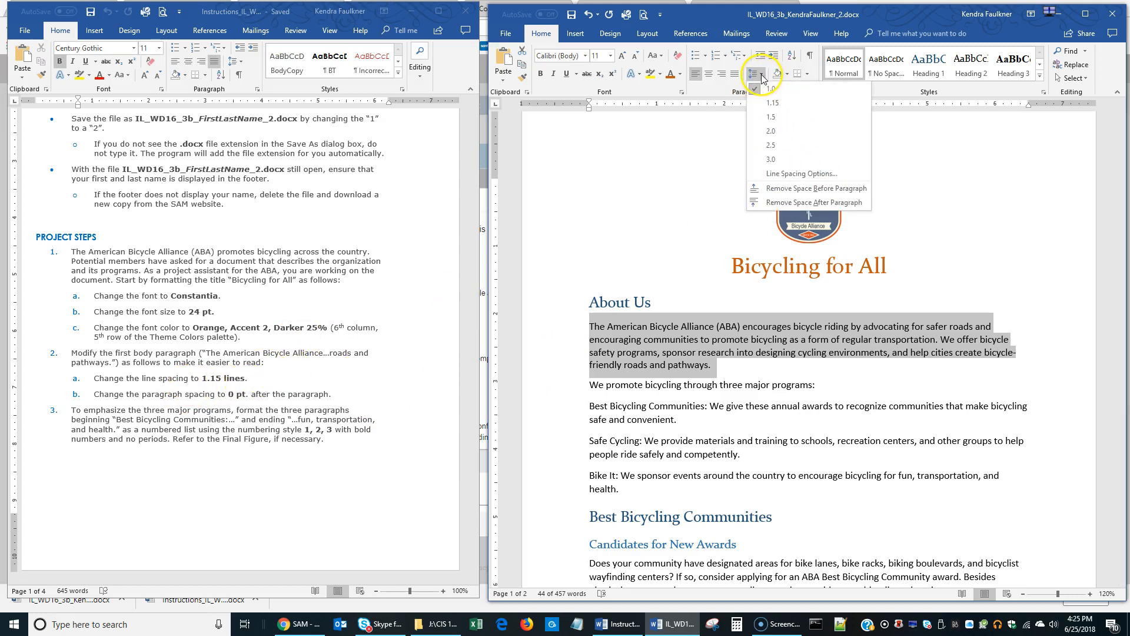
left_click(783, 109)
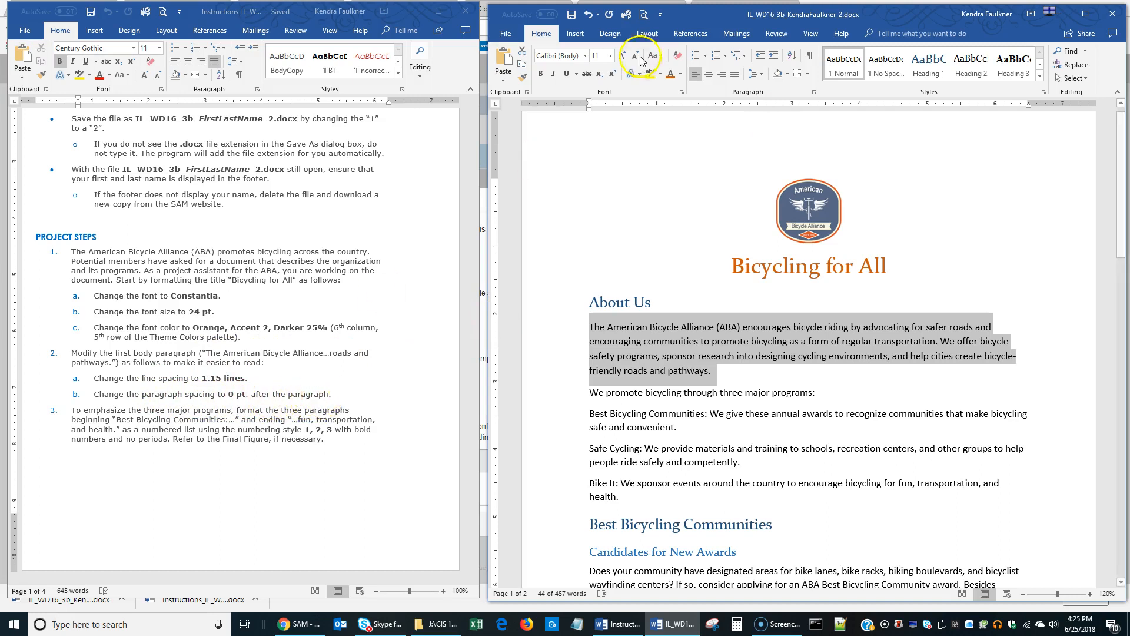
Step: Set the first body paragraph's spacing after to 0 pt and save the document
left_click(647, 34)
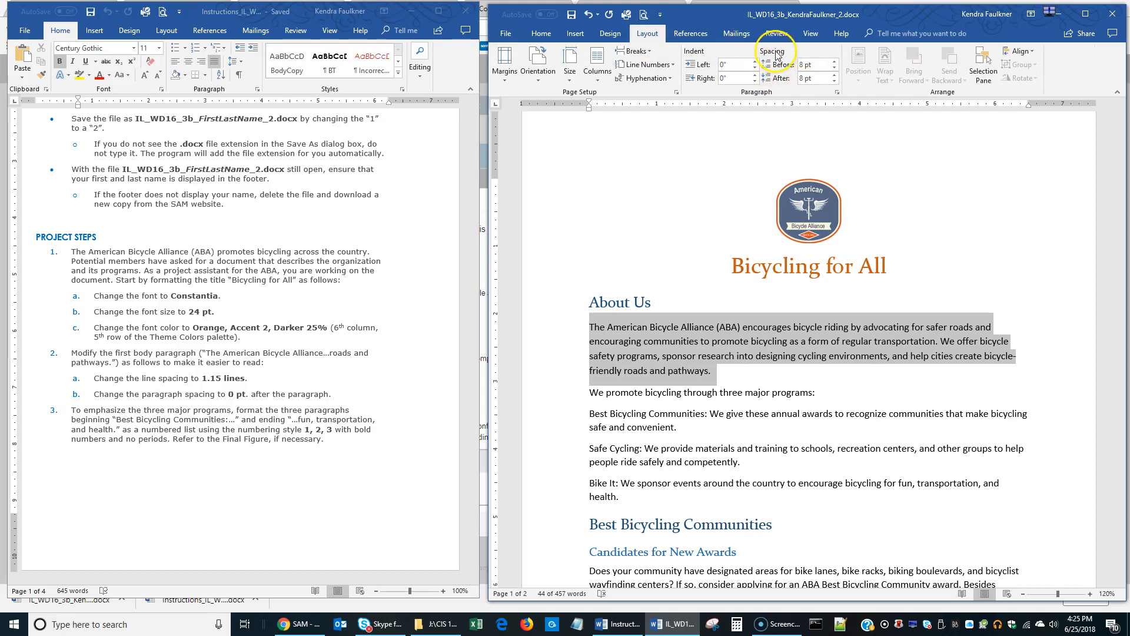
left_click(835, 83)
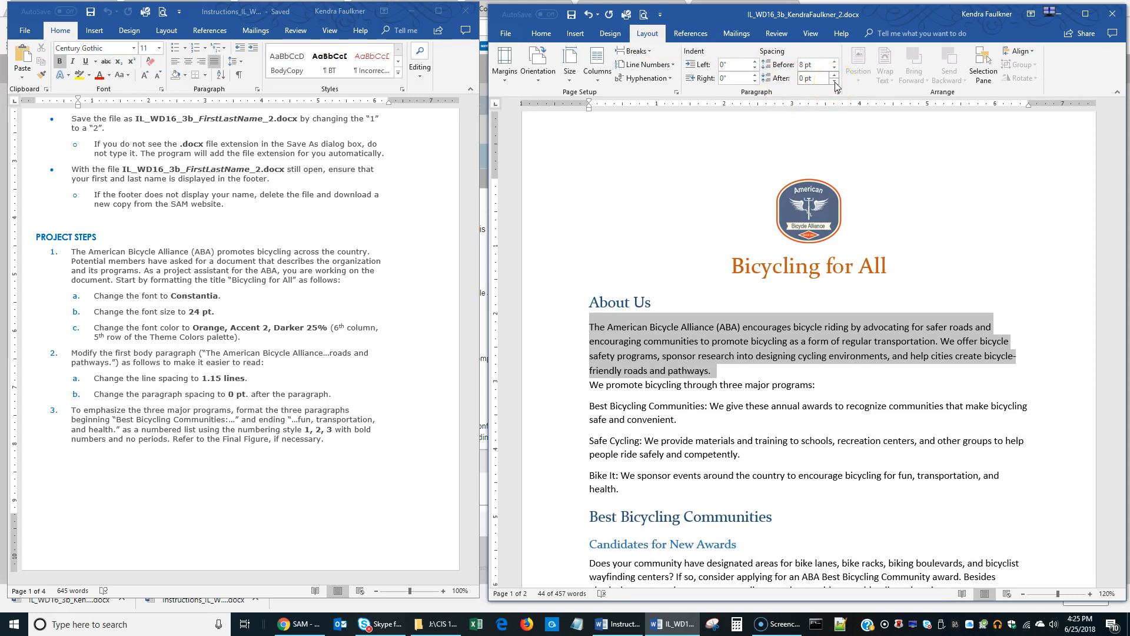
left_click(807, 355)
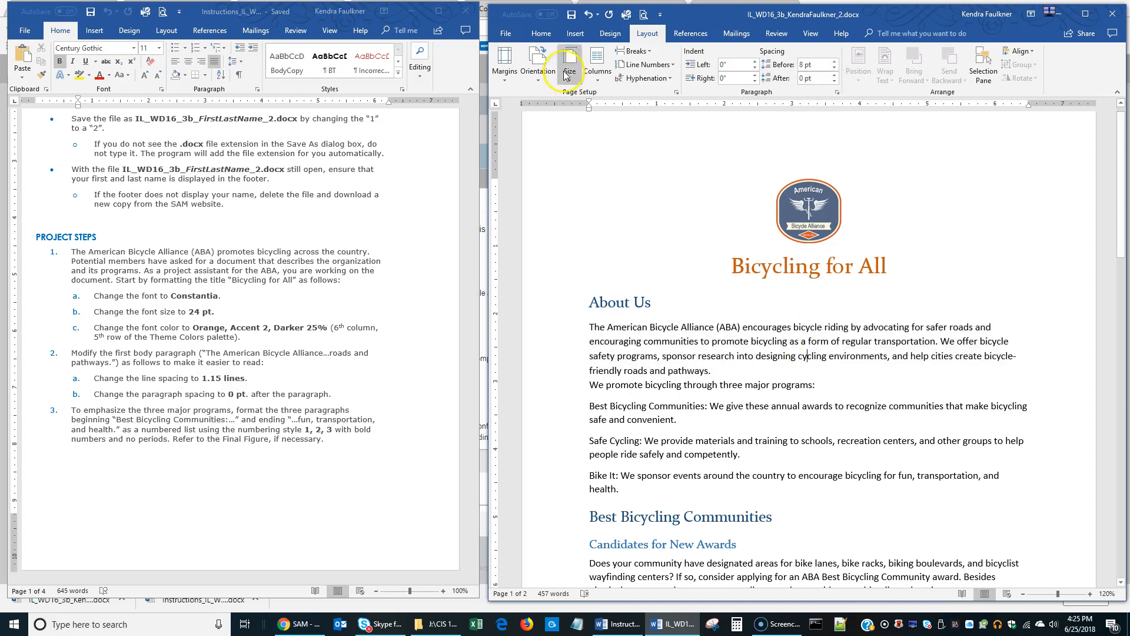
left_click(571, 16)
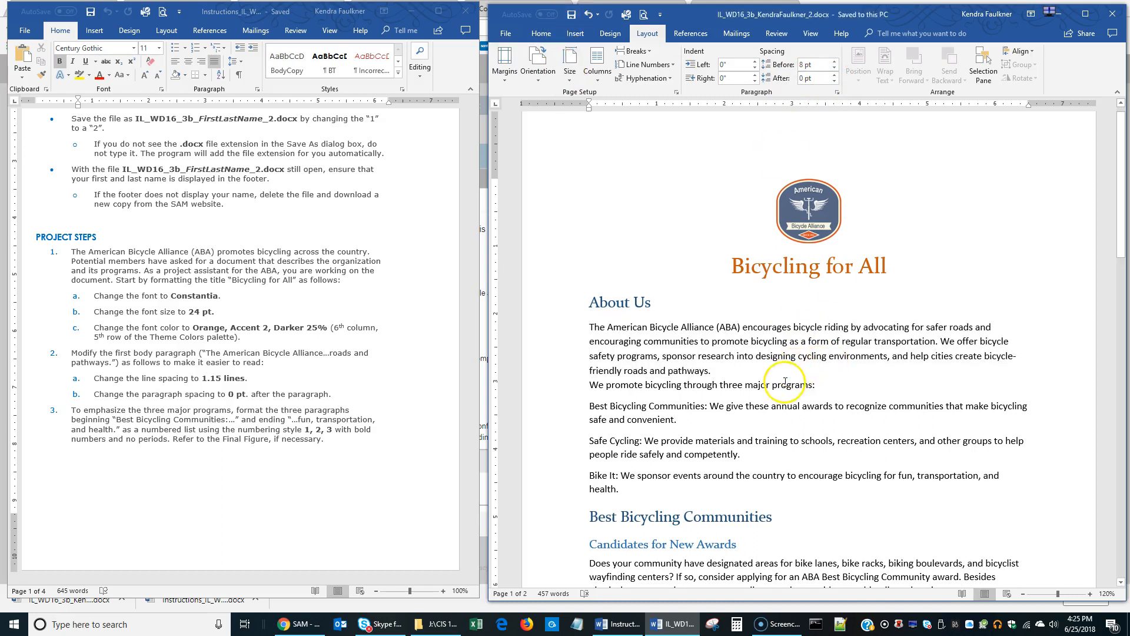
Step: Number the three program paragraphs from "Best Bicycling Communities:" to "Bike It:" with a new 1, 2, 3 number format using bold numbers without periods
scroll(260, 419, "down", 3)
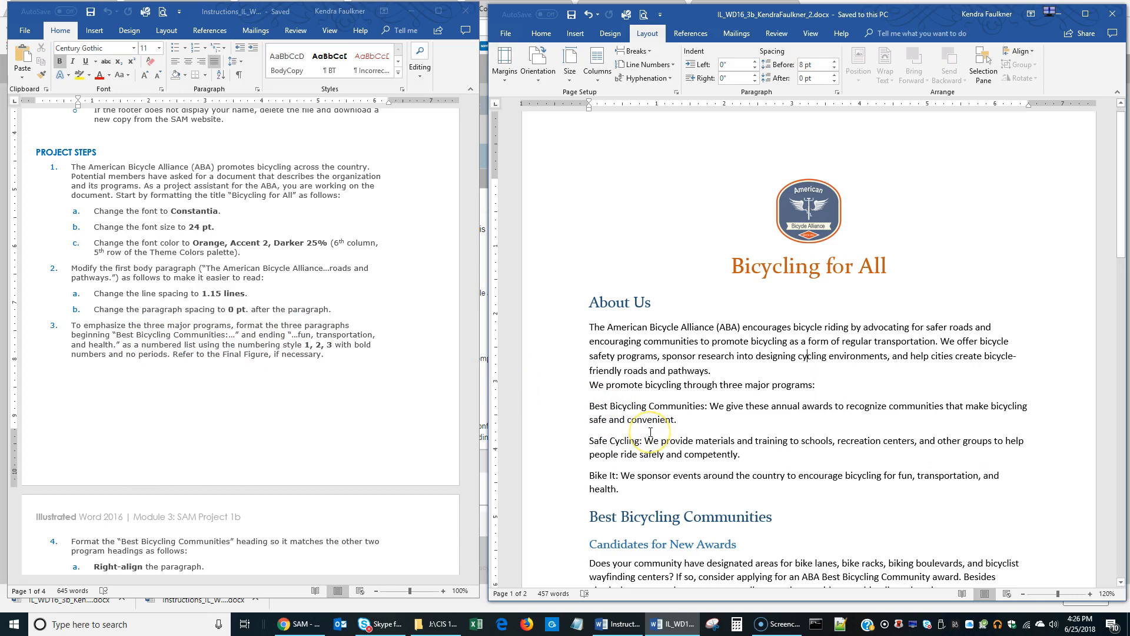
scroll(650, 431, "down", 1)
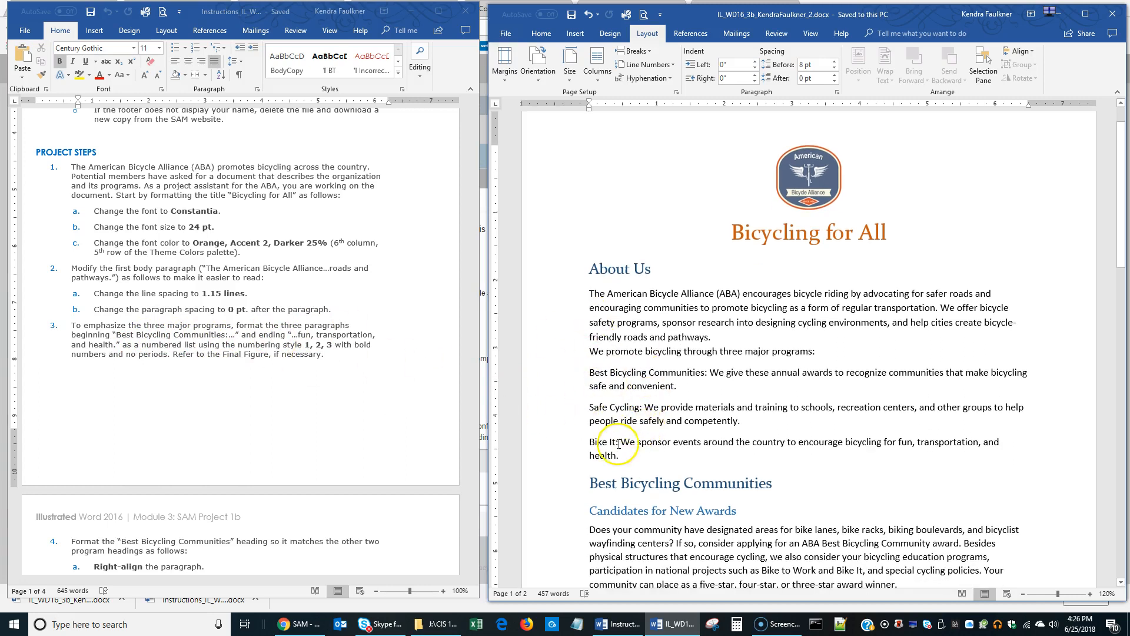
left_click_drag(546, 377, 548, 458)
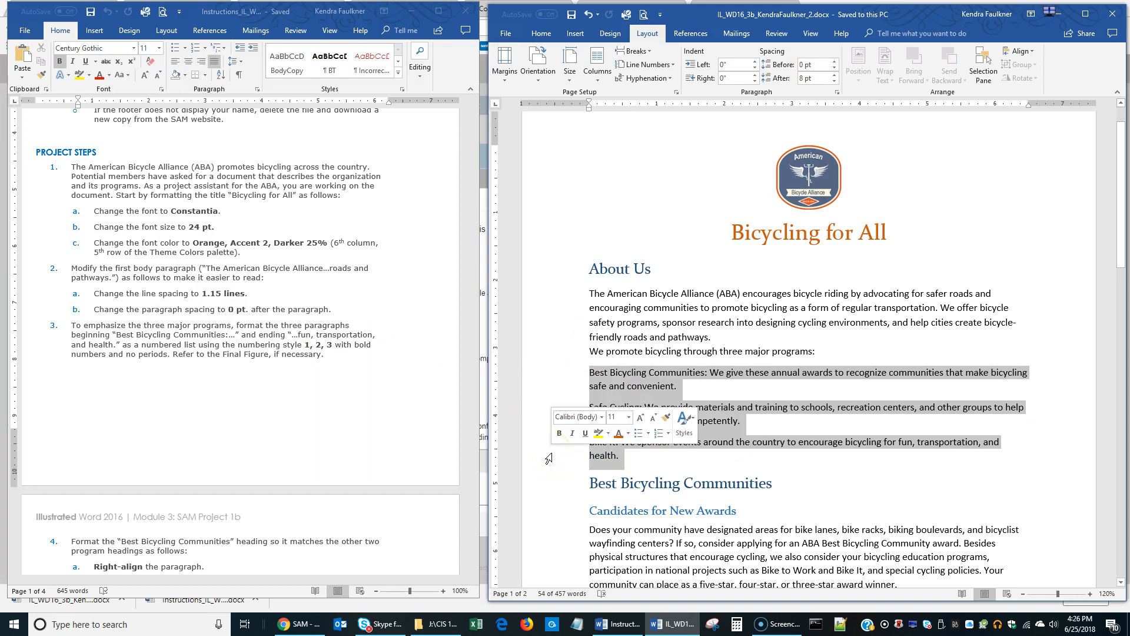
left_click(541, 34)
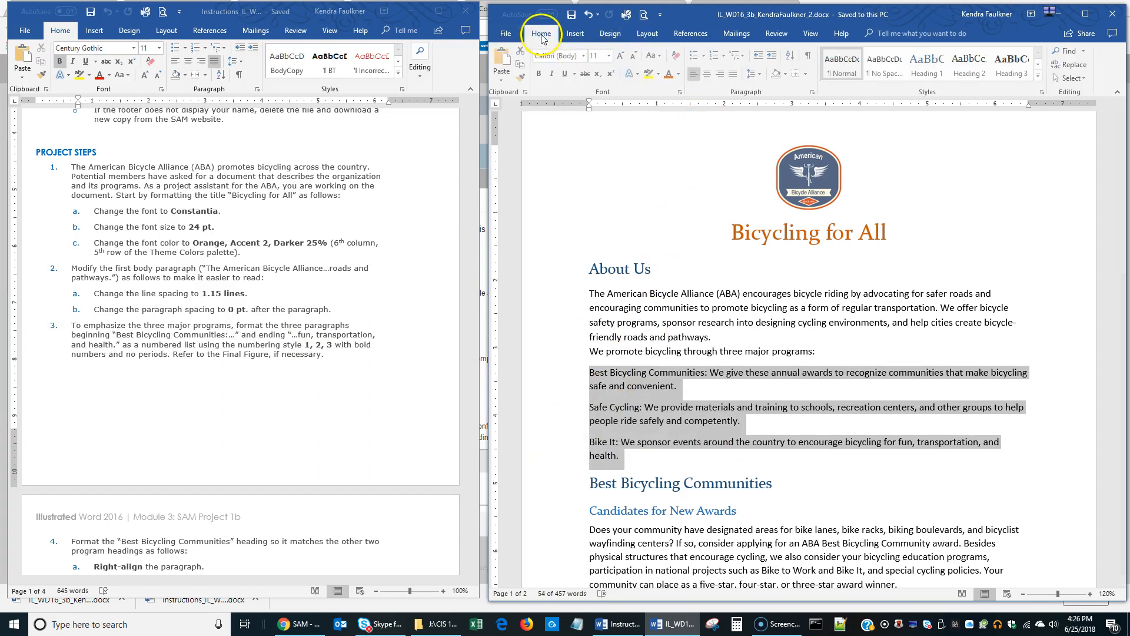
left_click(725, 56)
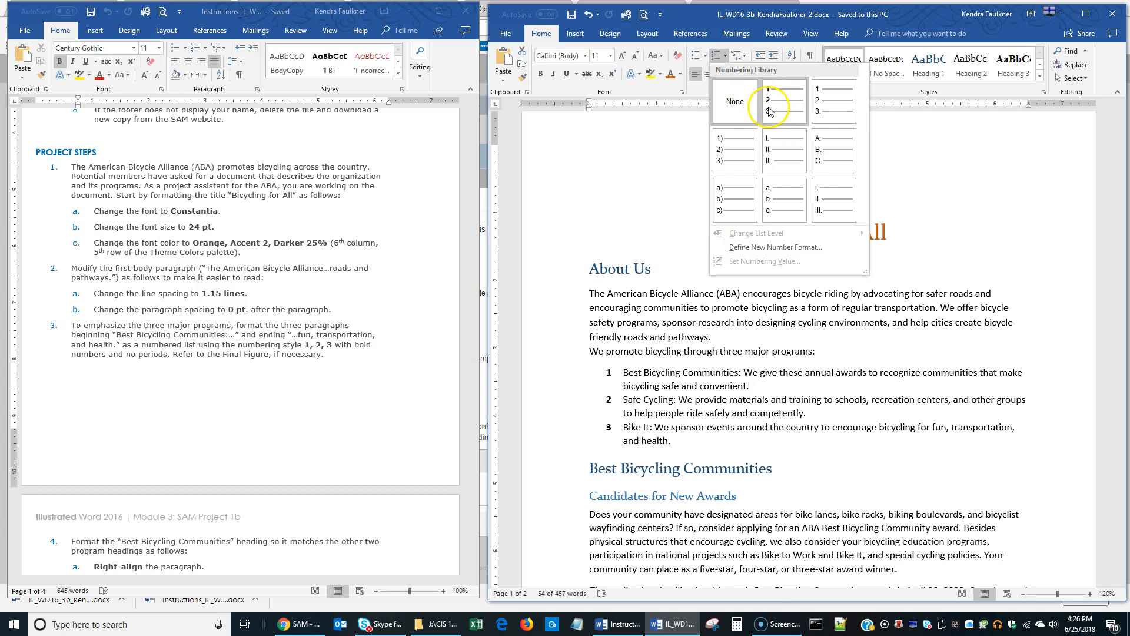
left_click(758, 248)
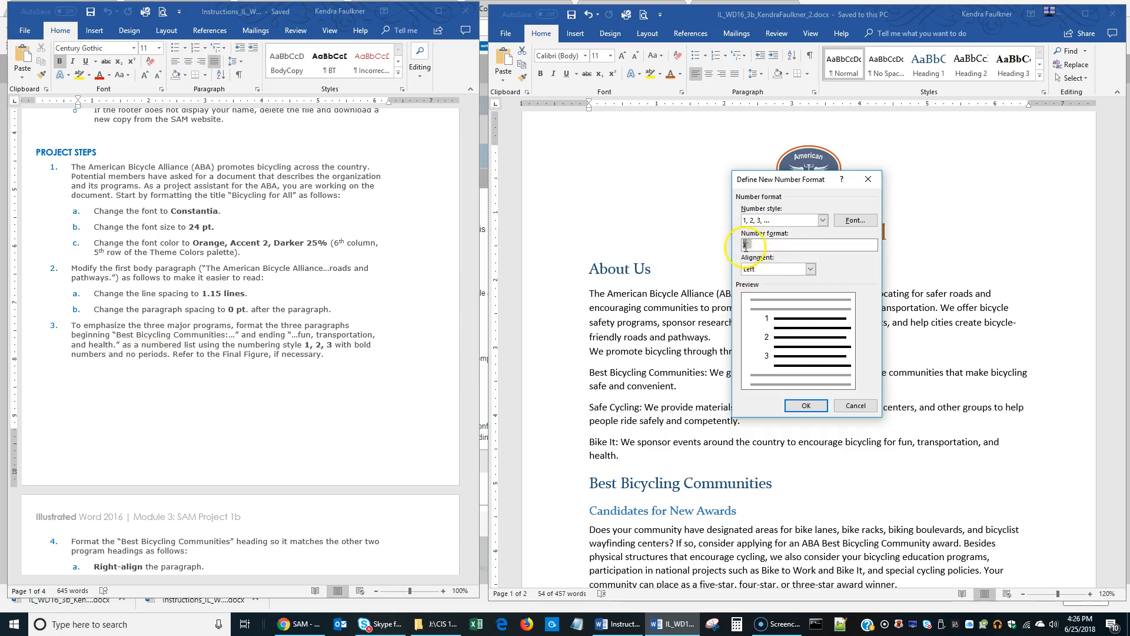
left_click(856, 220)
left_click(842, 238)
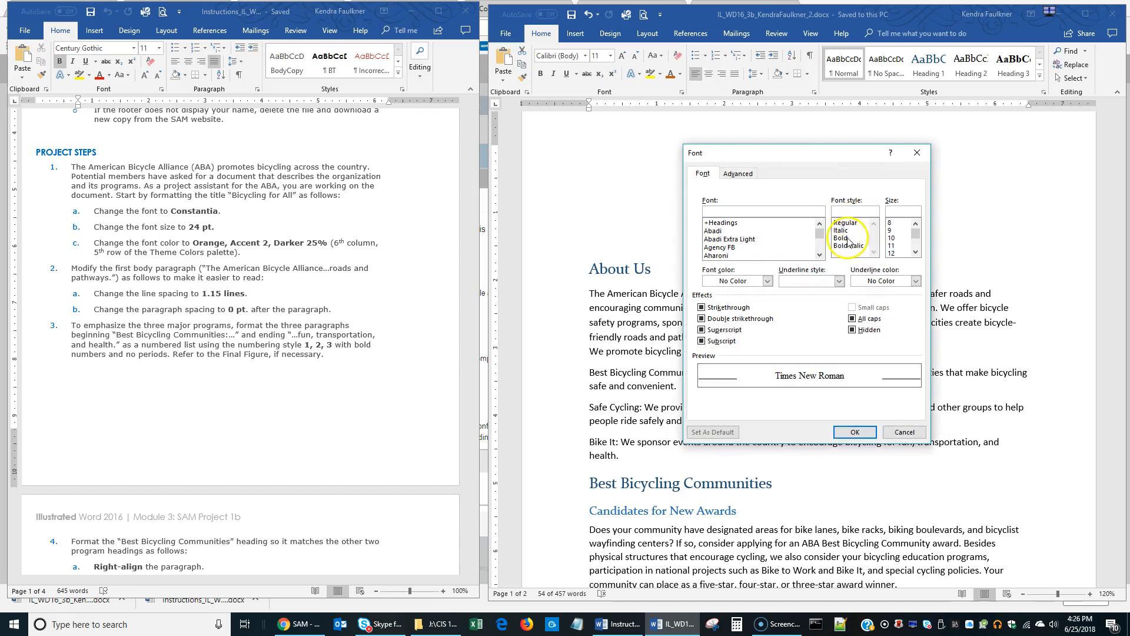
left_click(854, 431)
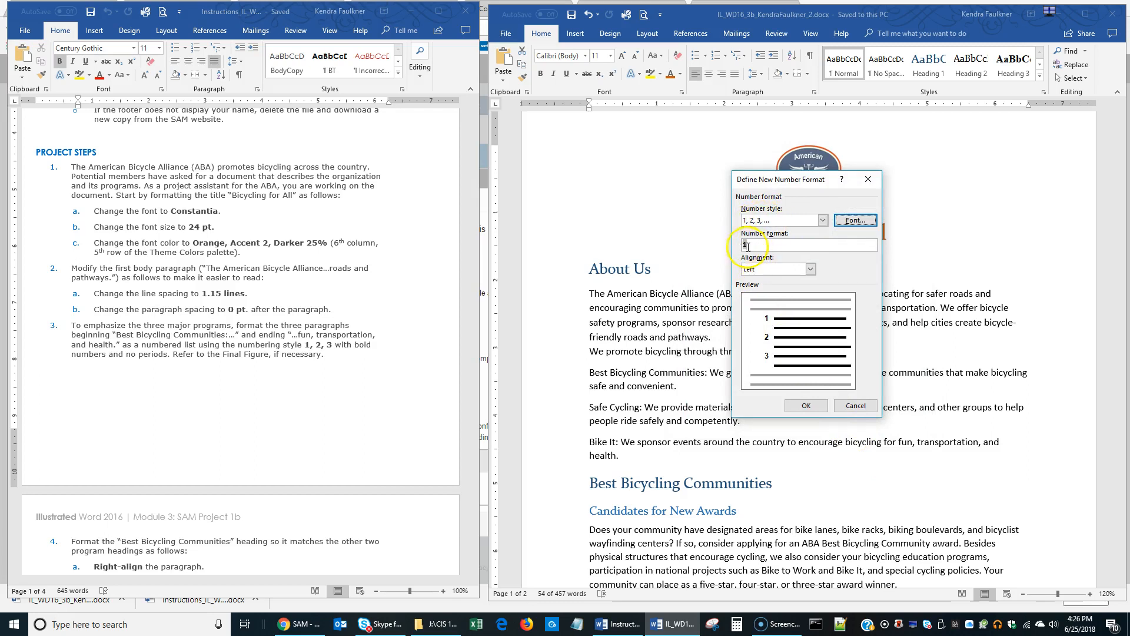
left_click(802, 406)
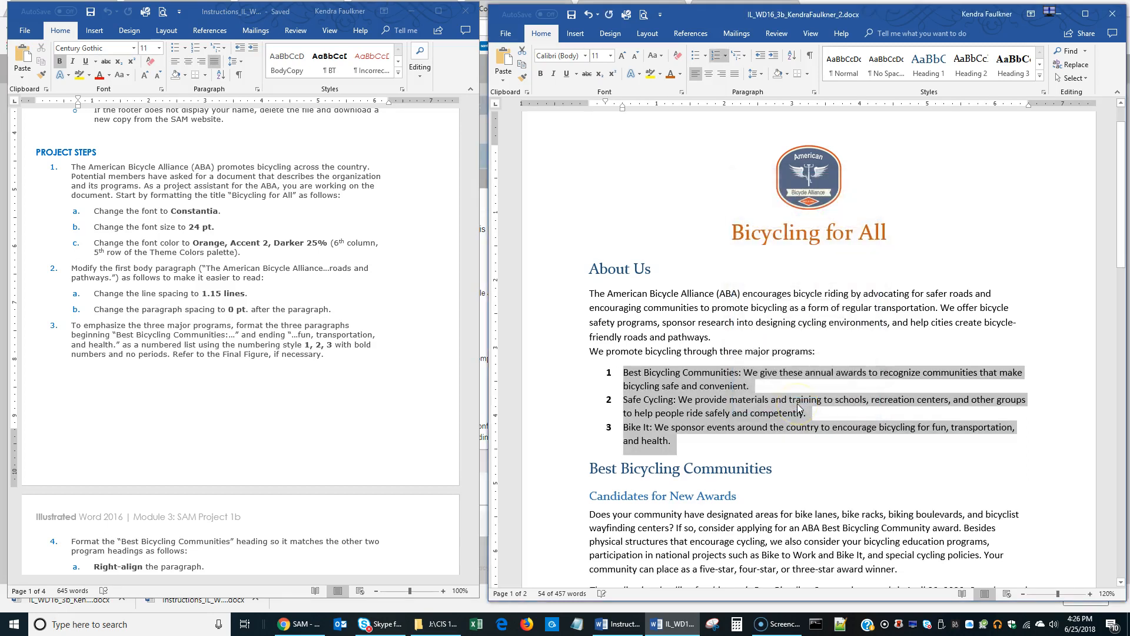
Step: Right-align the "Best Bicycling Communities" heading and add a top border to it
scroll(227, 359, "down", 5)
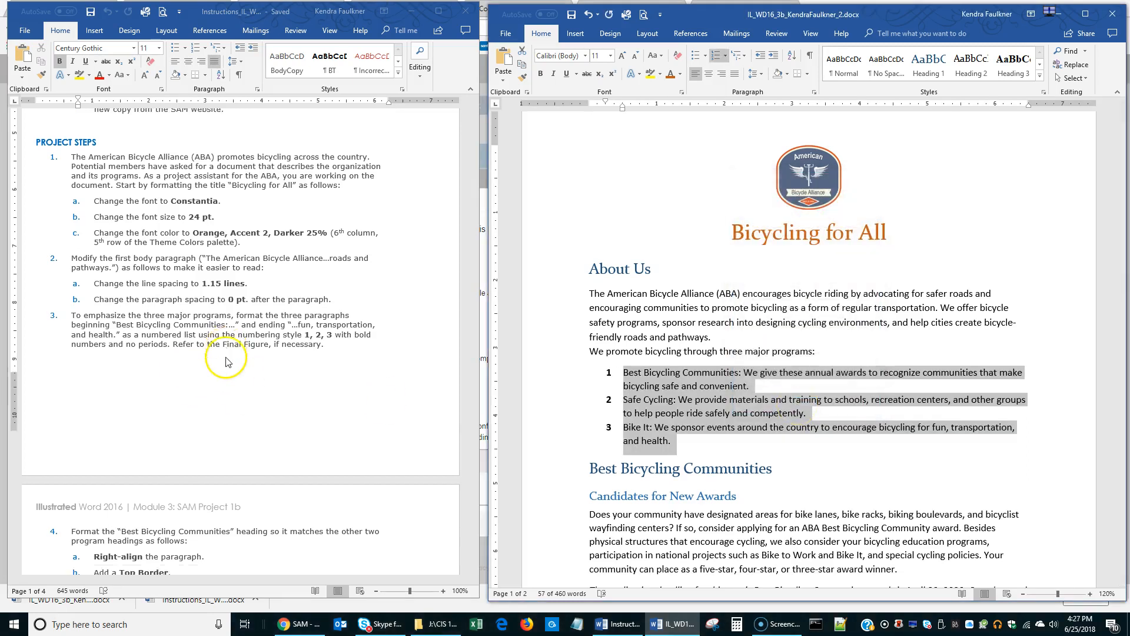
scroll(223, 360, "down", 4)
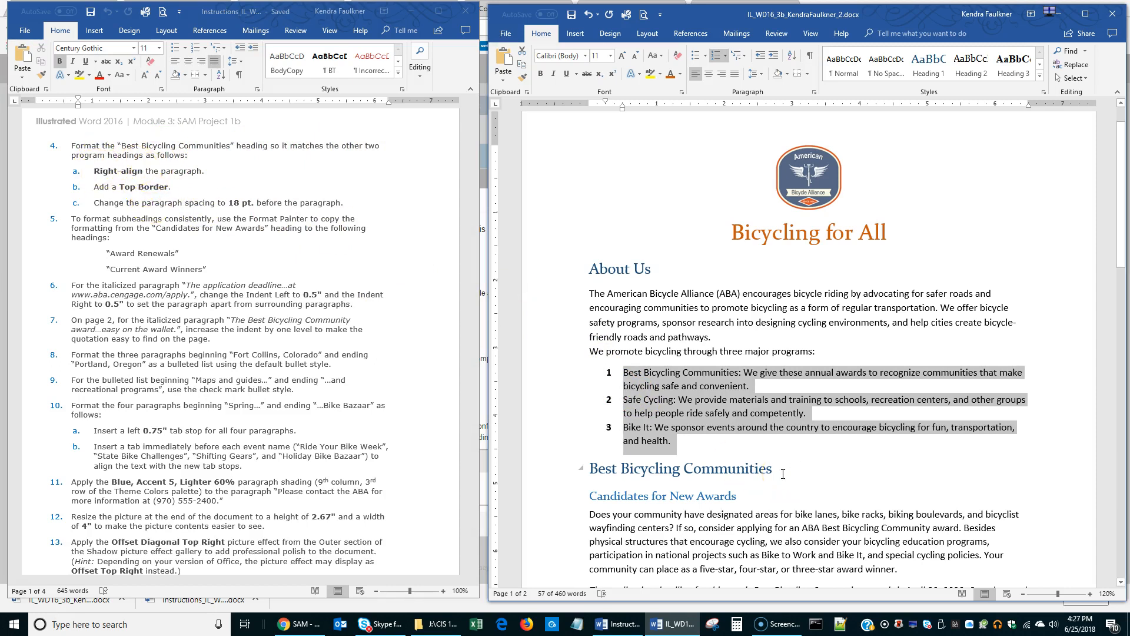
left_click(548, 475)
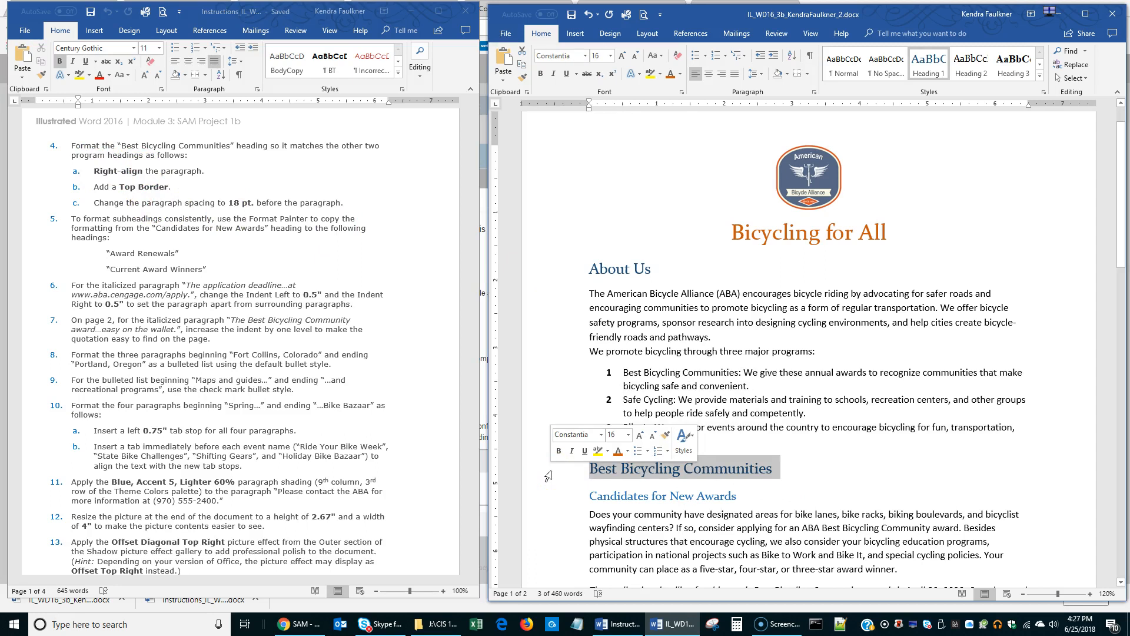
left_click(723, 80)
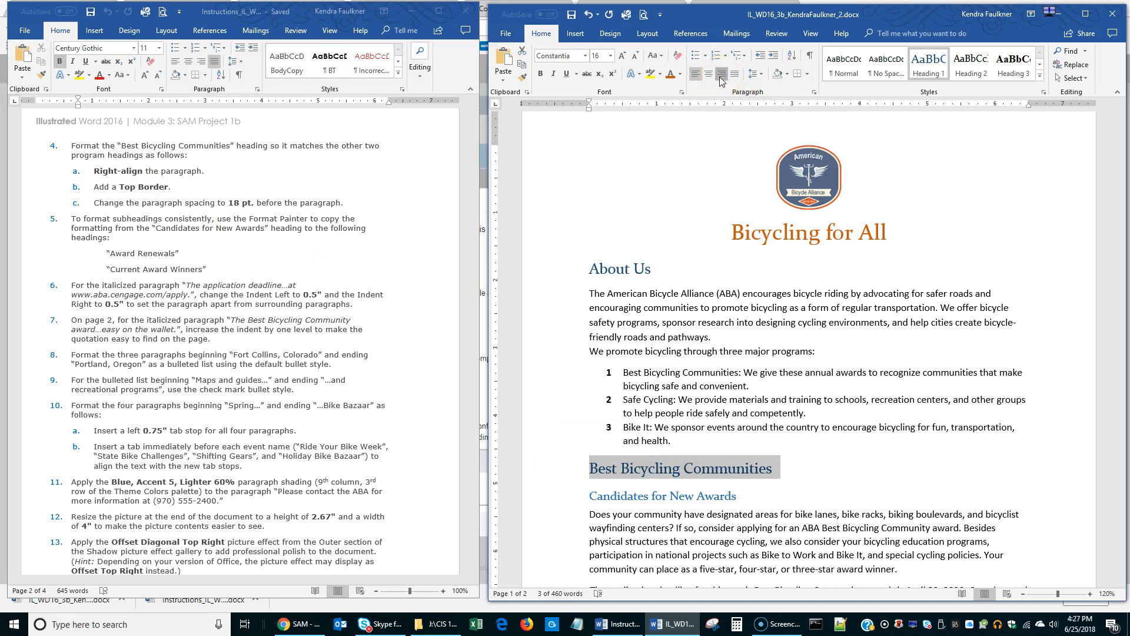
left_click(808, 81)
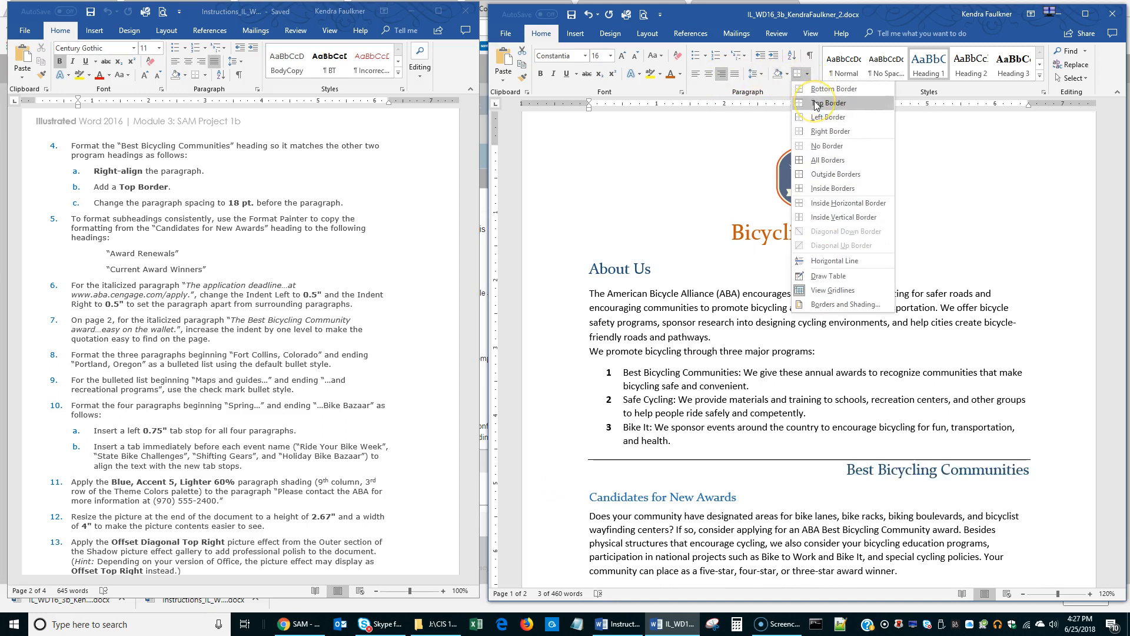
left_click(817, 103)
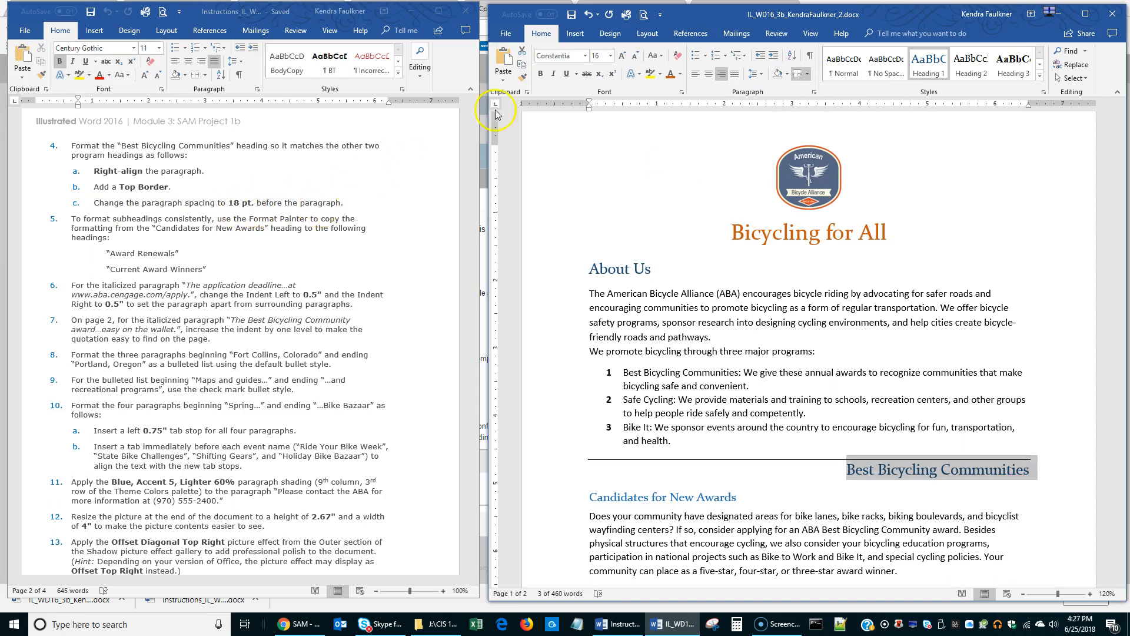
Step: Set the "Best Bicycling Communities" heading's spacing before to 18 pt and save the document
left_click(648, 33)
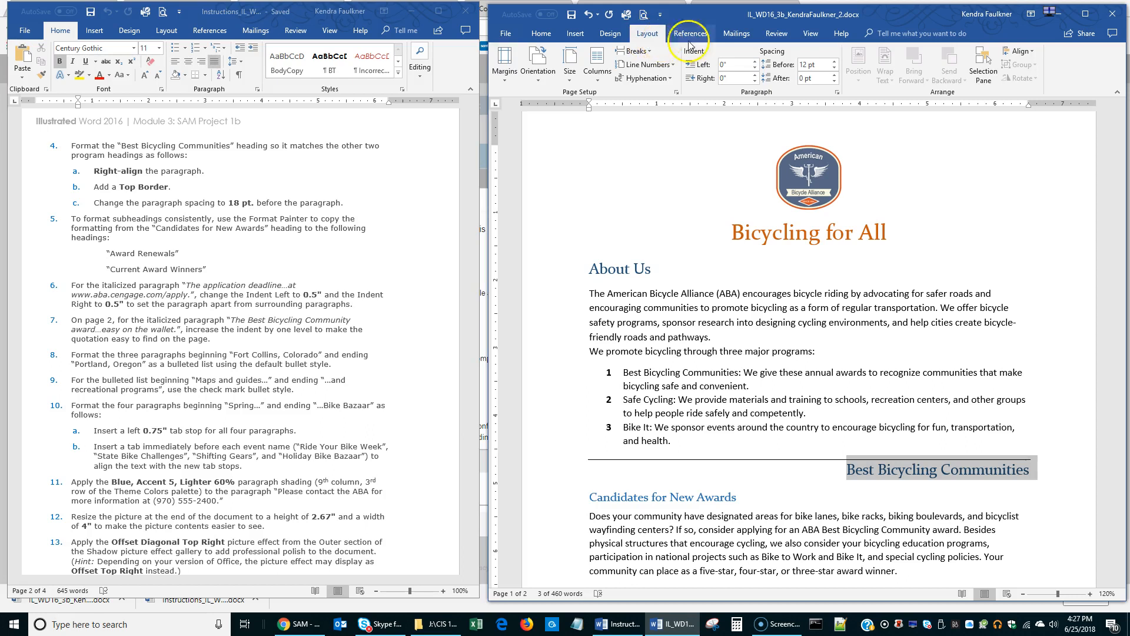
left_click(835, 61)
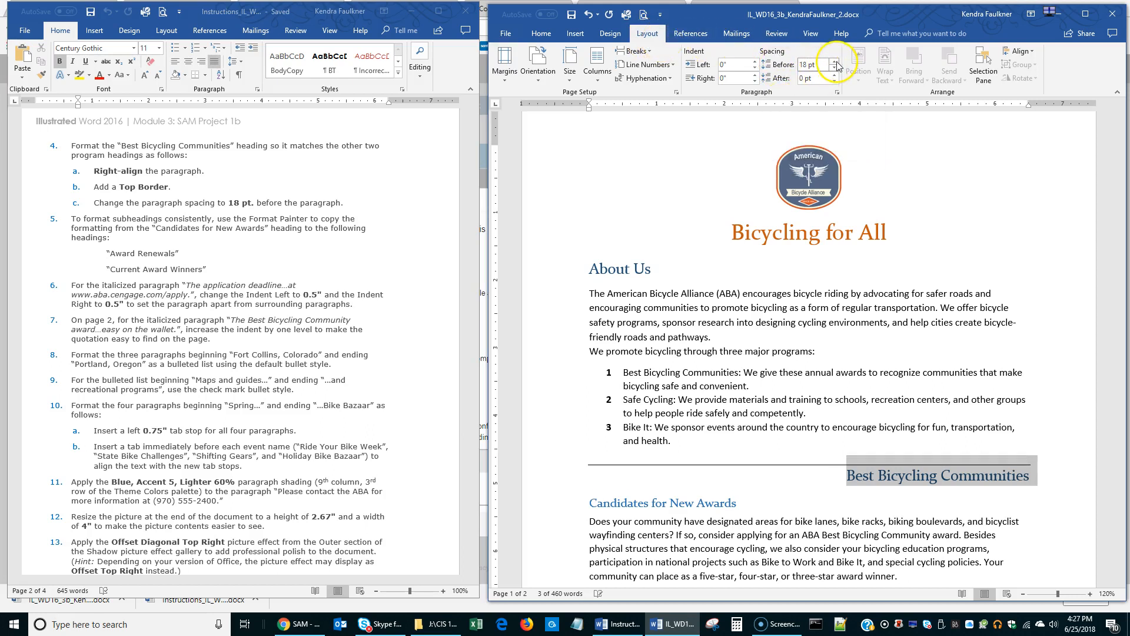
left_click(764, 338)
left_click(570, 19)
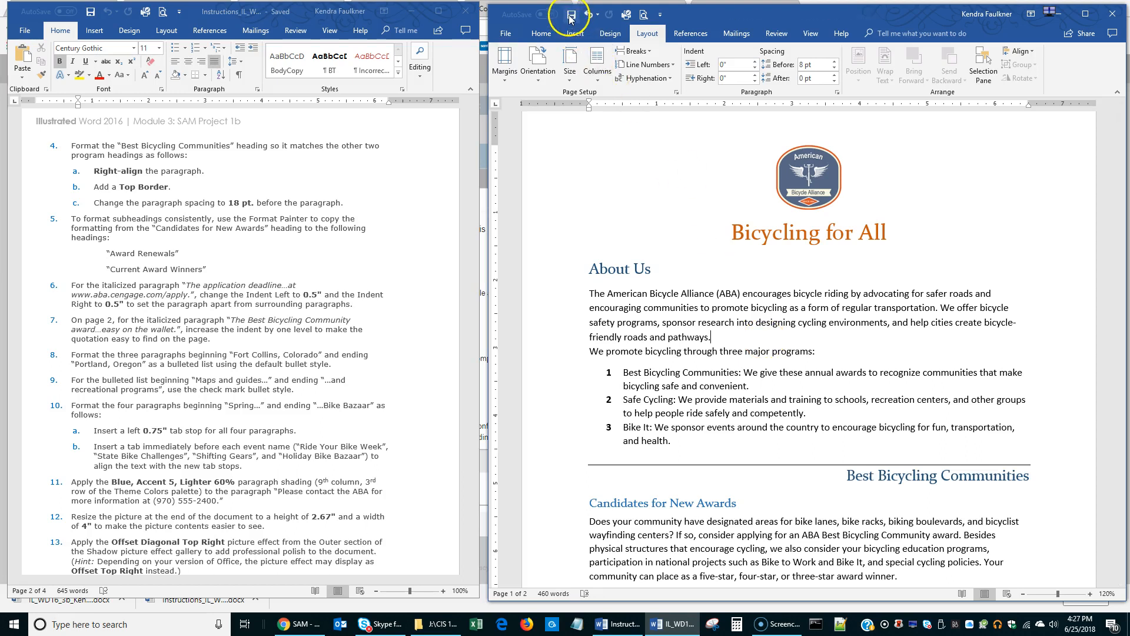
Step: Copy the "Candidates for New Awards" heading's formatting to the "Award Renewals" and "Current Award Winners" headings with Format Painter
scroll(264, 254, "down", 1)
scroll(264, 253, "down", 1)
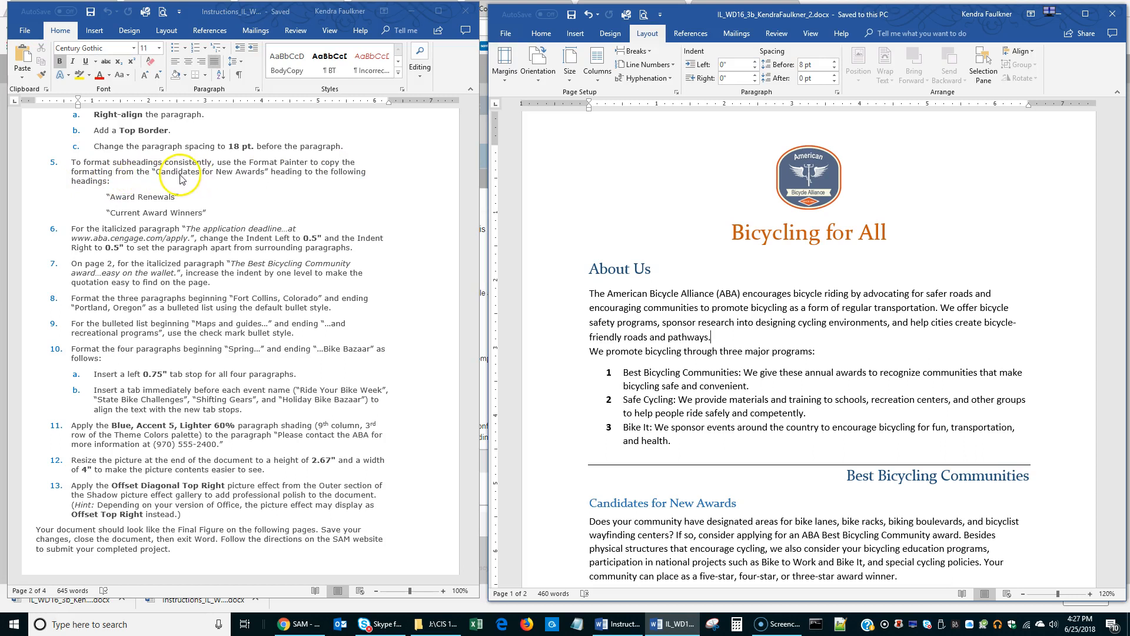
scroll(712, 353, "down", 5)
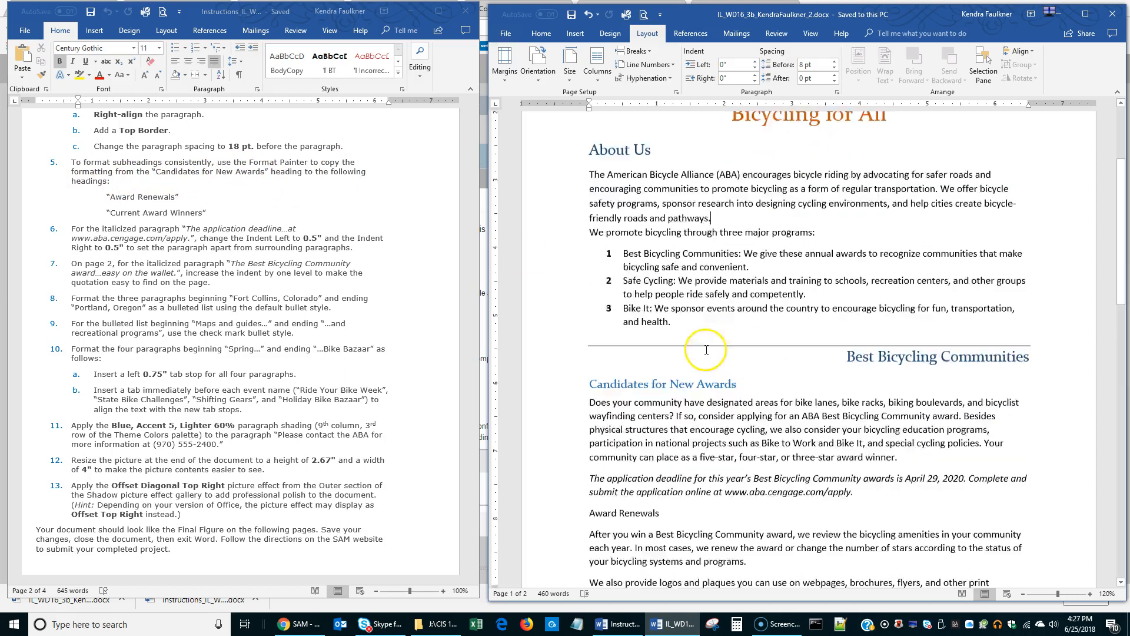
left_click(551, 304)
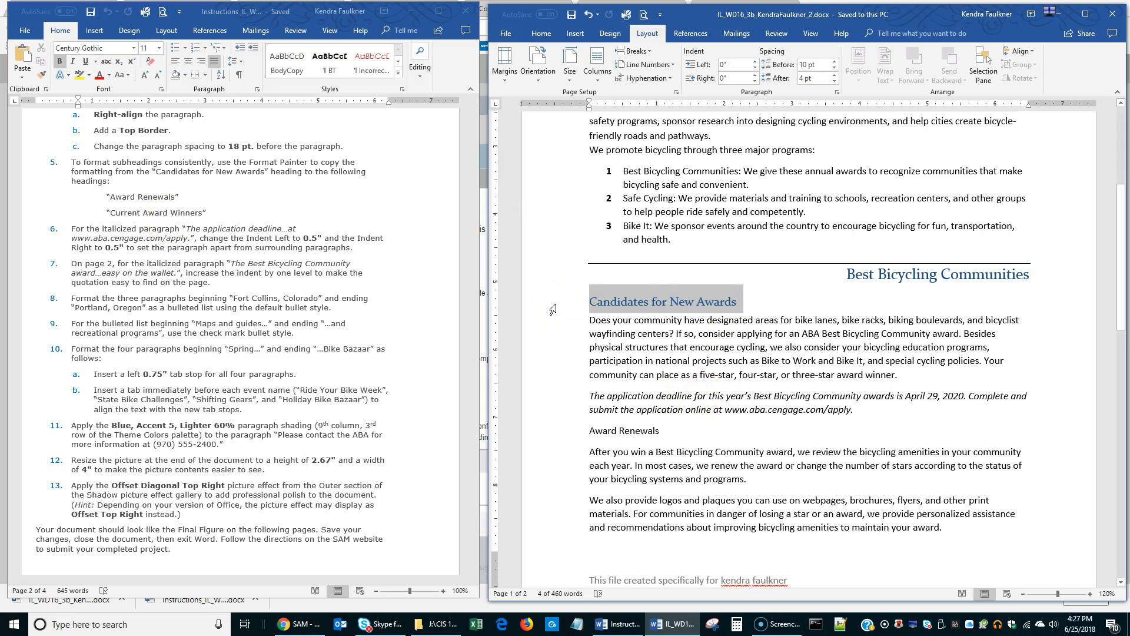
left_click(541, 33)
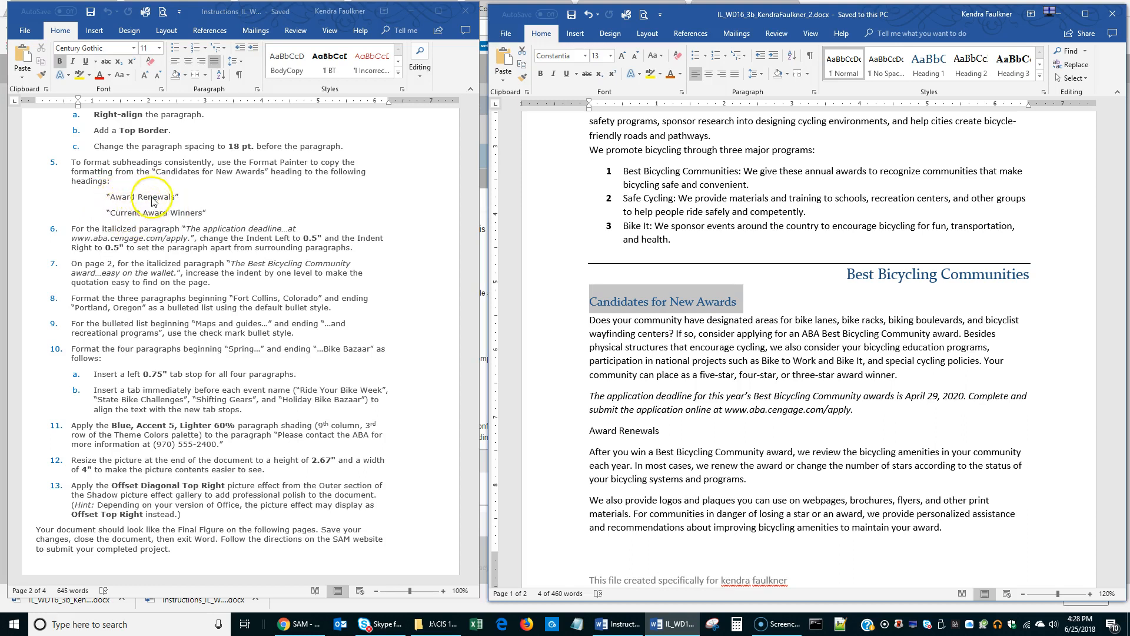
left_click(521, 81)
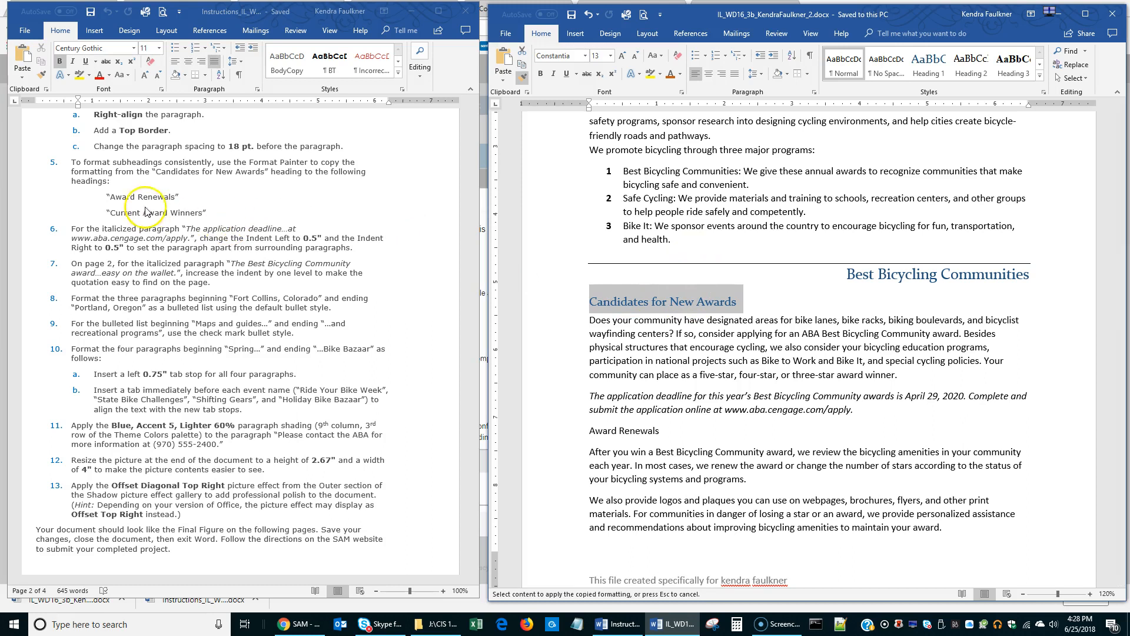
scroll(673, 331, "down", 4)
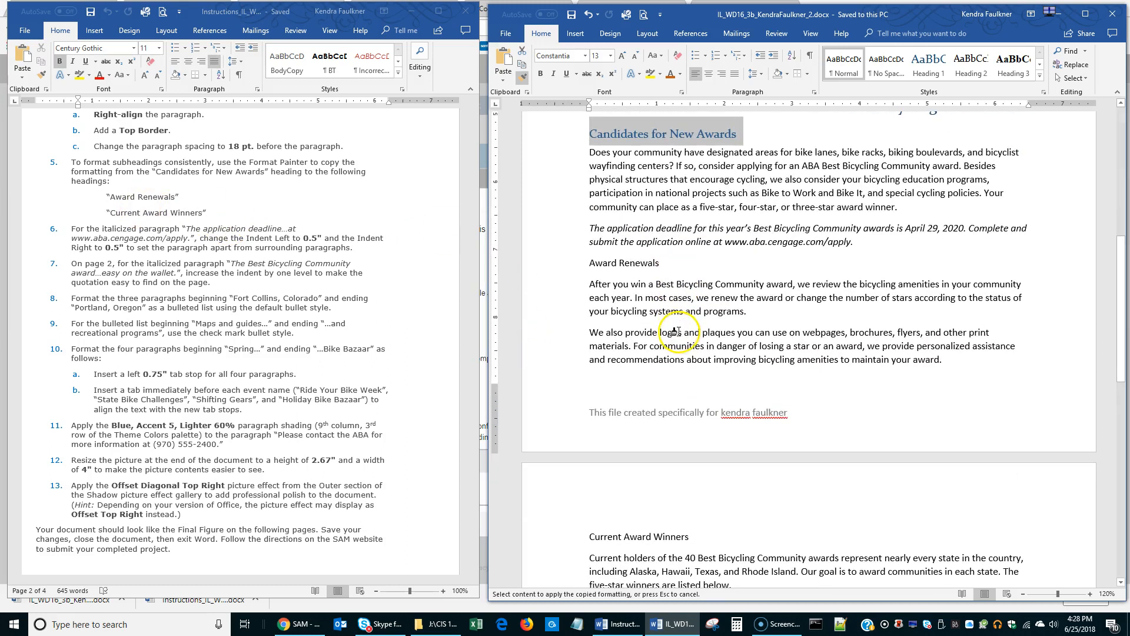
left_click(546, 268)
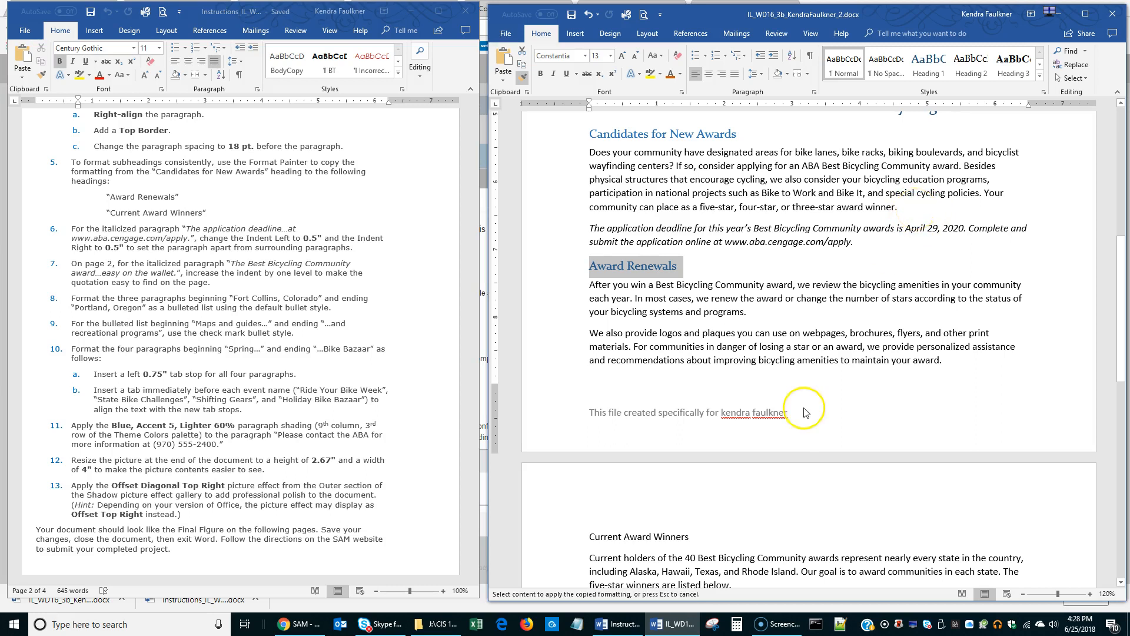
scroll(805, 412, "down", 5)
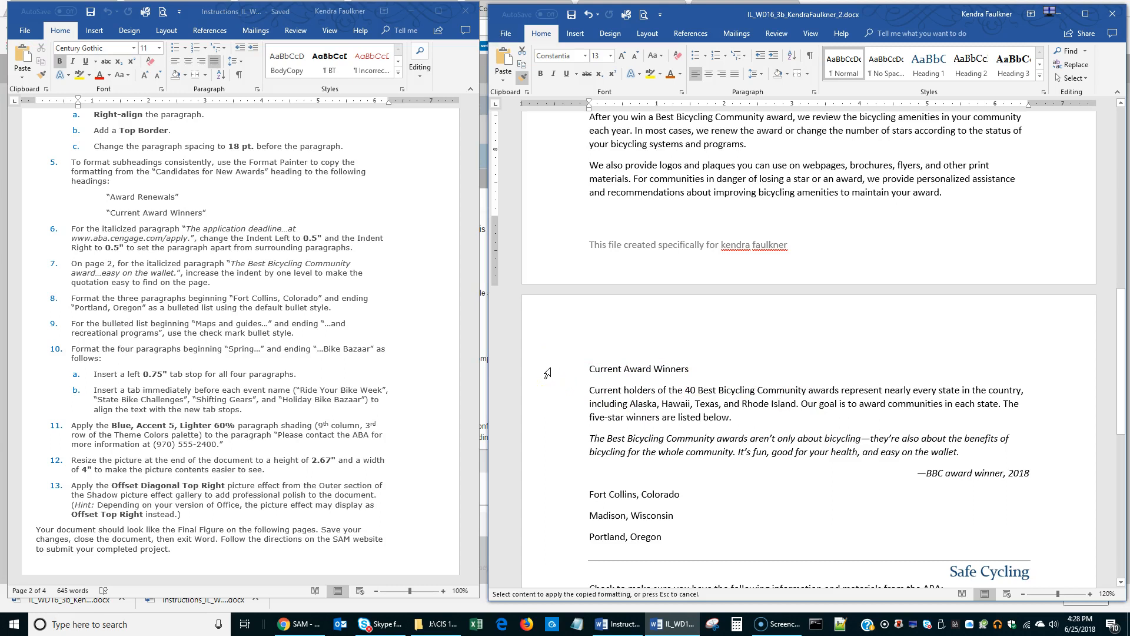
left_click(548, 373)
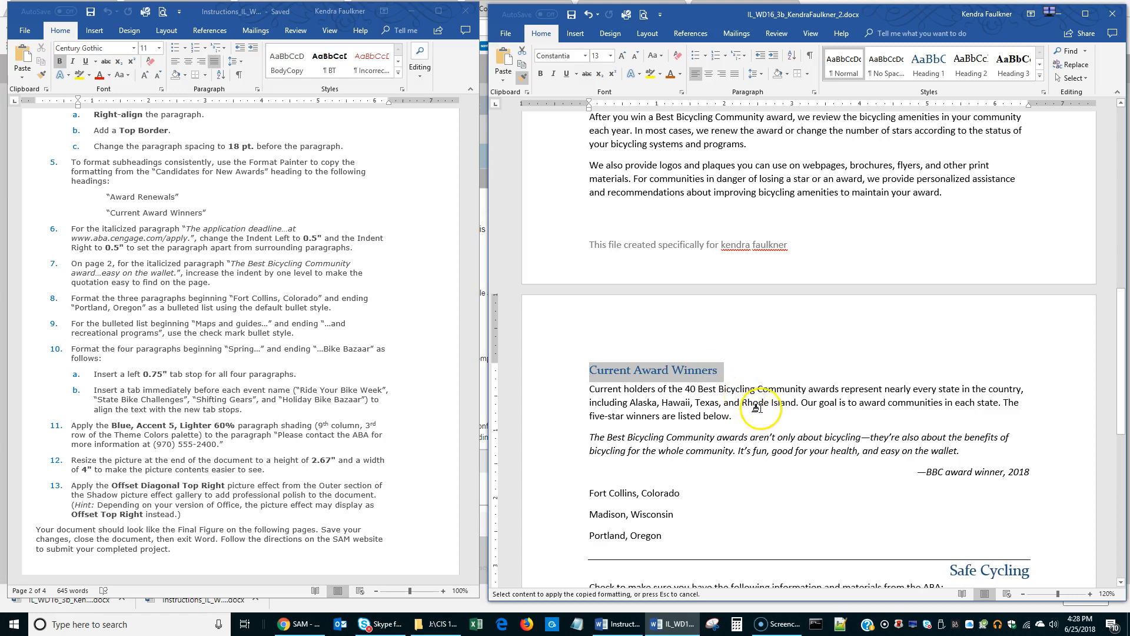
key("Escape")
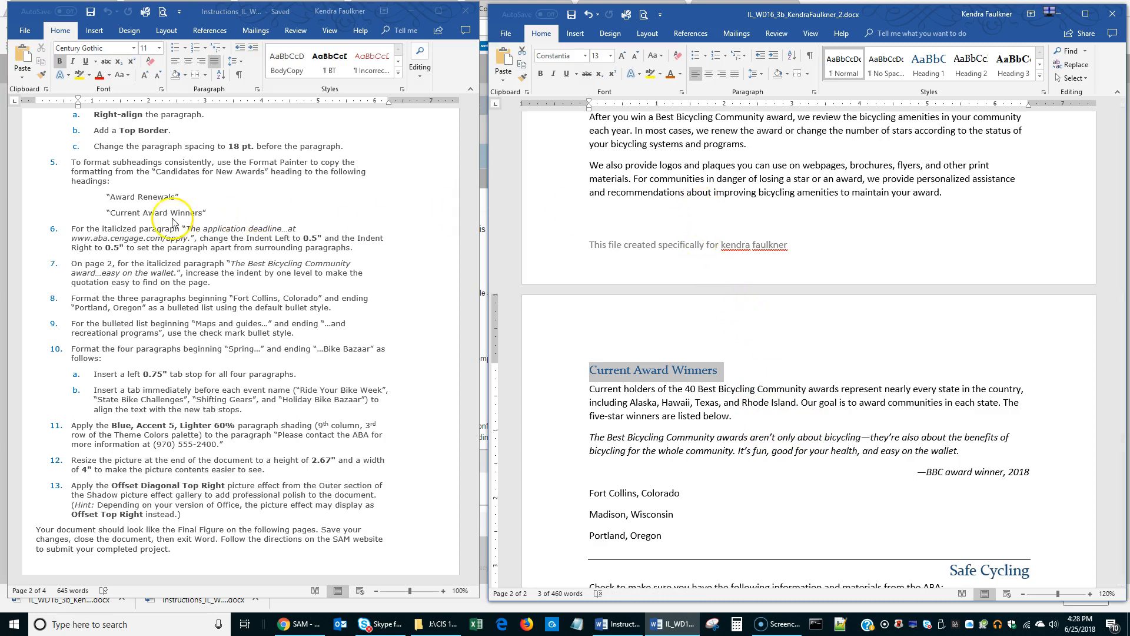
Step: Set the left and right indents of the italicized "The application deadline" paragraph to 0.5"
scroll(165, 236, "down", 3)
left_click(79, 145)
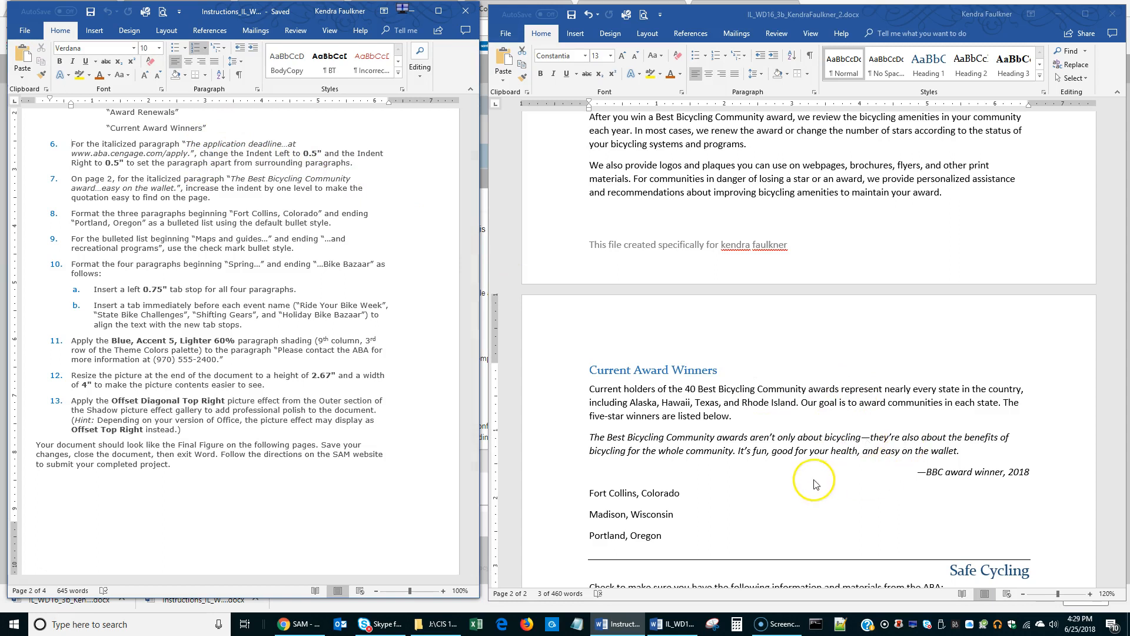
scroll(810, 480, "up", 3)
scroll(810, 483, "up", 1)
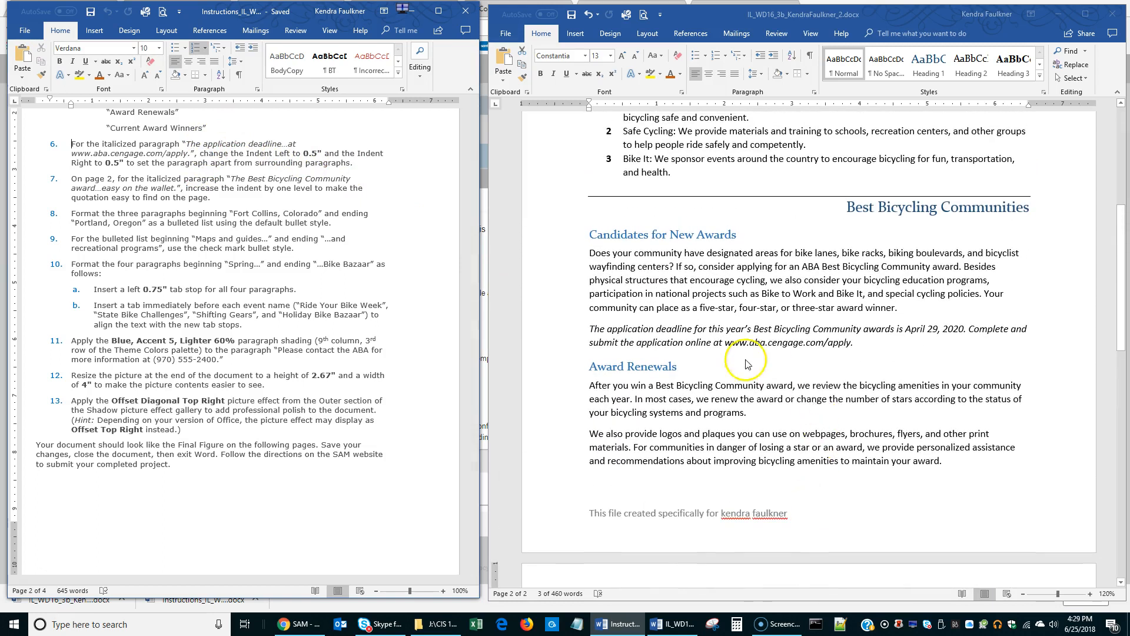
double_click(535, 333)
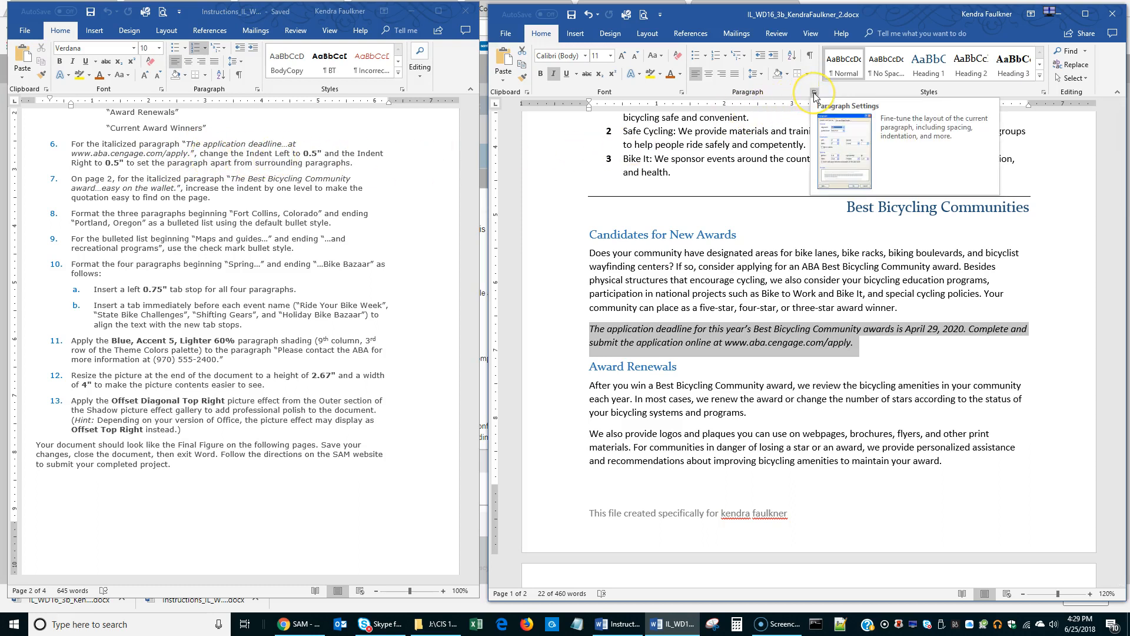
left_click(814, 93)
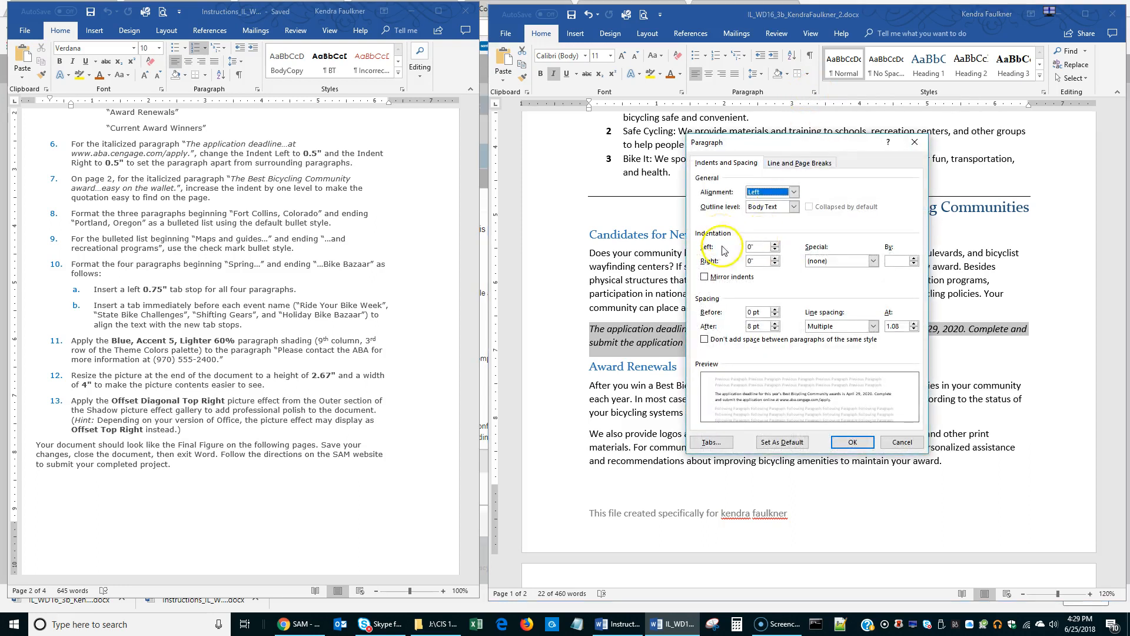
key("Tab")
key("Tab")
type("0.5")
key("Tab")
type("0")
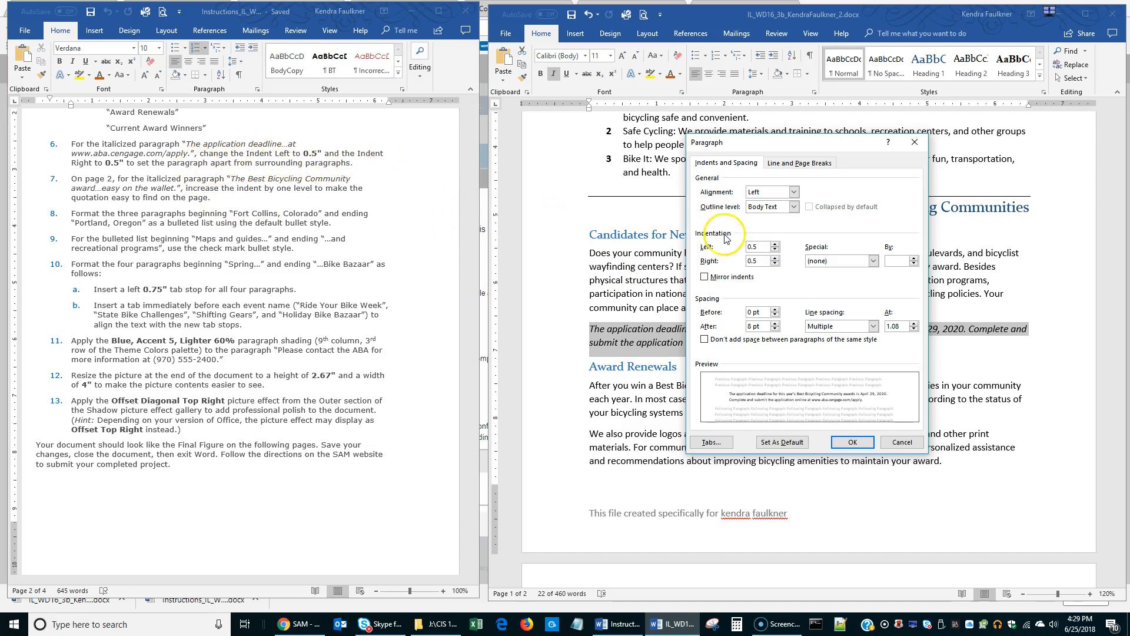
left_click(851, 444)
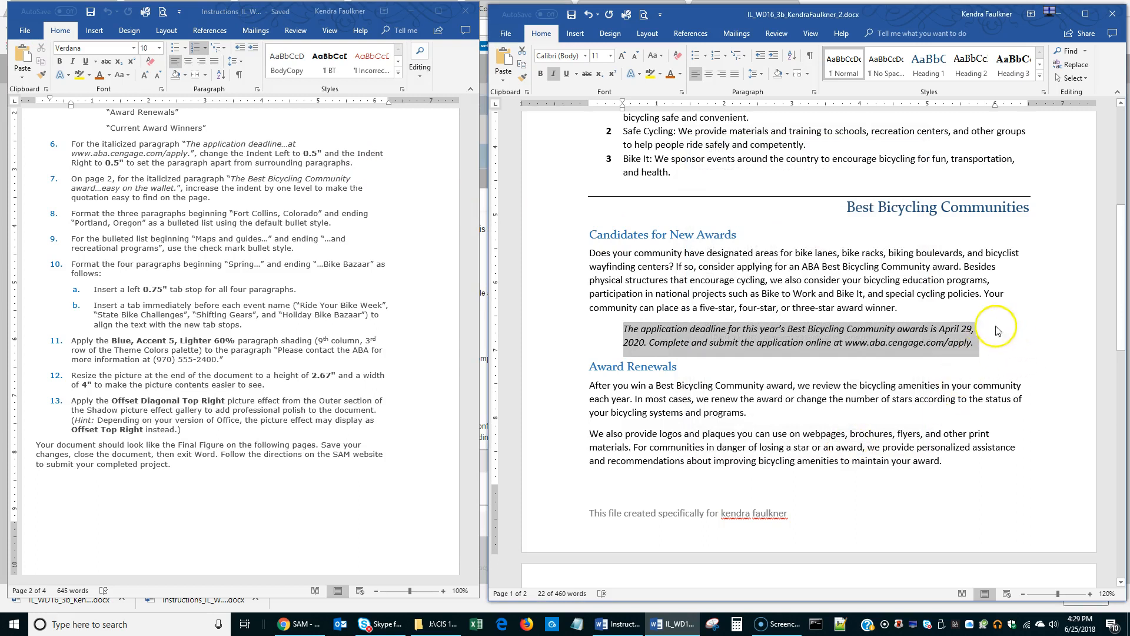
left_click(762, 336)
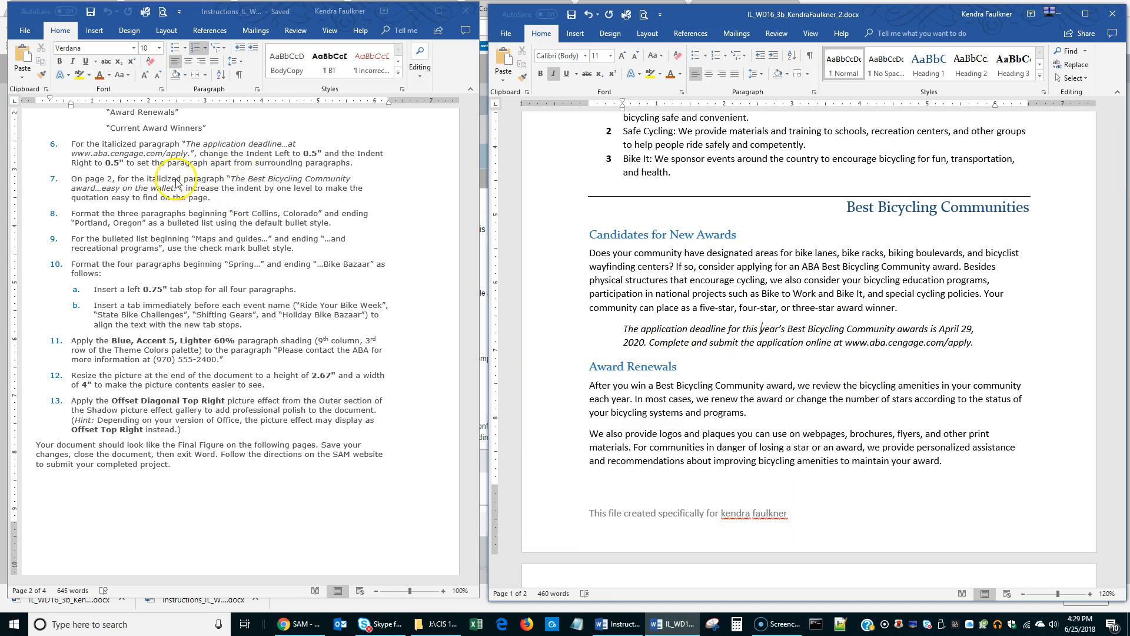
Step: Increase the indent of the italicized "The Best Bicycling Community awards" quotation on page 2 by one level
scroll(176, 182, "down", 1)
scroll(175, 182, "down", 1)
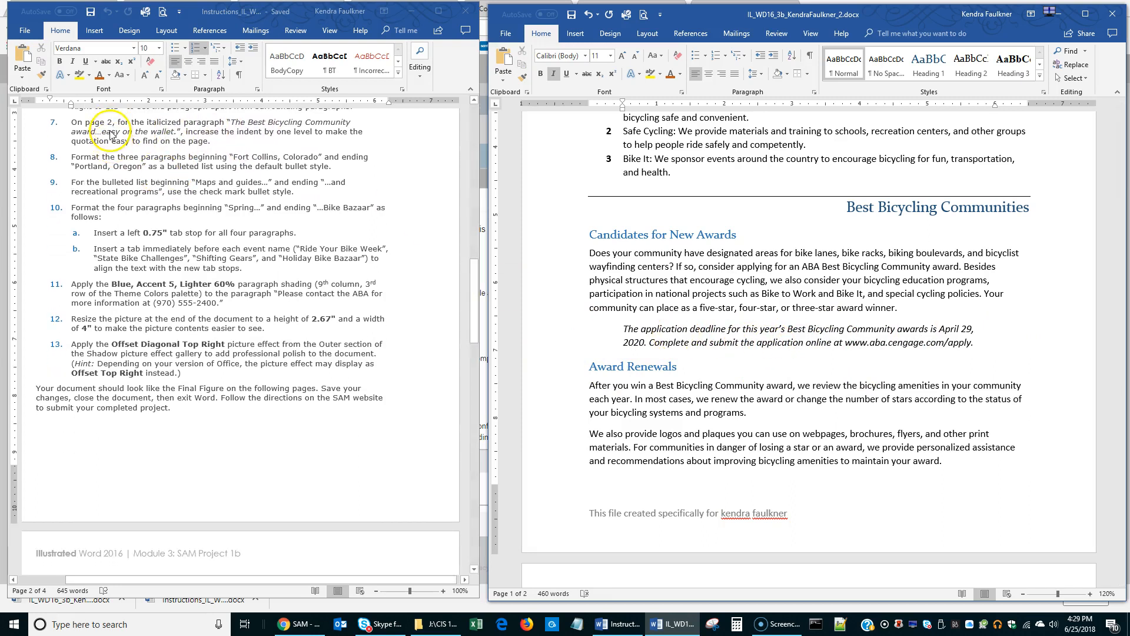
scroll(824, 465, "down", 6)
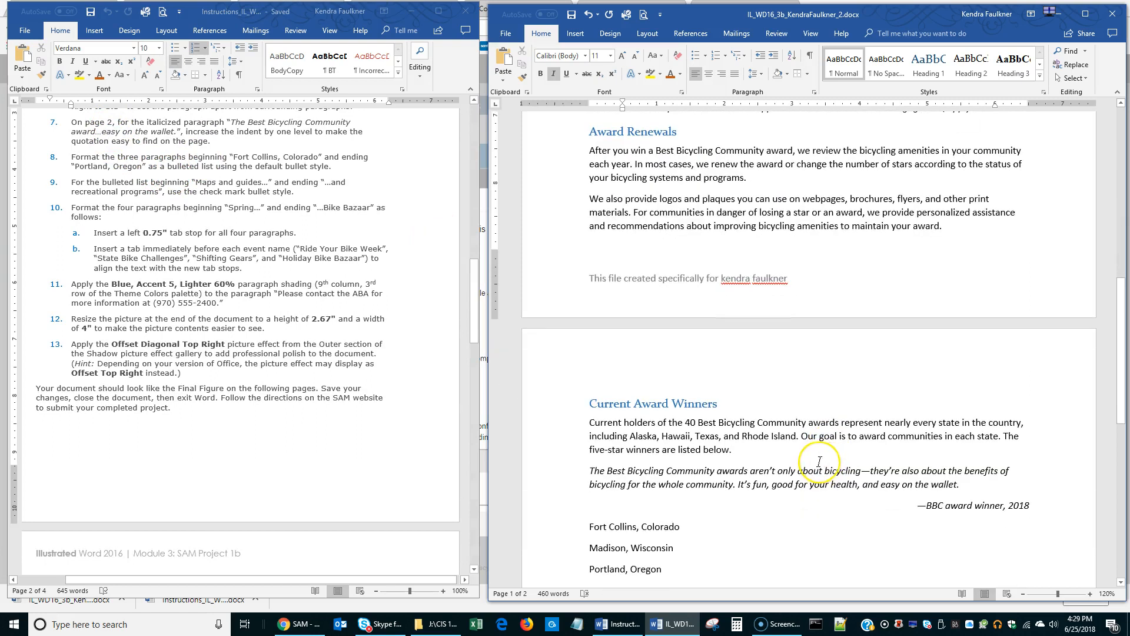
scroll(819, 461, "down", 1)
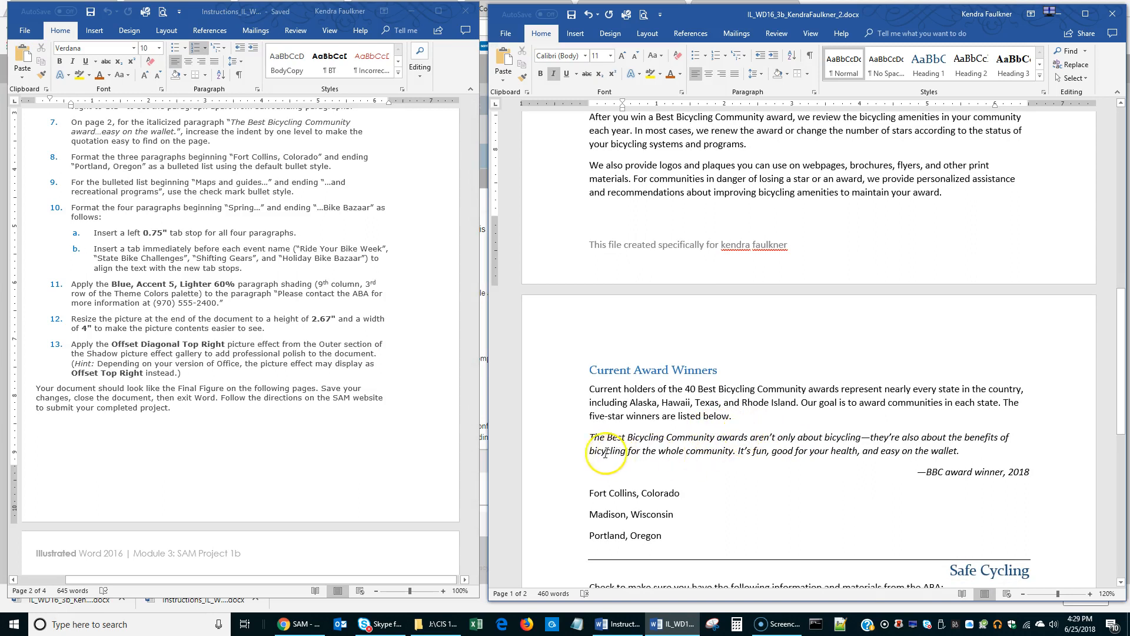
left_click(554, 441)
double_click(554, 441)
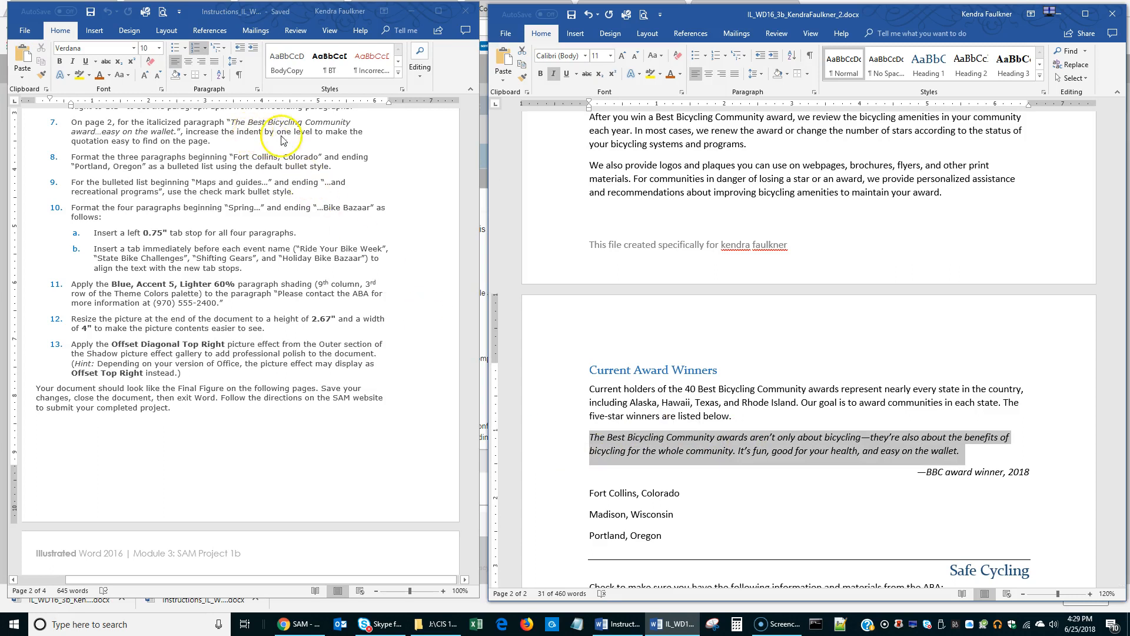
left_click(774, 63)
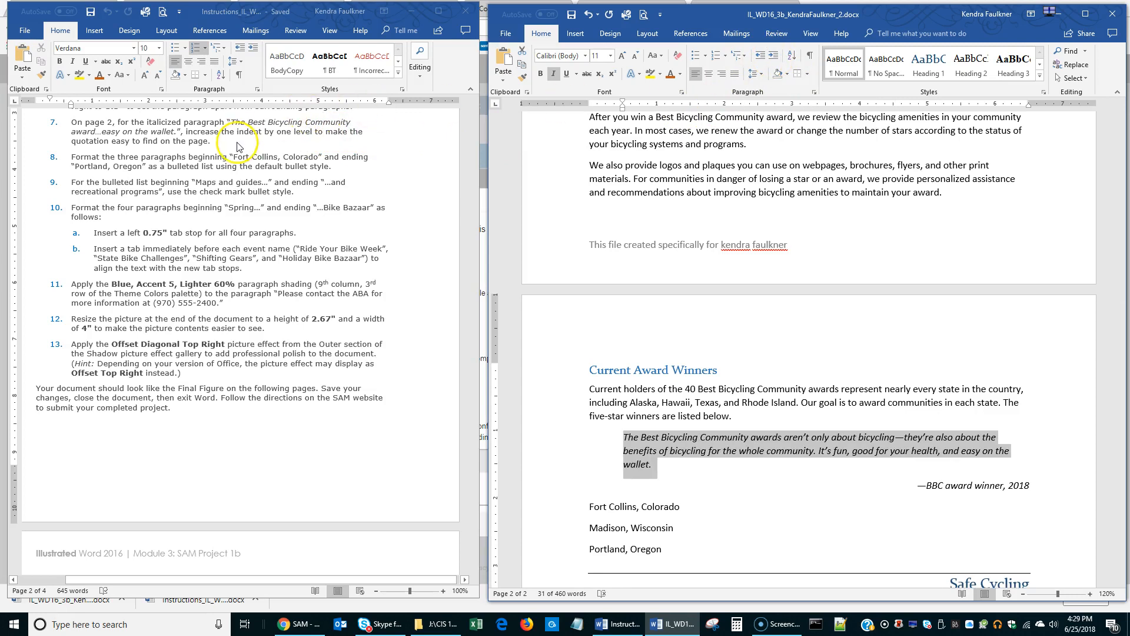
Step: Format the three paragraphs from "Fort Collins, Colorado" to "Portland, Oregon" as a bulleted list with the default bullet style
scroll(175, 169, "down", 2)
scroll(175, 169, "up", 1)
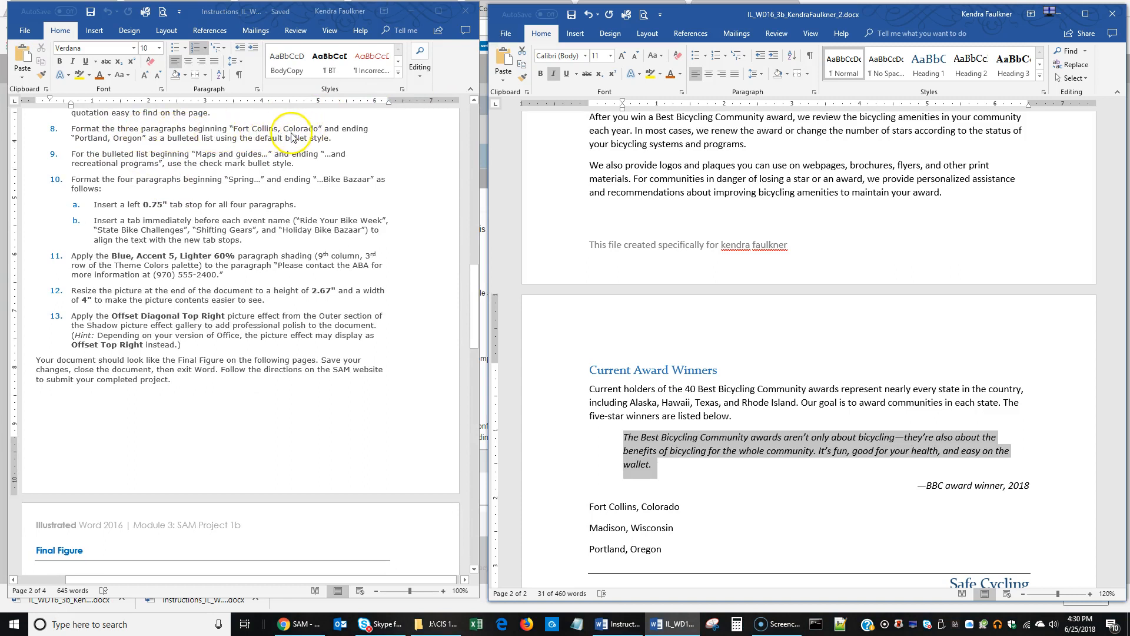
scroll(767, 472, "down", 3)
left_click_drag(551, 405, 552, 456)
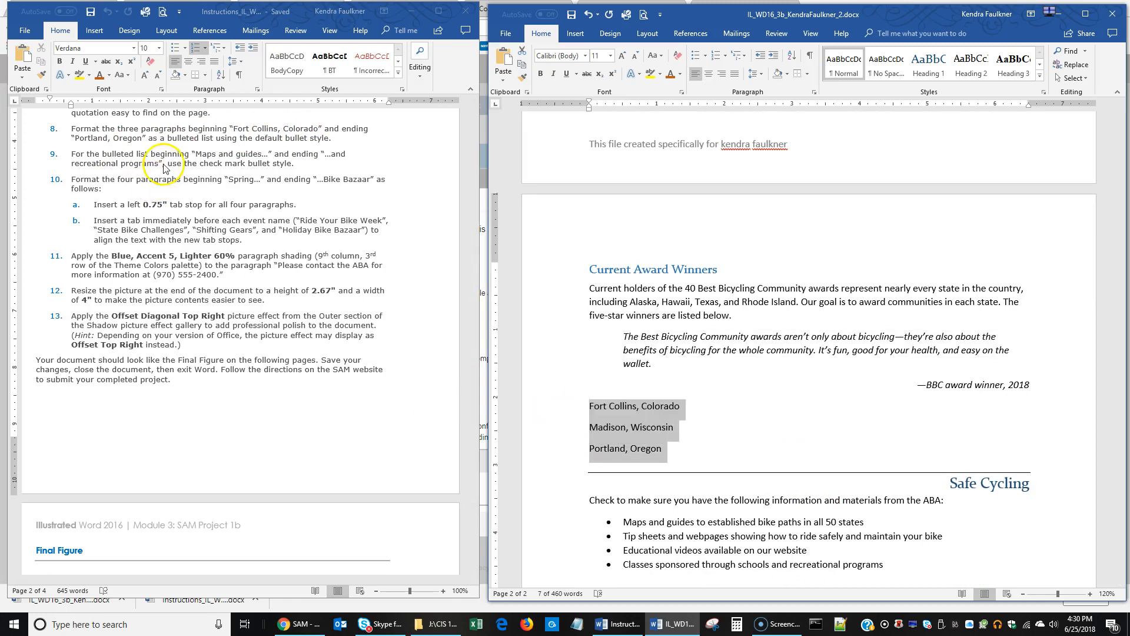
left_click(695, 57)
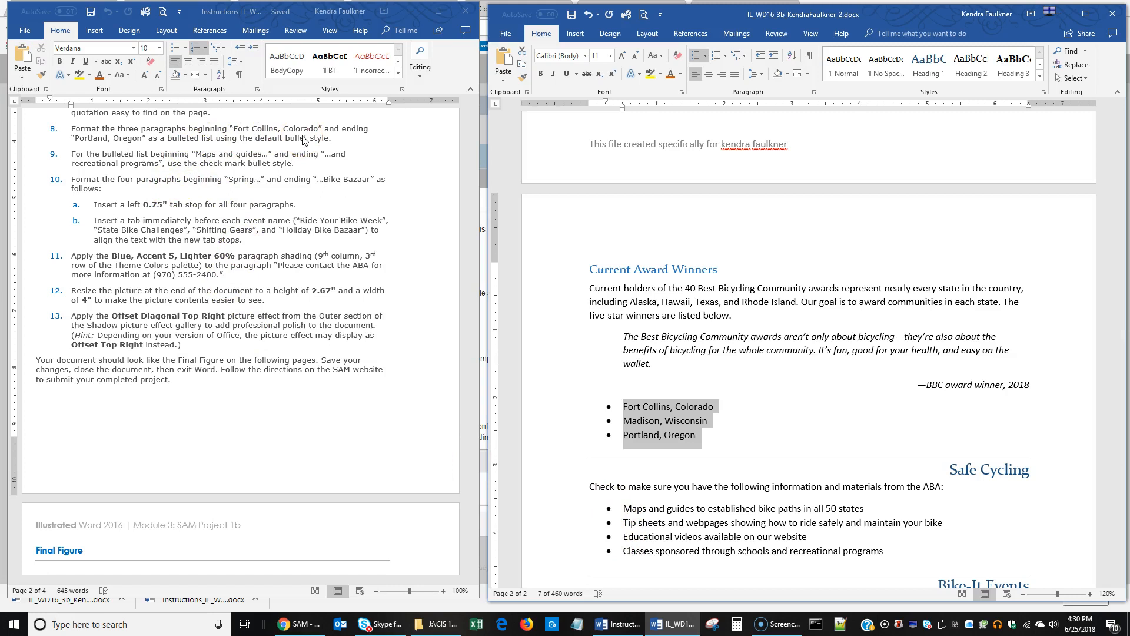
scroll(304, 139, "down", 1)
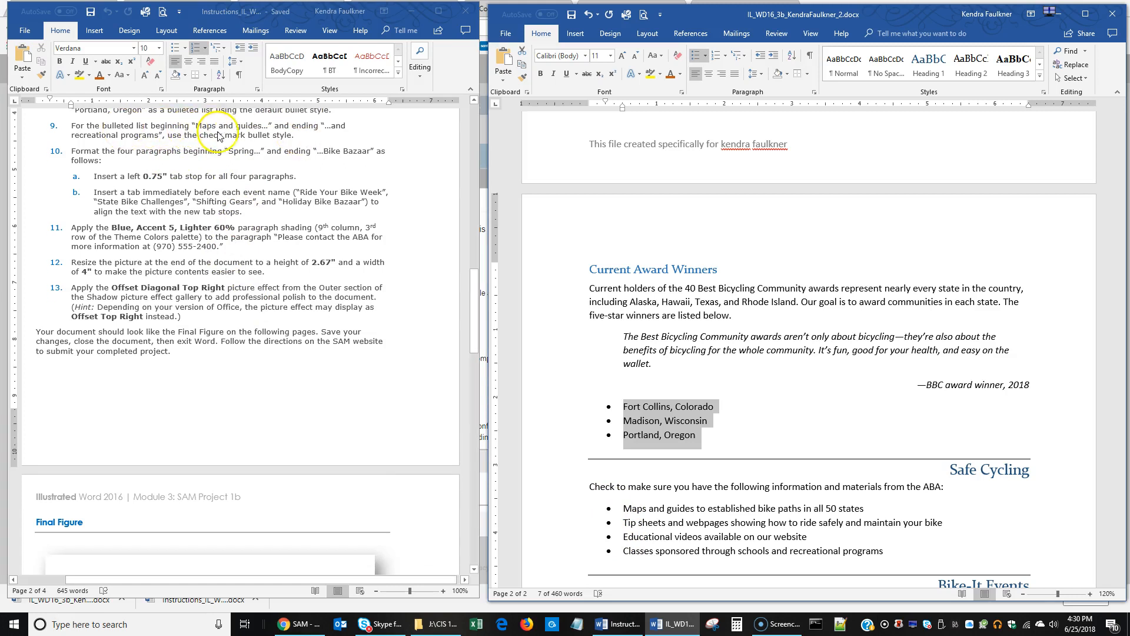
Step: Change the bullets of the "Maps and guides" through "recreational programs" list under Safe Cycling to the check mark style
scroll(730, 384, "down", 3)
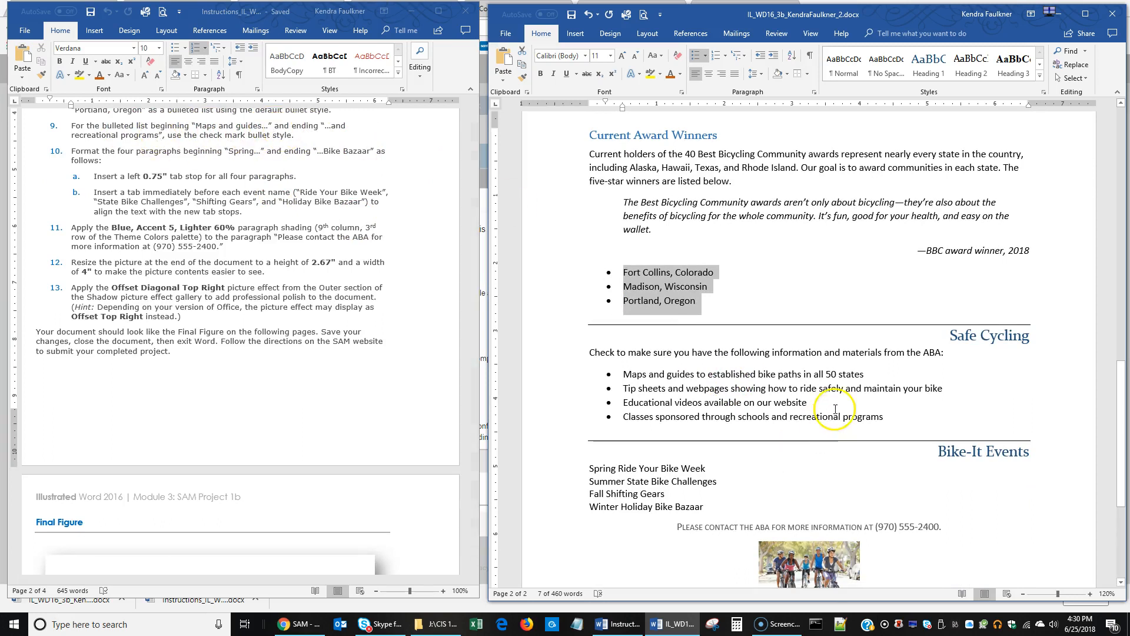
left_click_drag(539, 372, 543, 426)
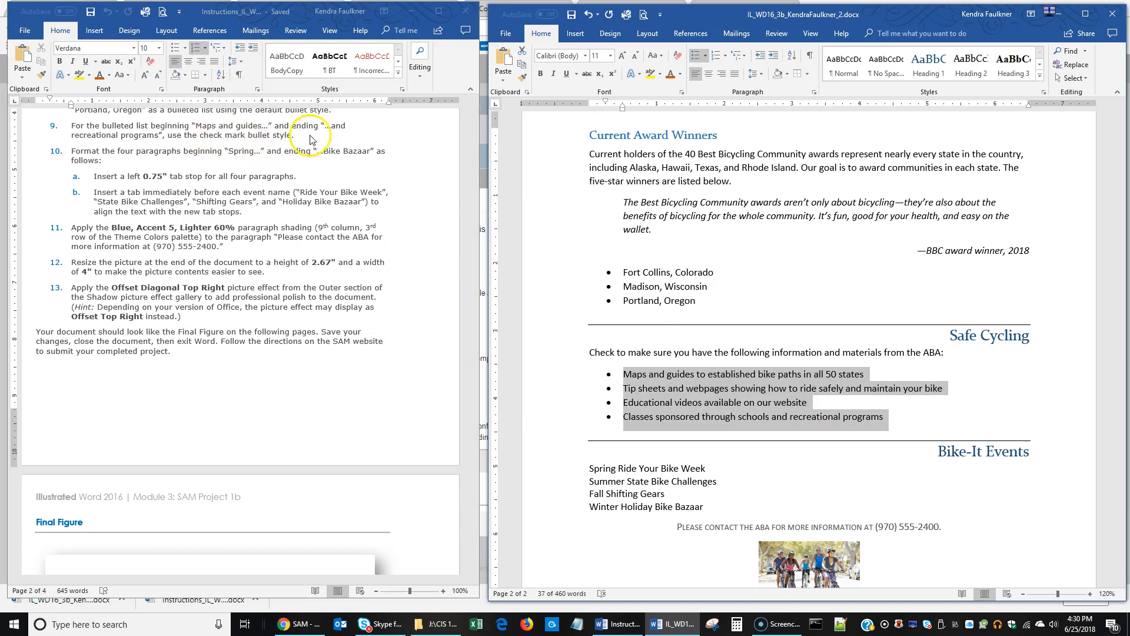
left_click(705, 57)
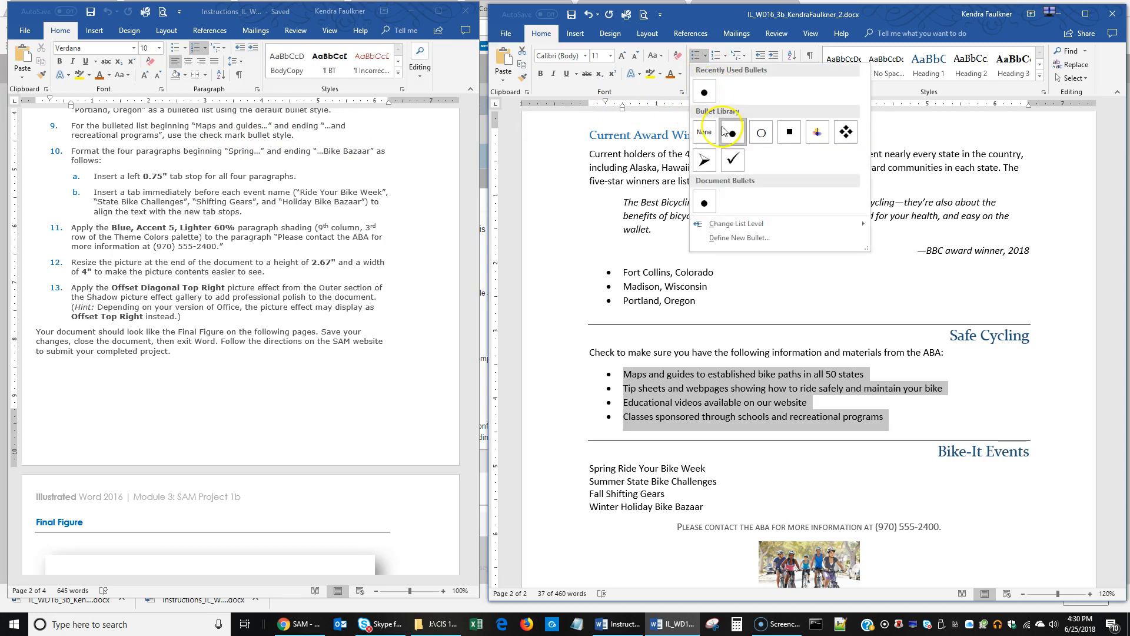
left_click(732, 161)
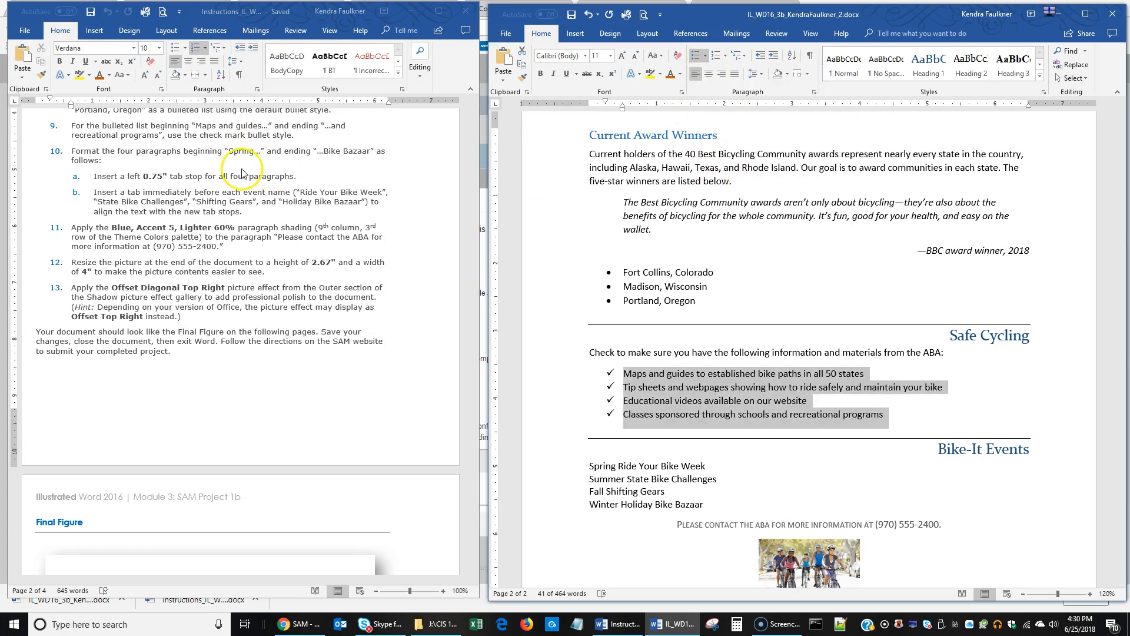
Step: Set a left tab stop at 0.75" for the four Bike-It Events paragraphs from "Spring" to "Bike Bazaar"
left_click(228, 184)
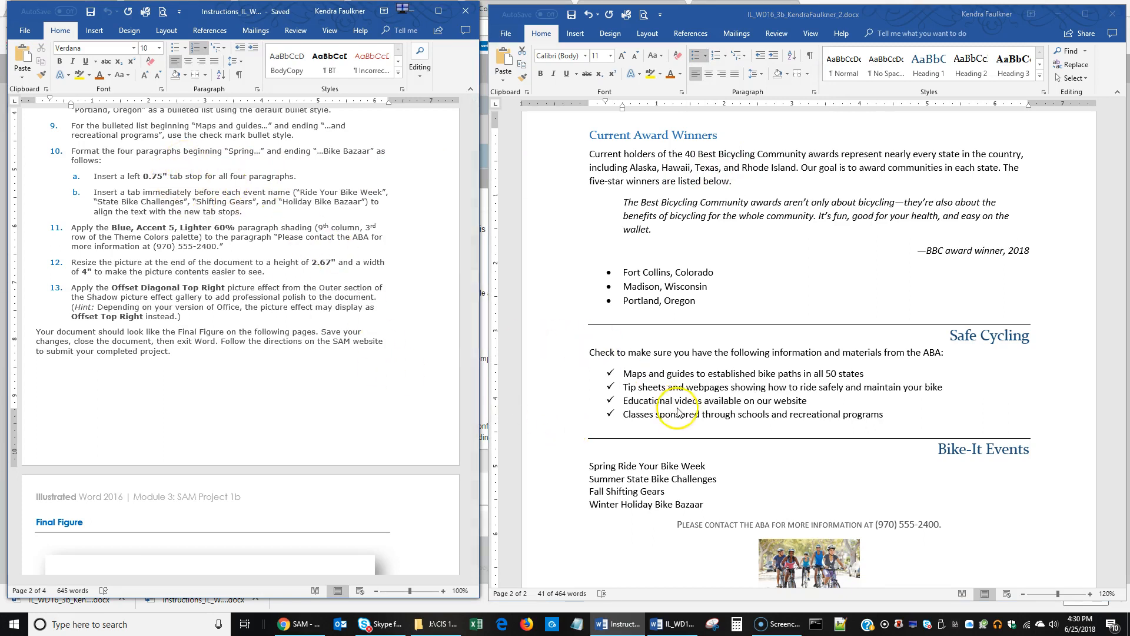
scroll(678, 411, "down", 1)
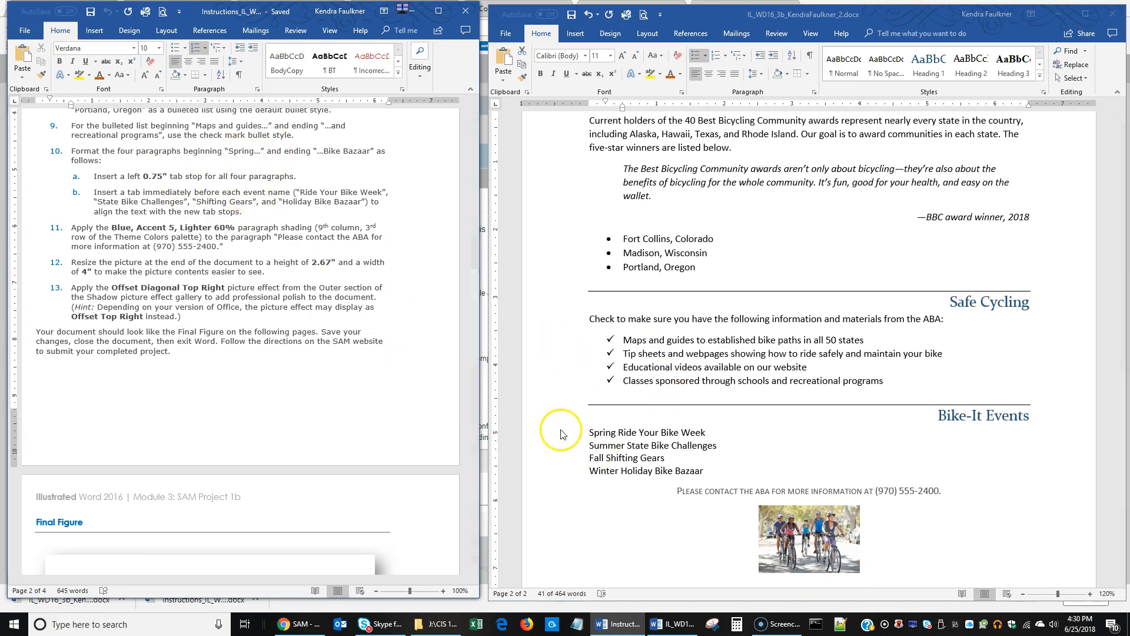
left_click(544, 441)
left_click_drag(540, 430, 540, 473)
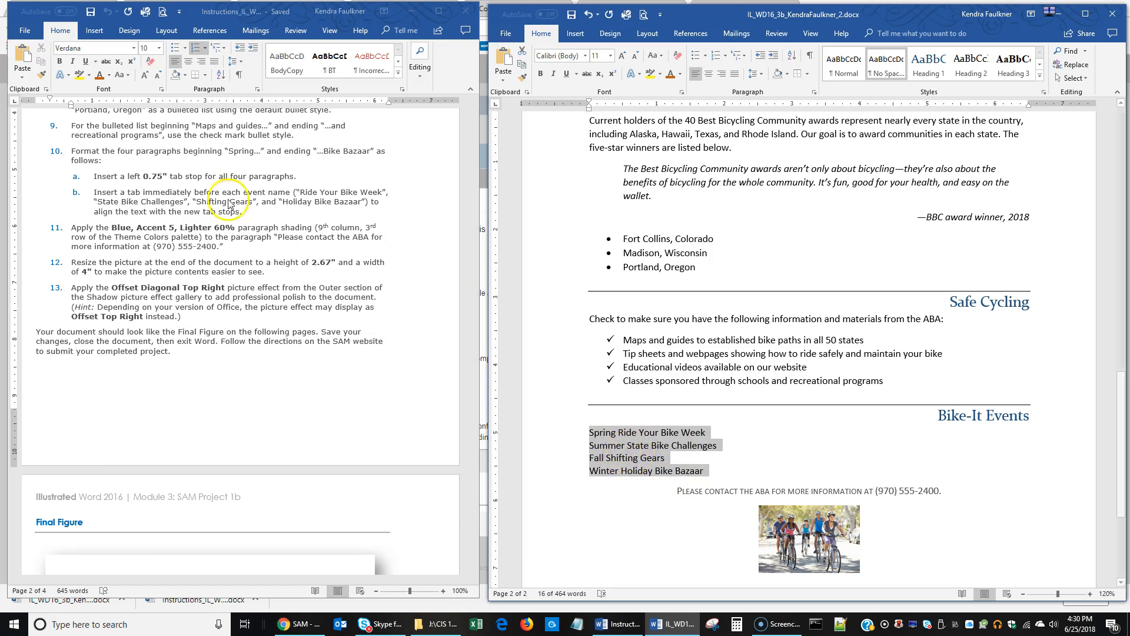
left_click(815, 93)
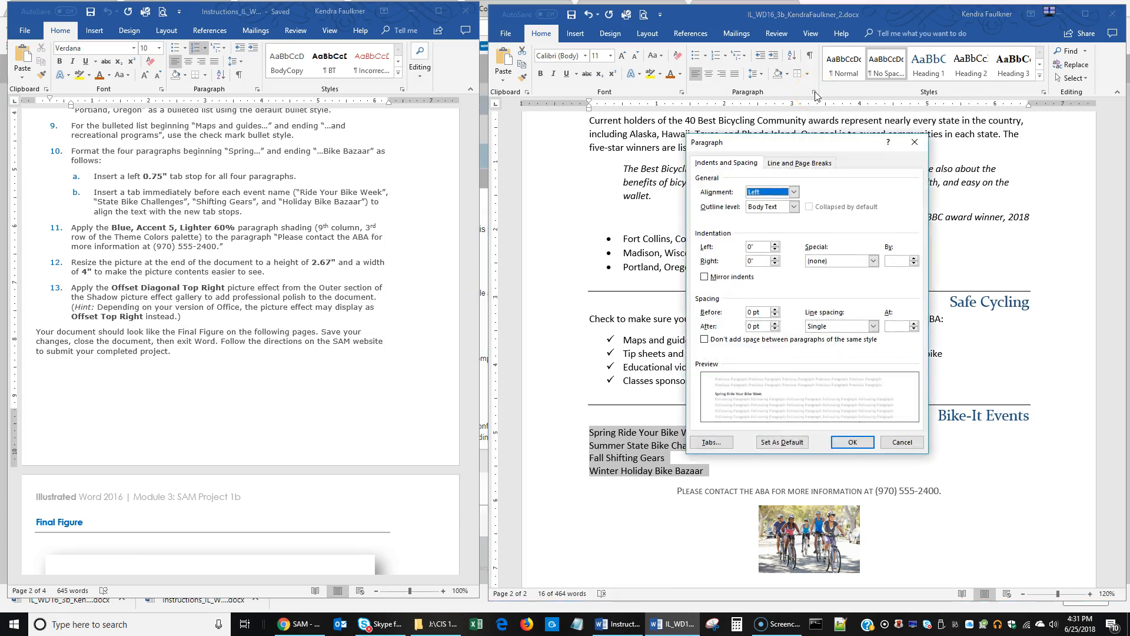
left_click(711, 445)
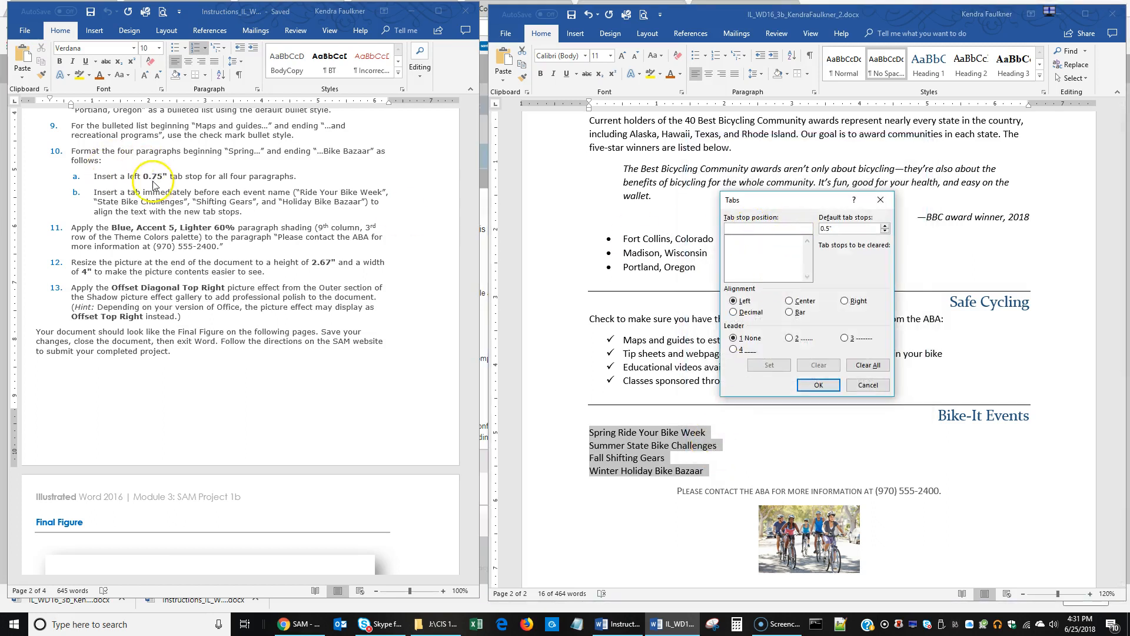
type("0.75")
left_click(819, 386)
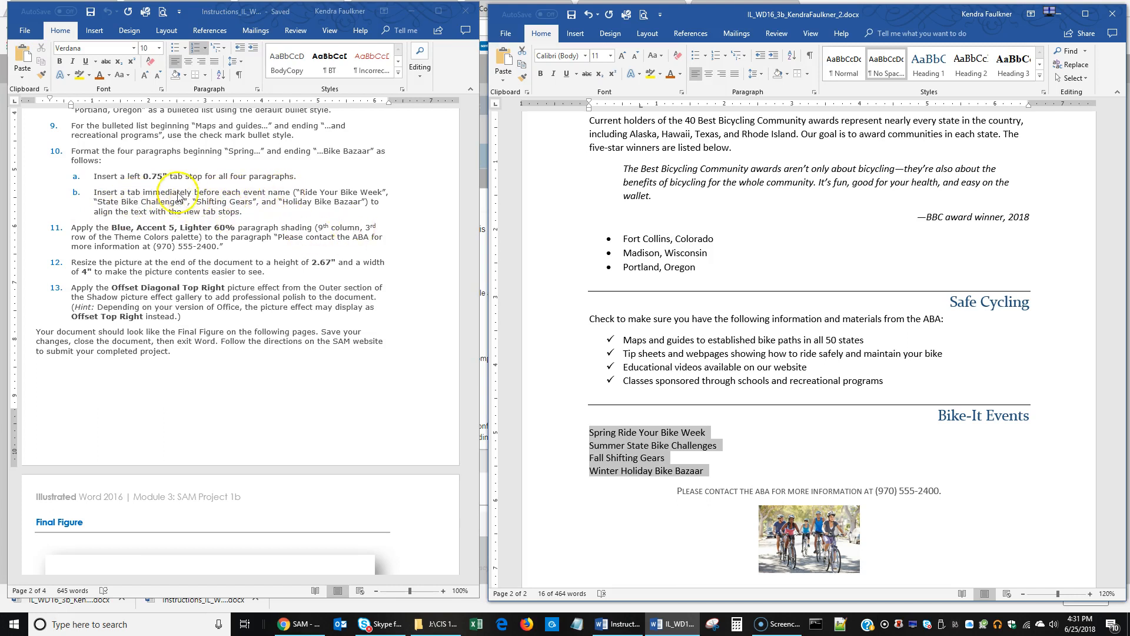
Step: Insert a tab before each of the four event names following Spring, Summer, Fall and Winter, and save the document
left_click(620, 434)
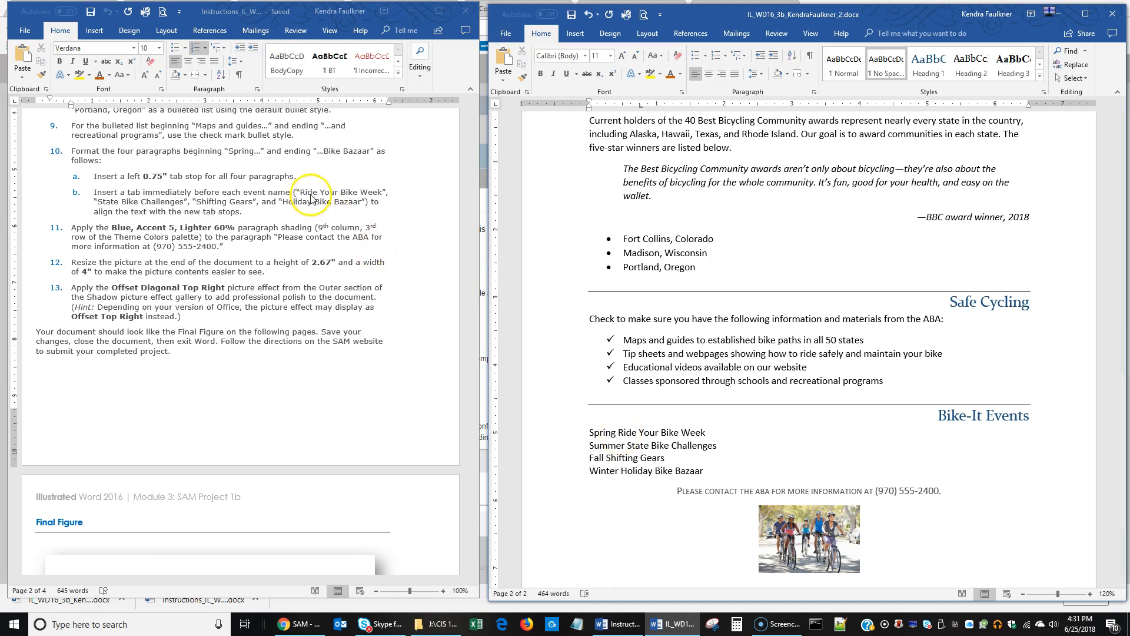
key("Tab")
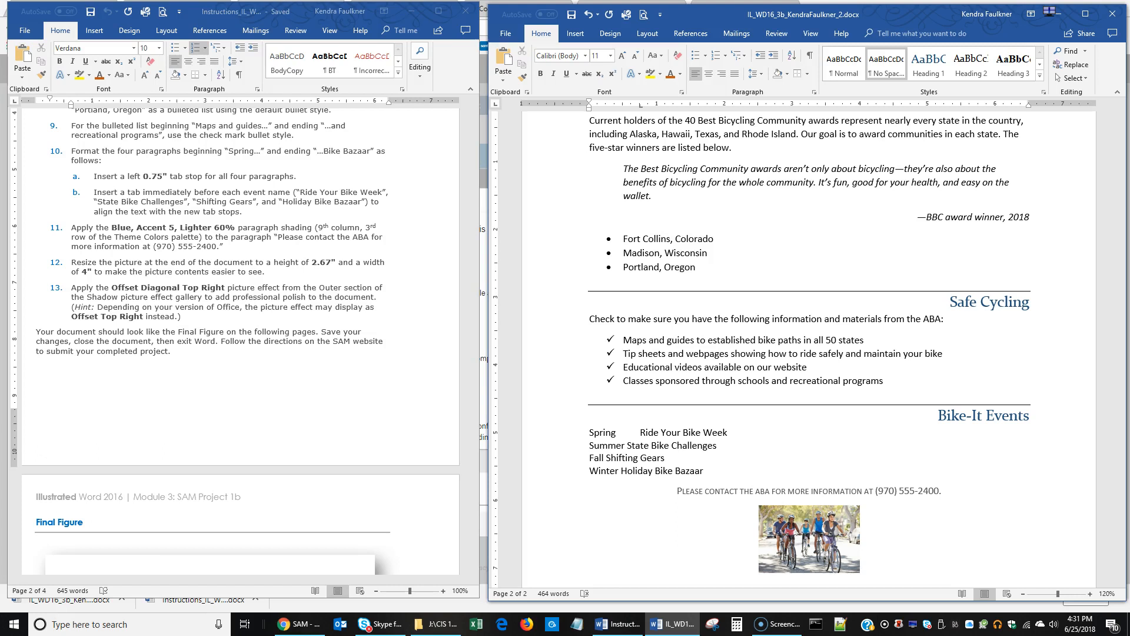
left_click(628, 444)
key("Tab")
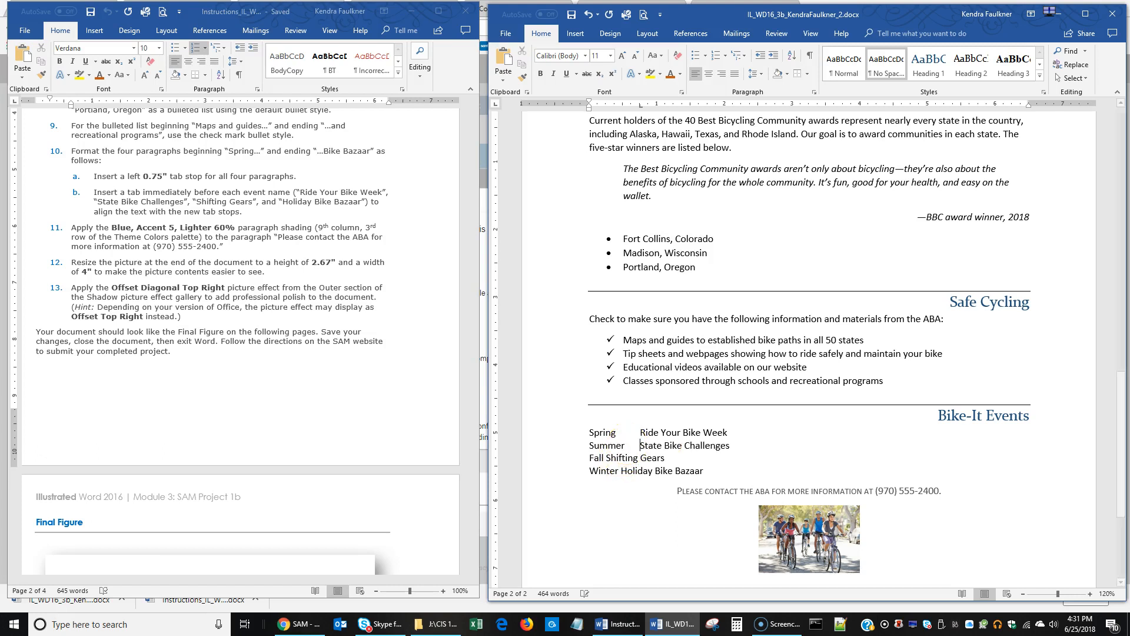
left_click(608, 459)
key("Tab")
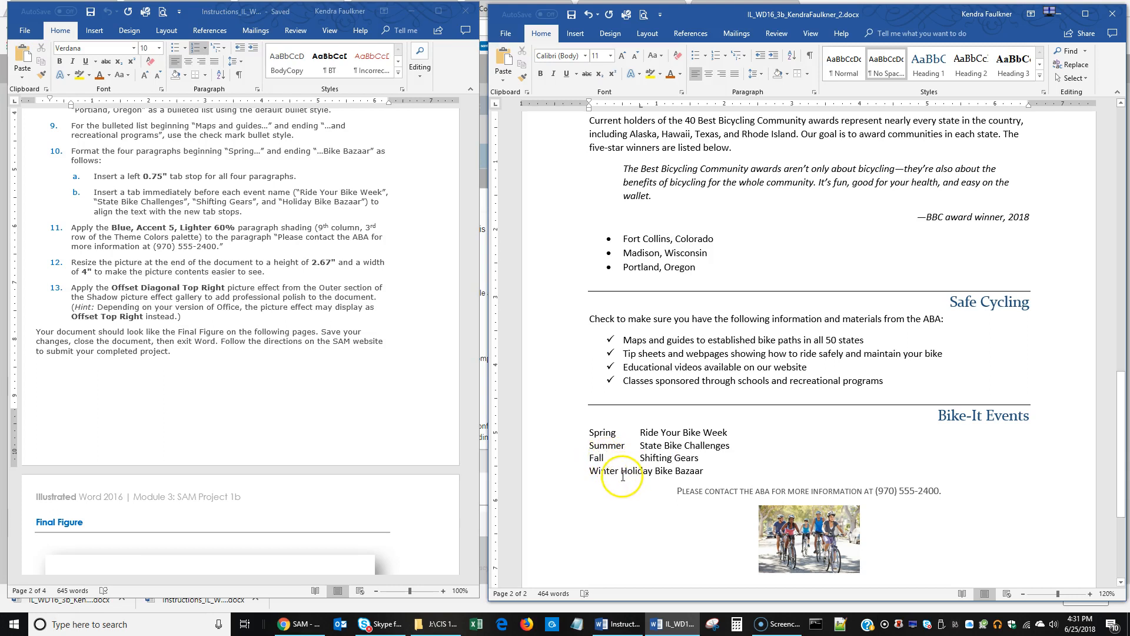
left_click(622, 471)
key("Tab")
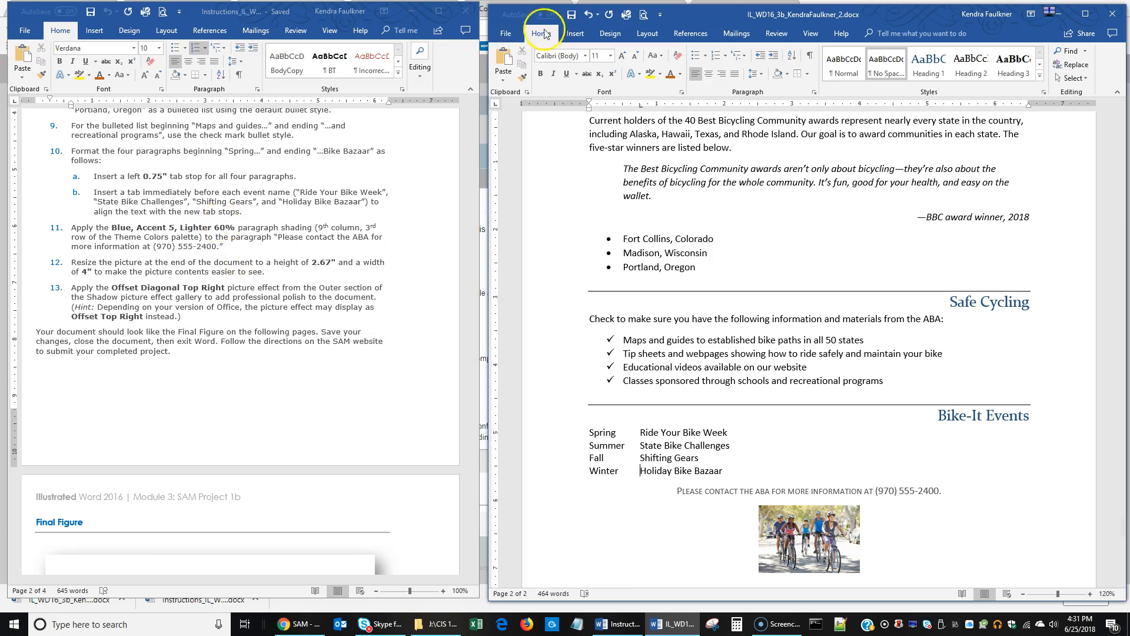
left_click(570, 15)
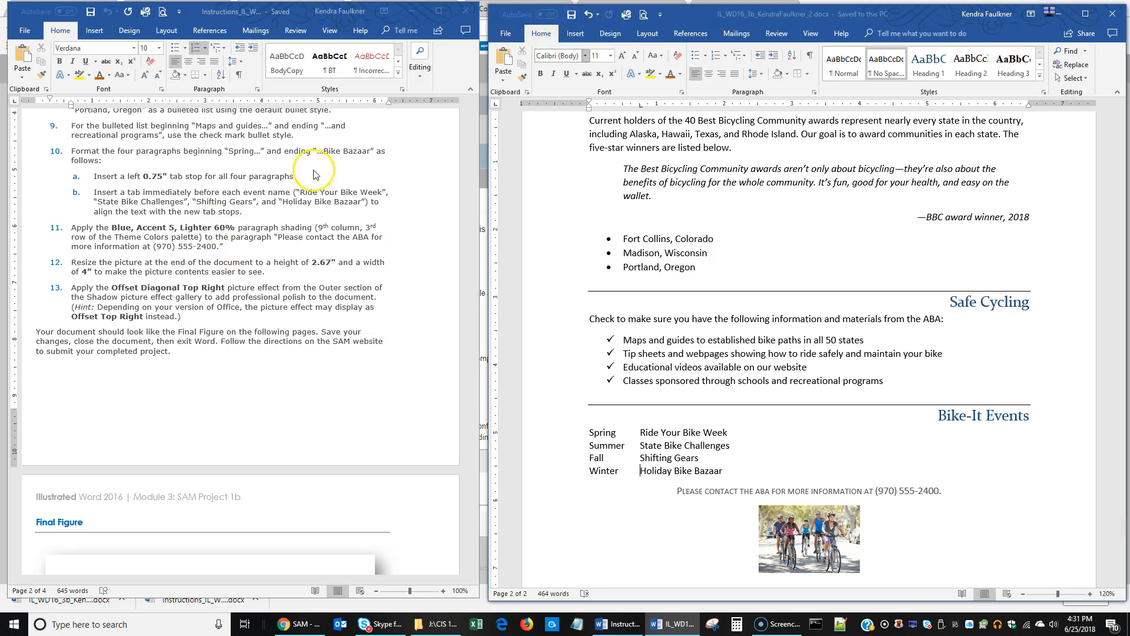
Step: Apply Blue, Accent 5, Lighter 60% paragraph shading to the "Please contact the ABA for more information" paragraph
scroll(155, 176, "down", 2)
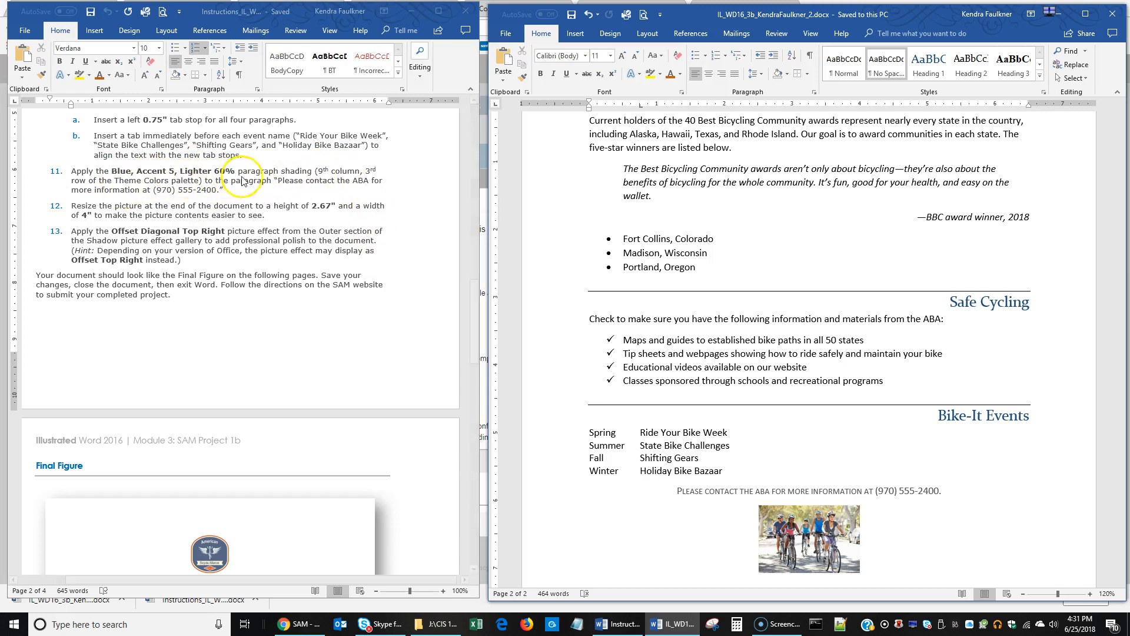
scroll(743, 414, "down", 1)
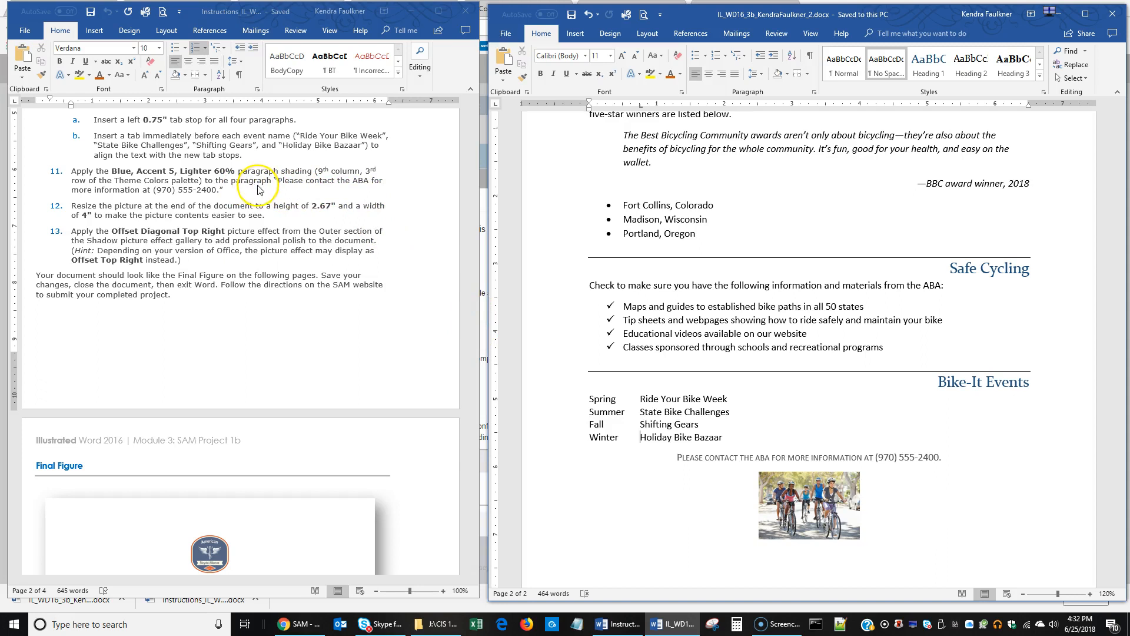
left_click_drag(677, 458, 943, 457)
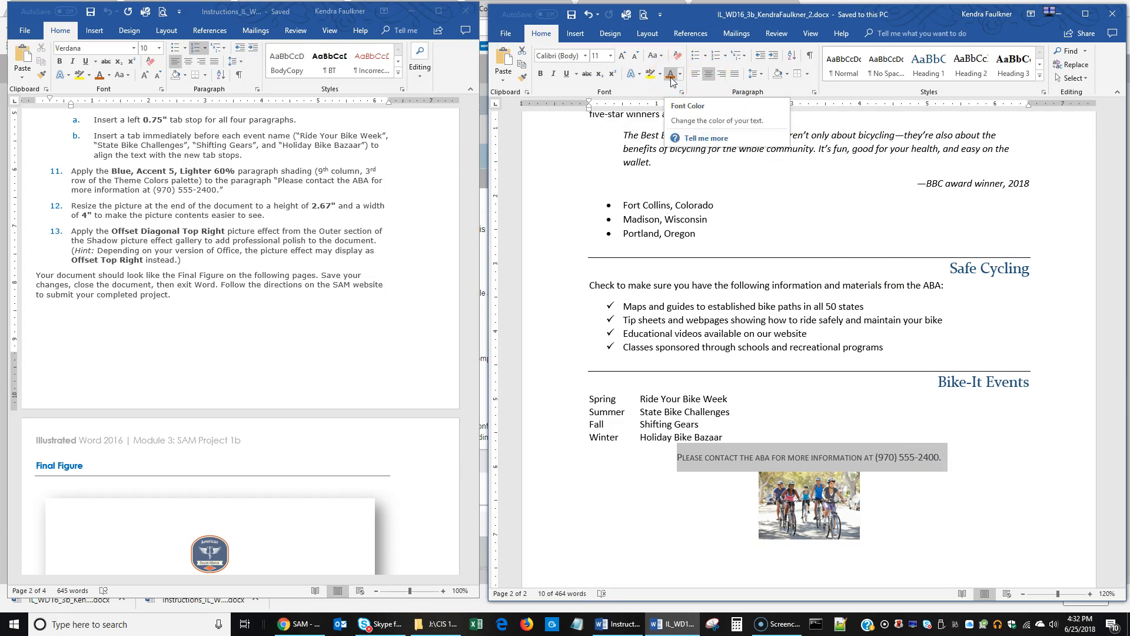
left_click(268, 183)
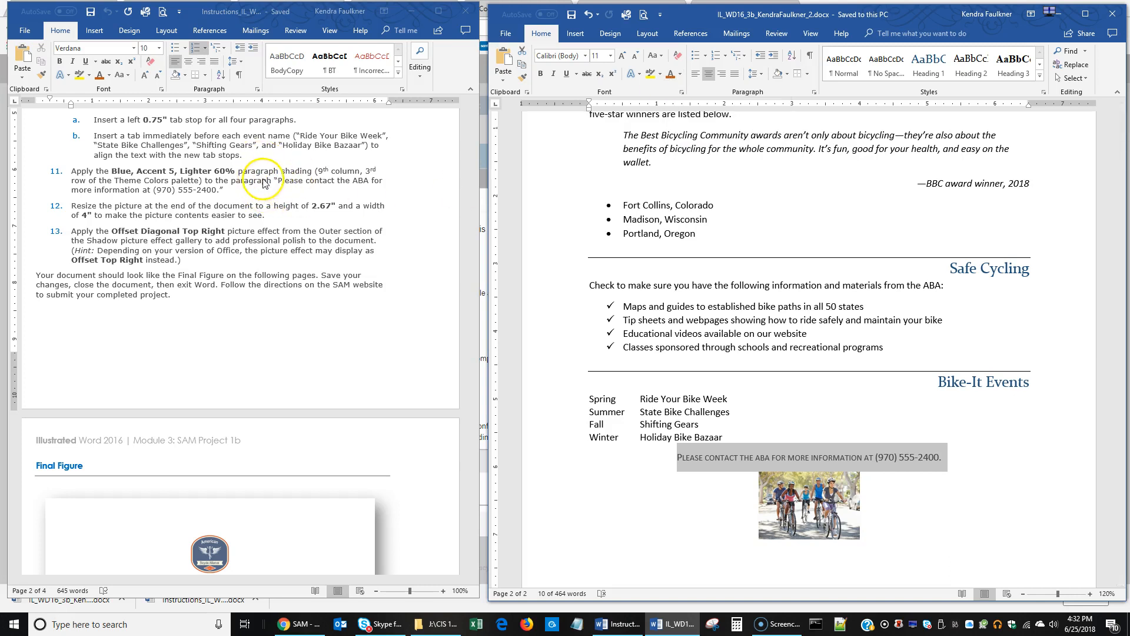
left_click(788, 75)
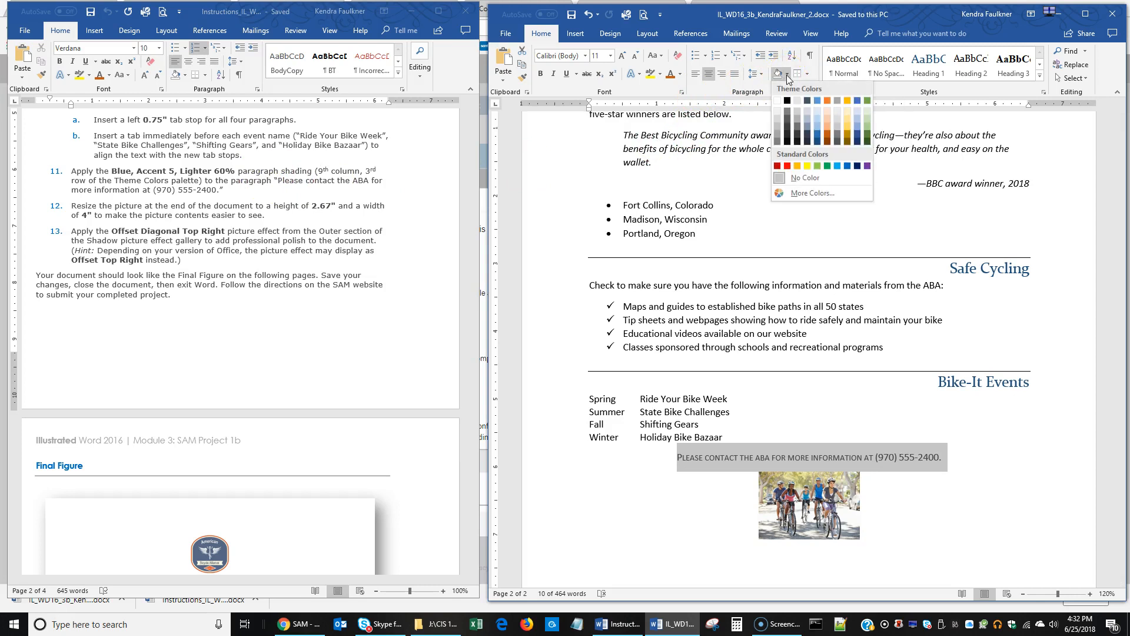
left_click(857, 120)
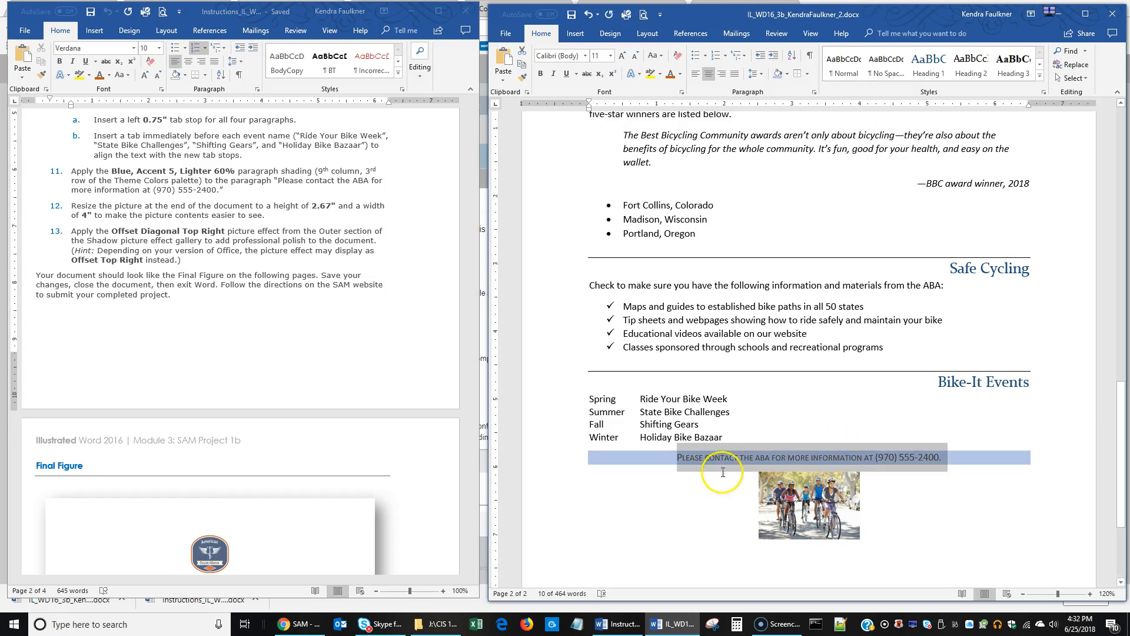
left_click(644, 458)
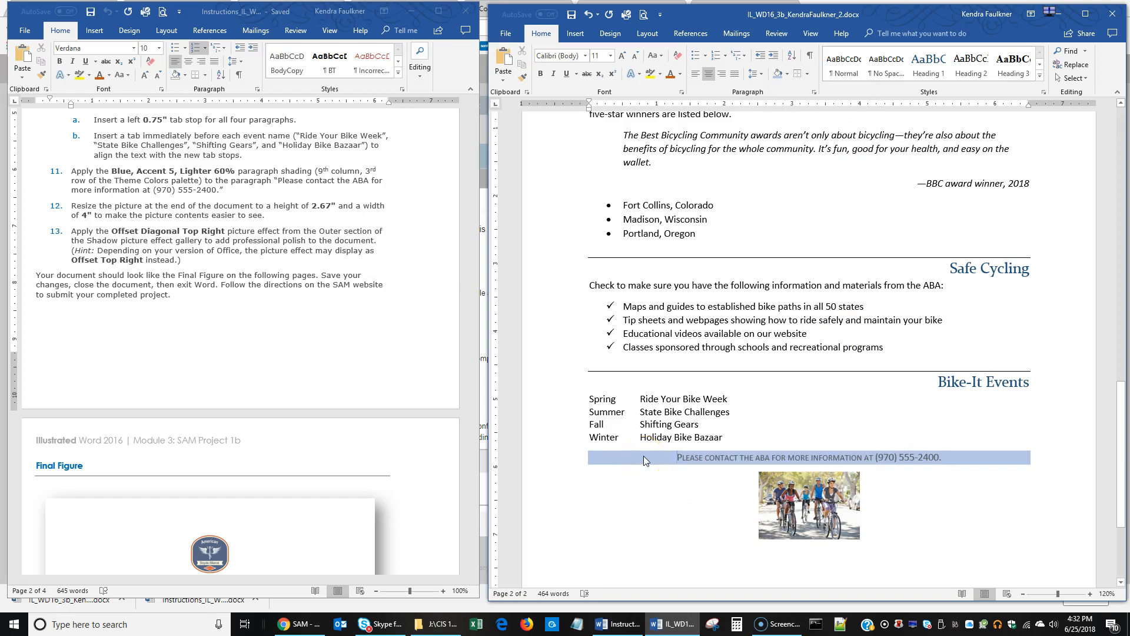
Step: Resize the cyclists picture at the end of the document to a height of 2.67" and a width of 4"
left_click(162, 209)
left_click(808, 498)
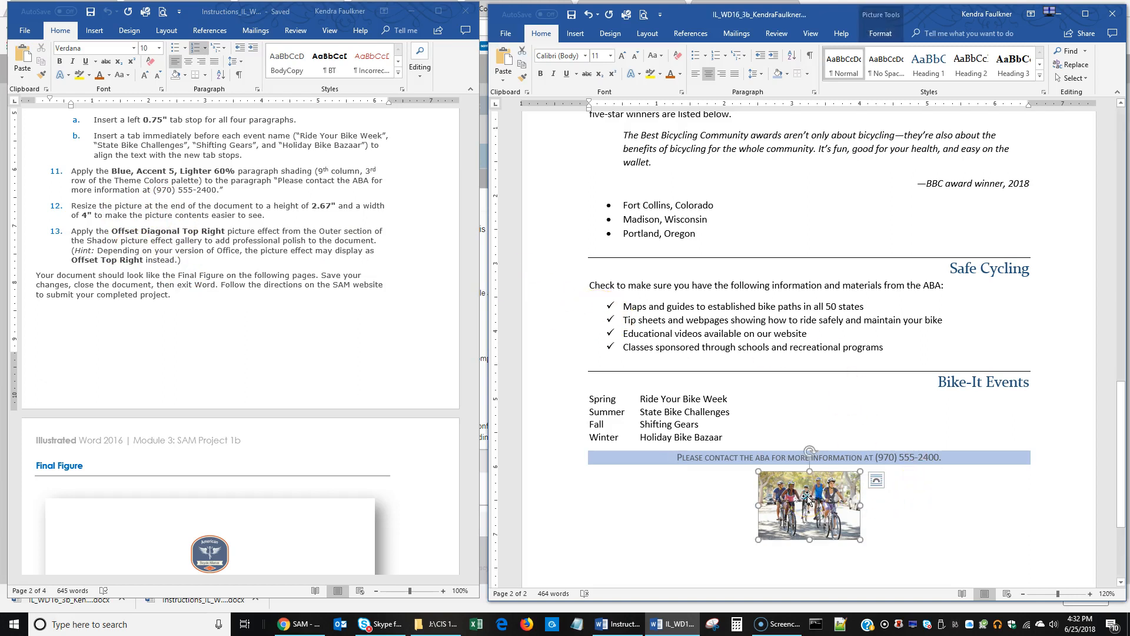
left_click(882, 35)
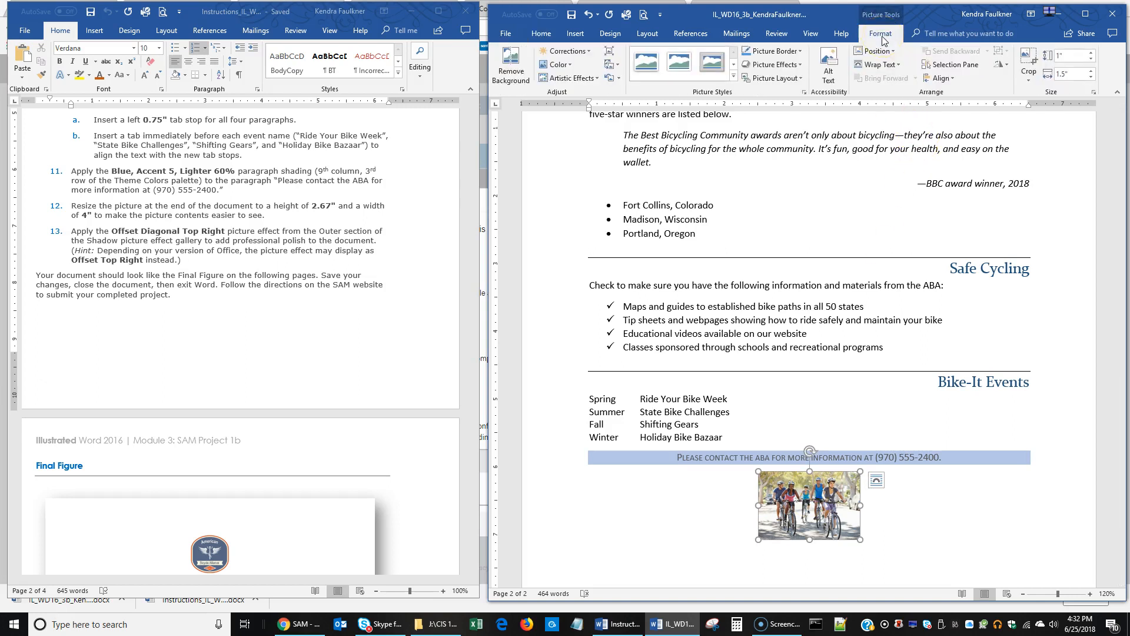
left_click(1072, 56)
double_click(1073, 56)
double_click(1073, 73)
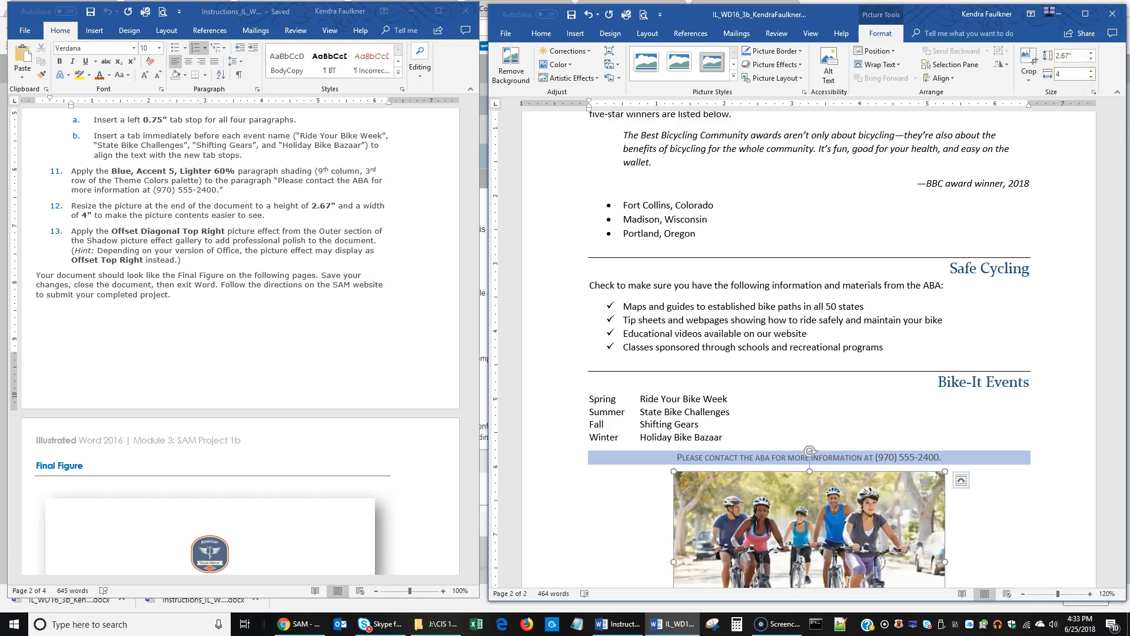
key("Return")
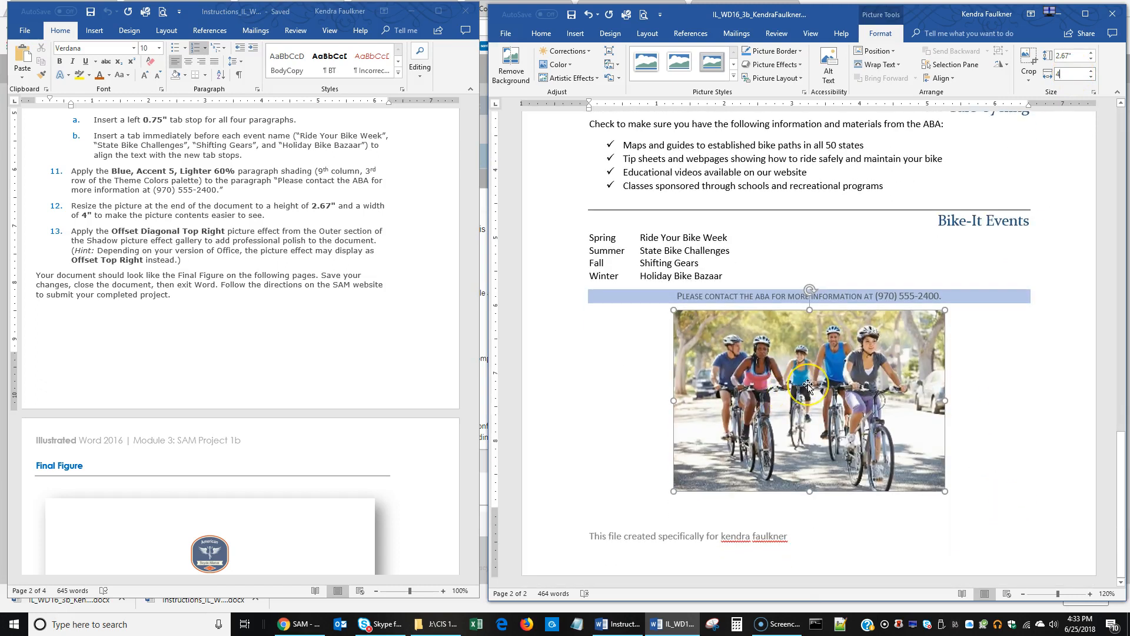
Step: Apply the Offset: Top Right outer shadow effect to the cyclists picture and deselect it
left_click(885, 39)
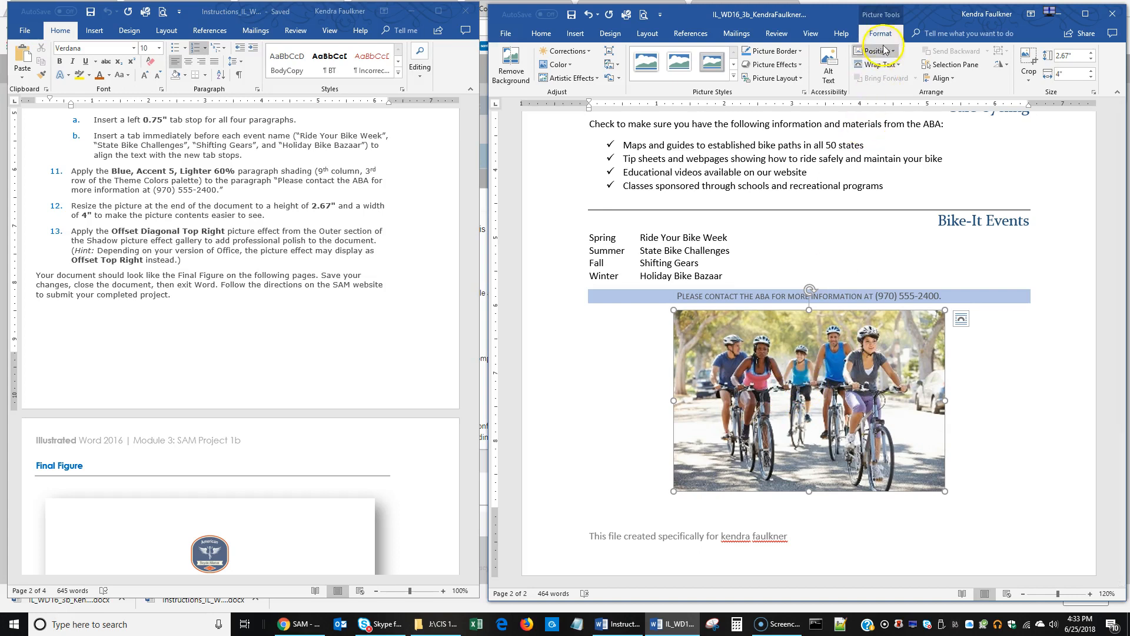
left_click(776, 65)
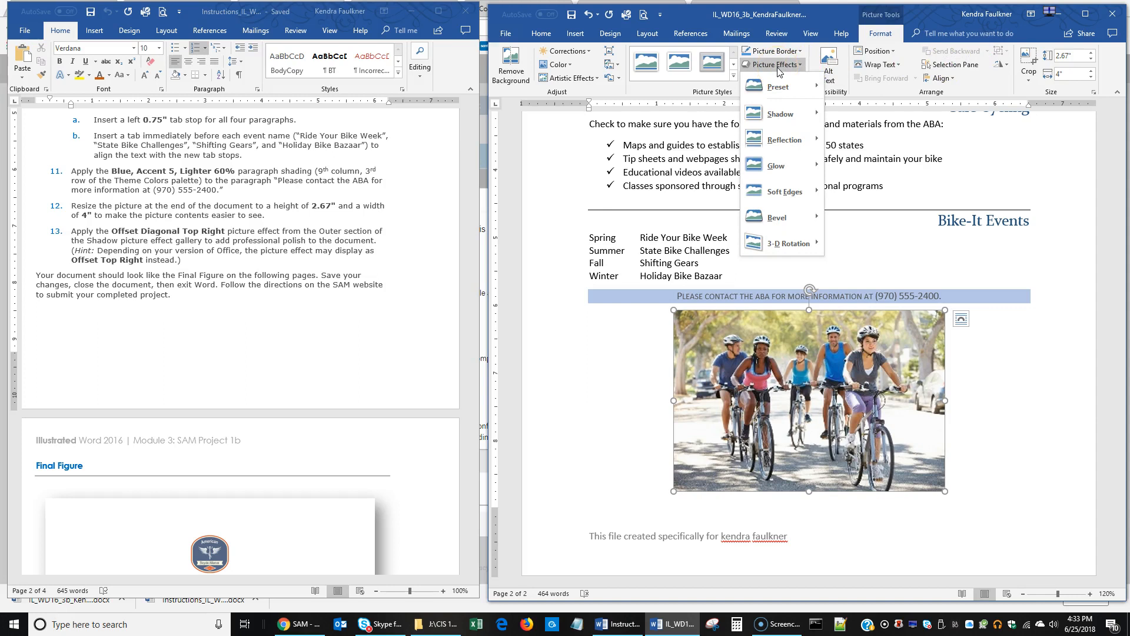
left_click(799, 117)
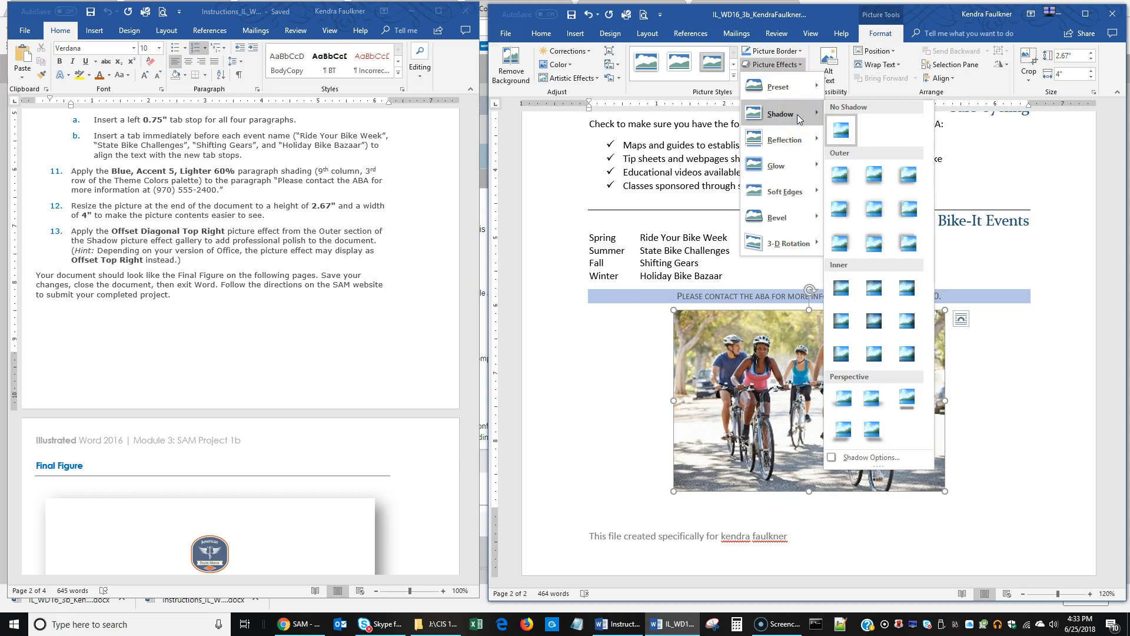
left_click(784, 119)
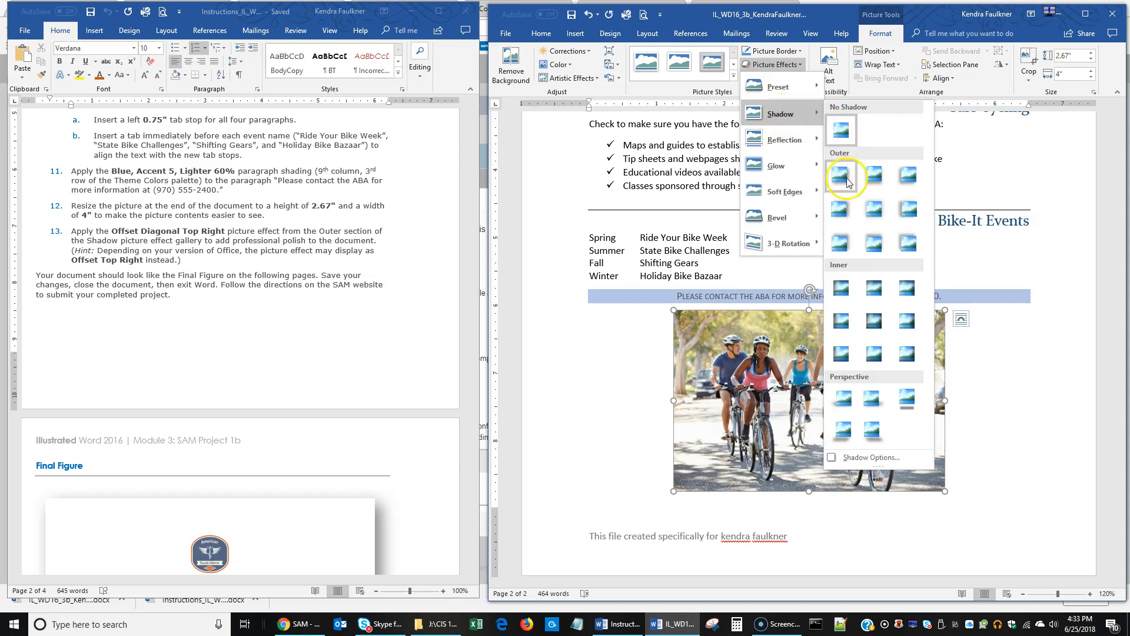
left_click(841, 251)
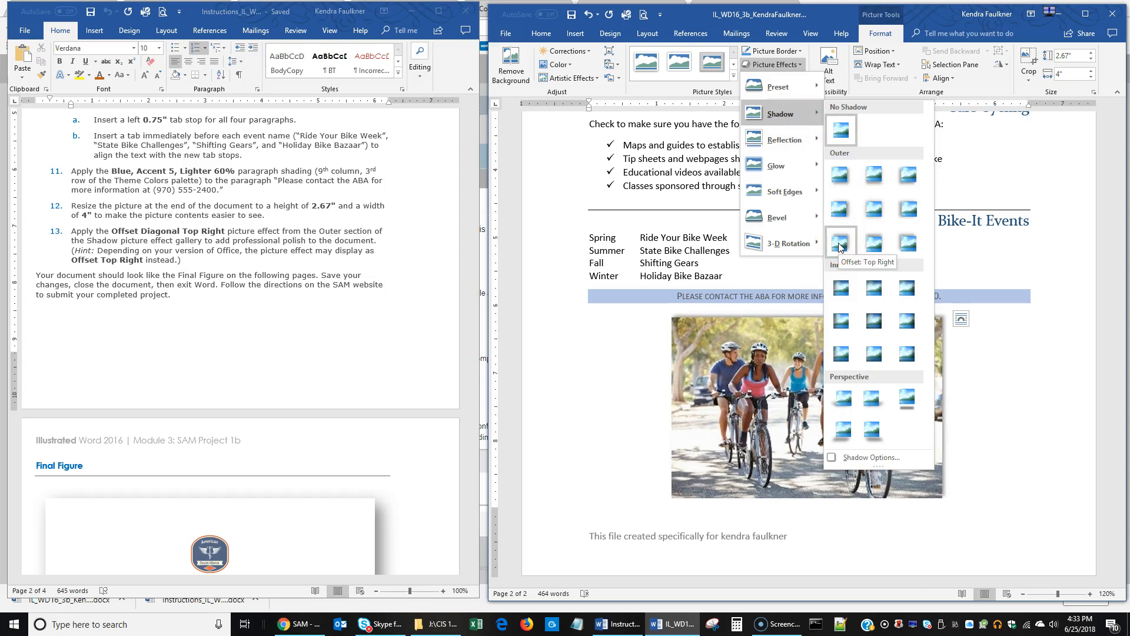
left_click(846, 248)
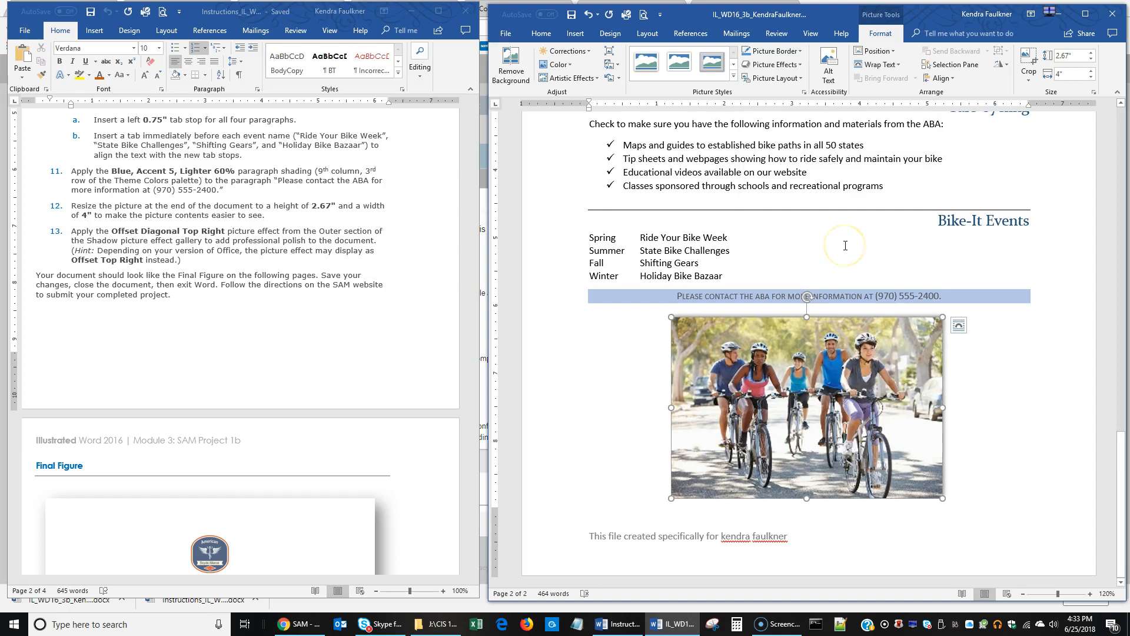
left_click(735, 235)
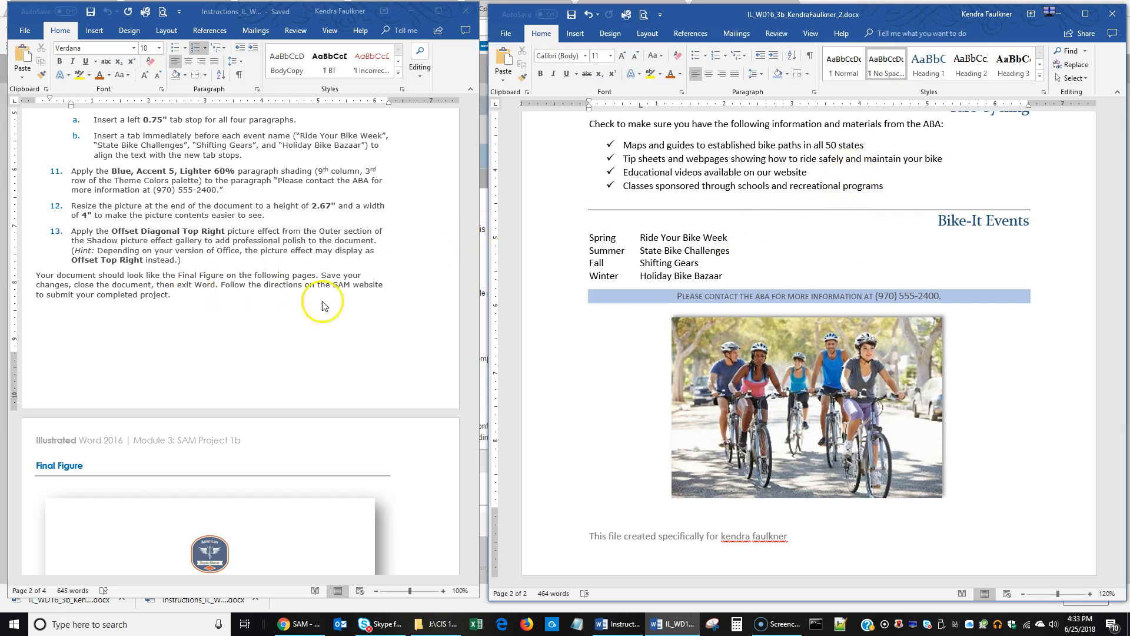
Step: Compare the finished document with the Final Figure pages at the end of the instructions
left_click(379, 260)
scroll(300, 286, "down", 5)
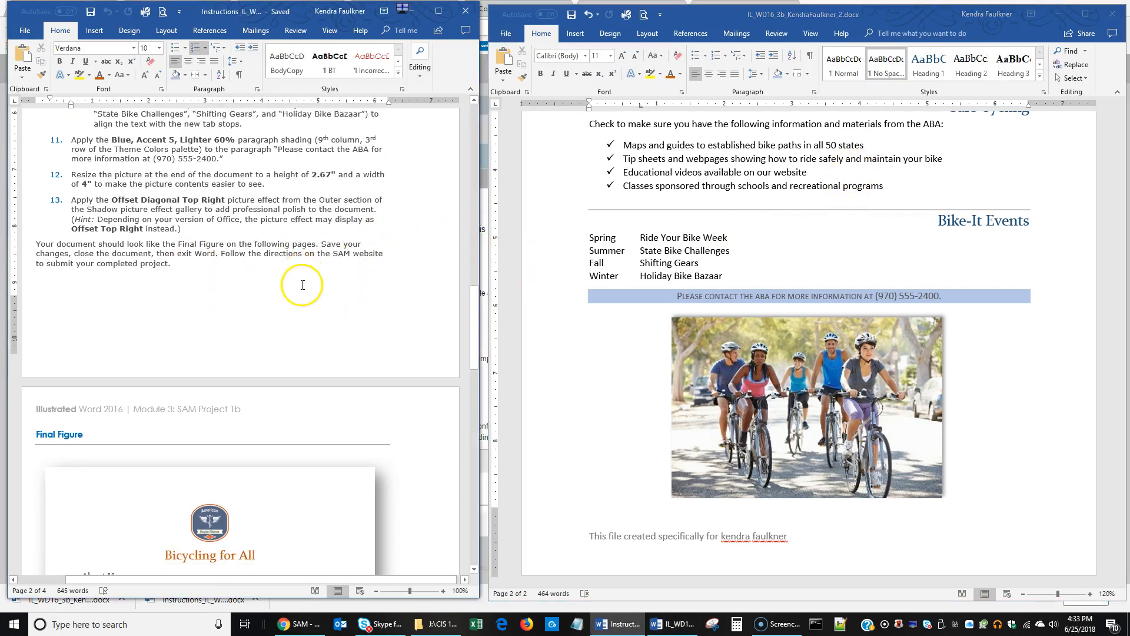
scroll(301, 288, "down", 3)
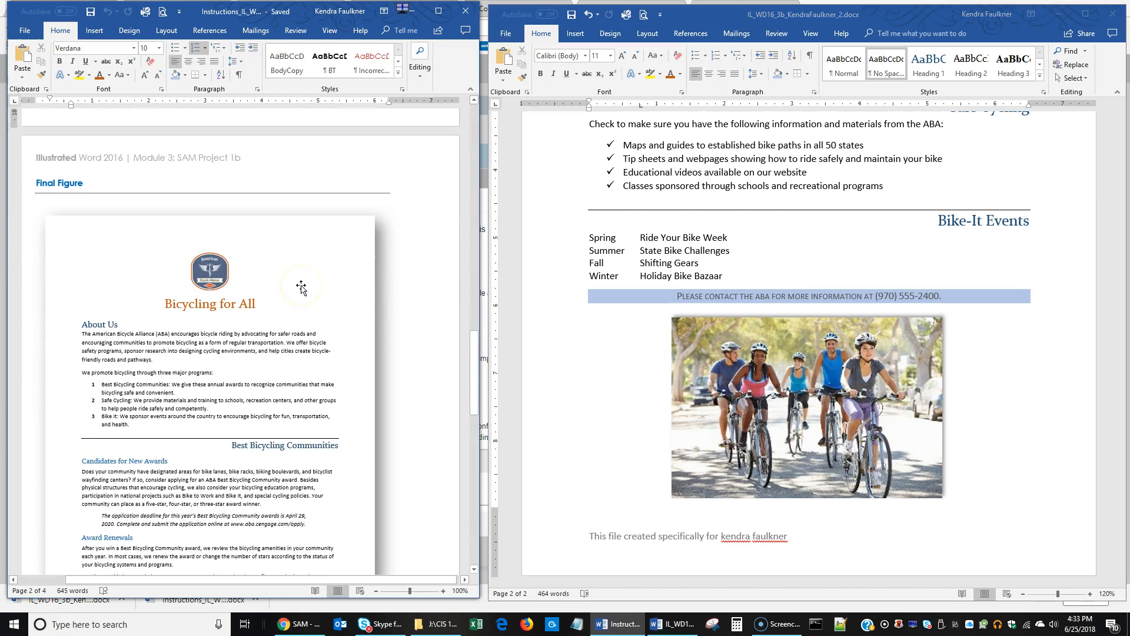
scroll(301, 287, "down", 10)
scroll(301, 286, "down", 12)
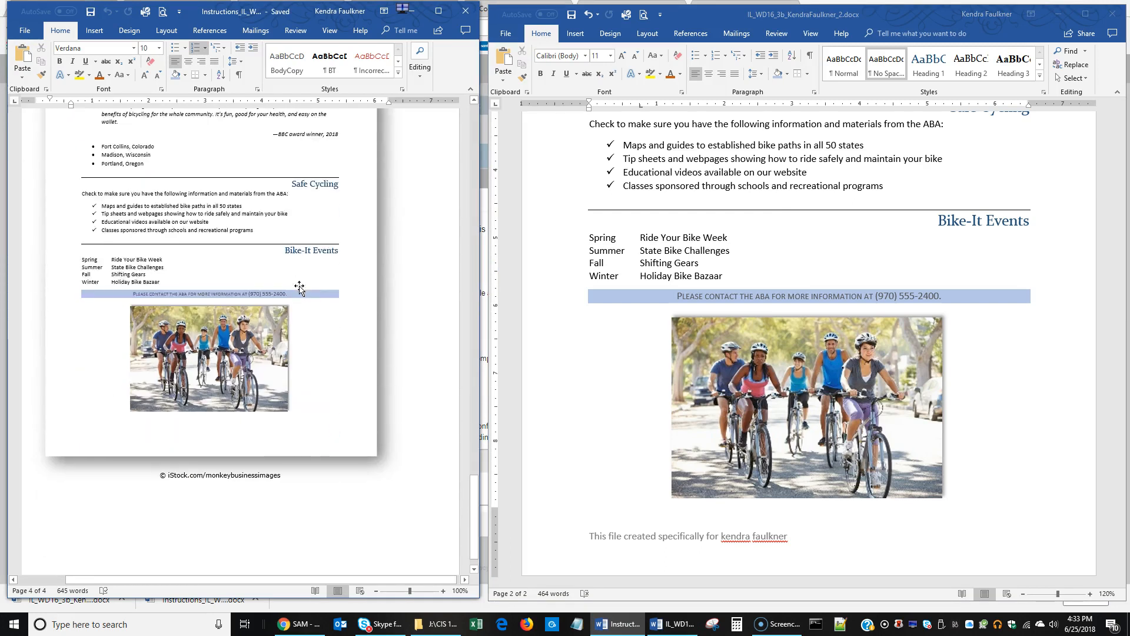
Step: Close the instructions document, and save and close the completed project document
left_click(466, 13)
left_click(1112, 18)
left_click(571, 14)
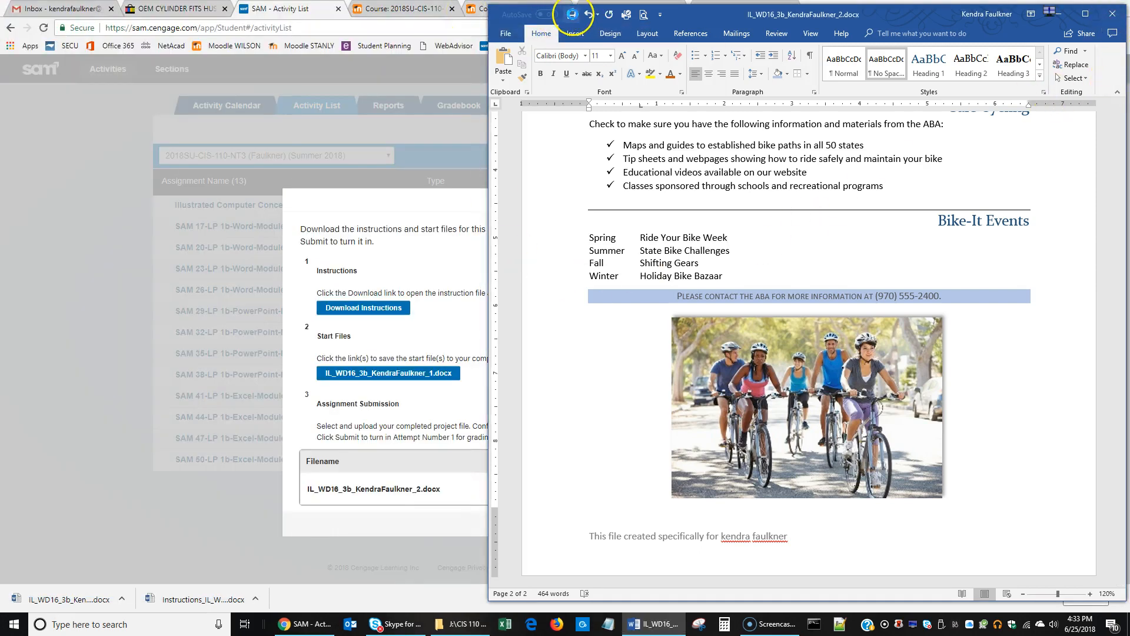
left_click(1112, 18)
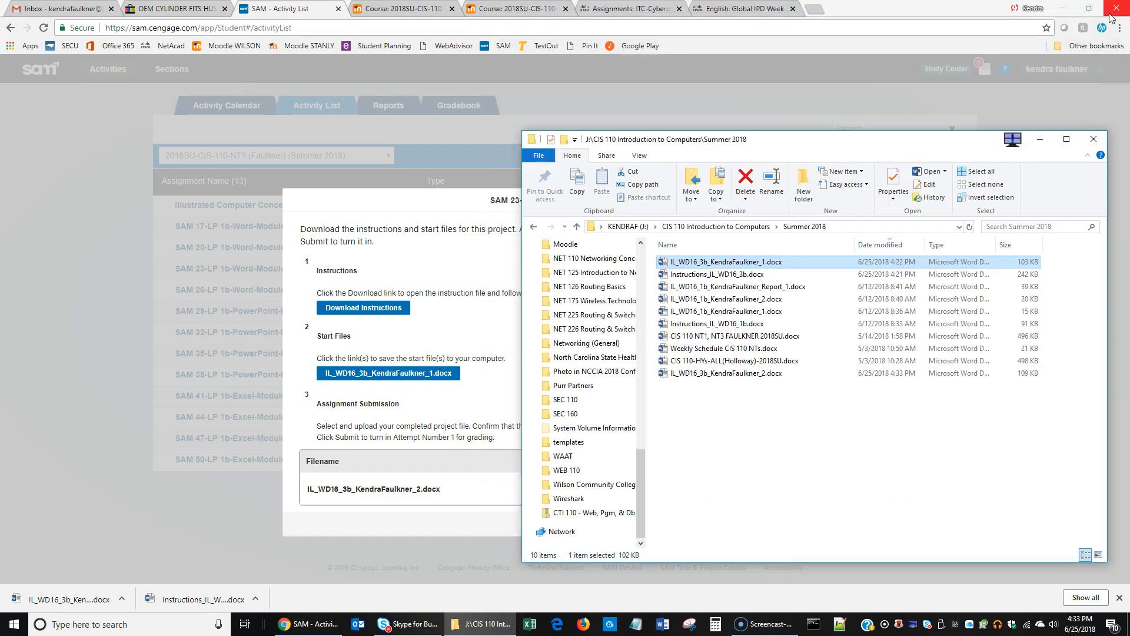
Step: Switch to SAM in Chrome and browse for the submission file in the J: drive's CIS 110 Introduction to Computers > Summer 2018 folder
left_click(493, 403)
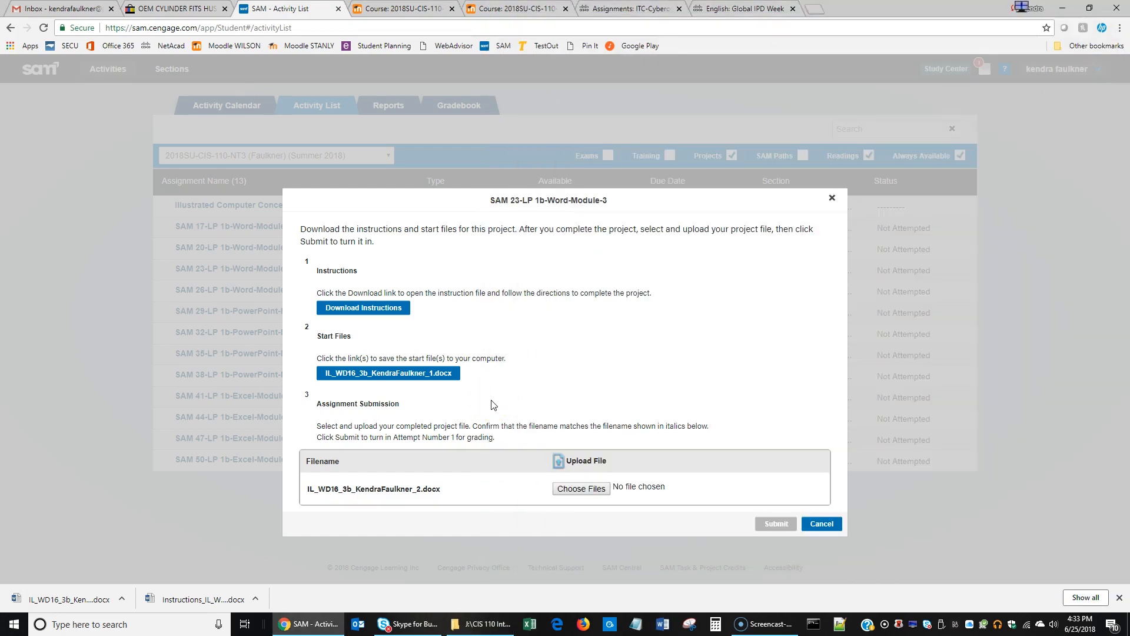
left_click(670, 449)
left_click(593, 492)
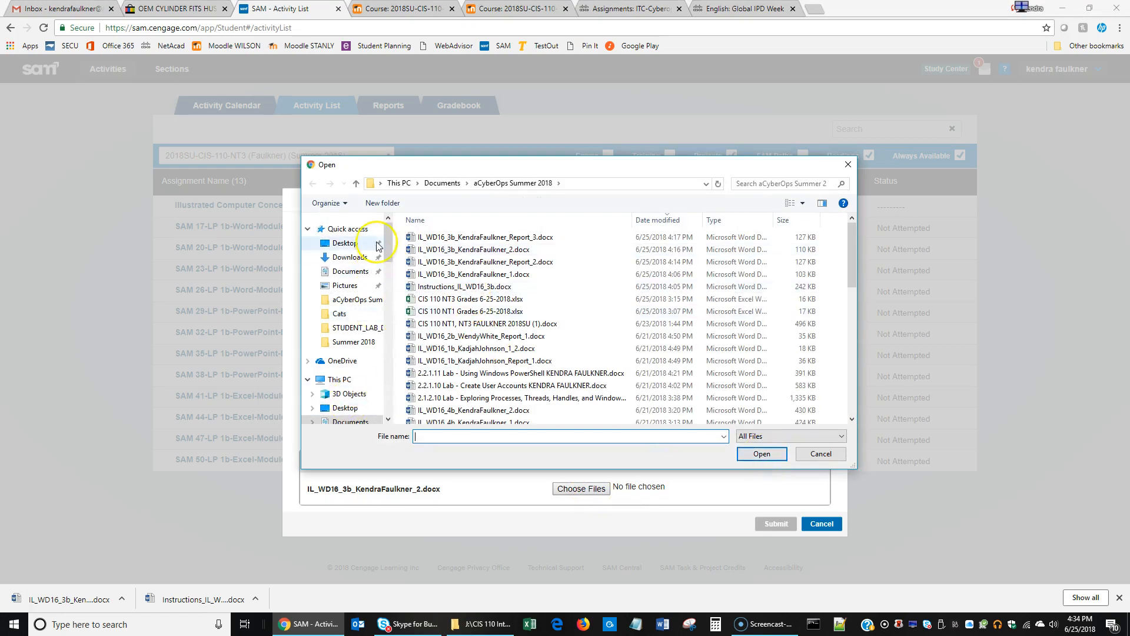
left_click_drag(388, 248, 398, 295)
scroll(390, 318, "down", 1)
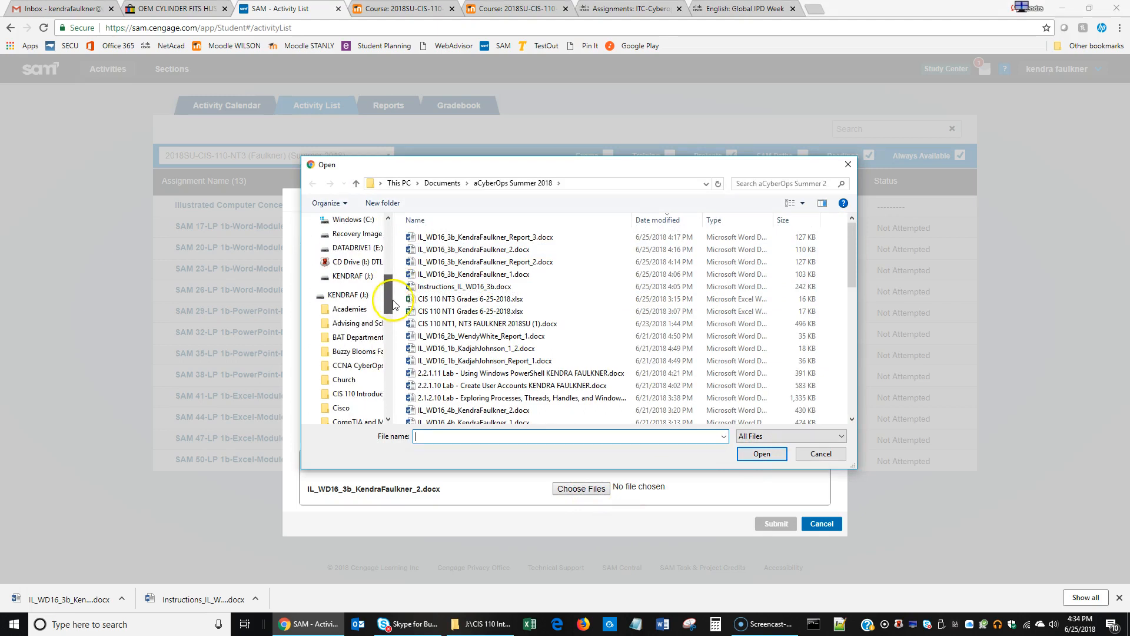
left_click(356, 393)
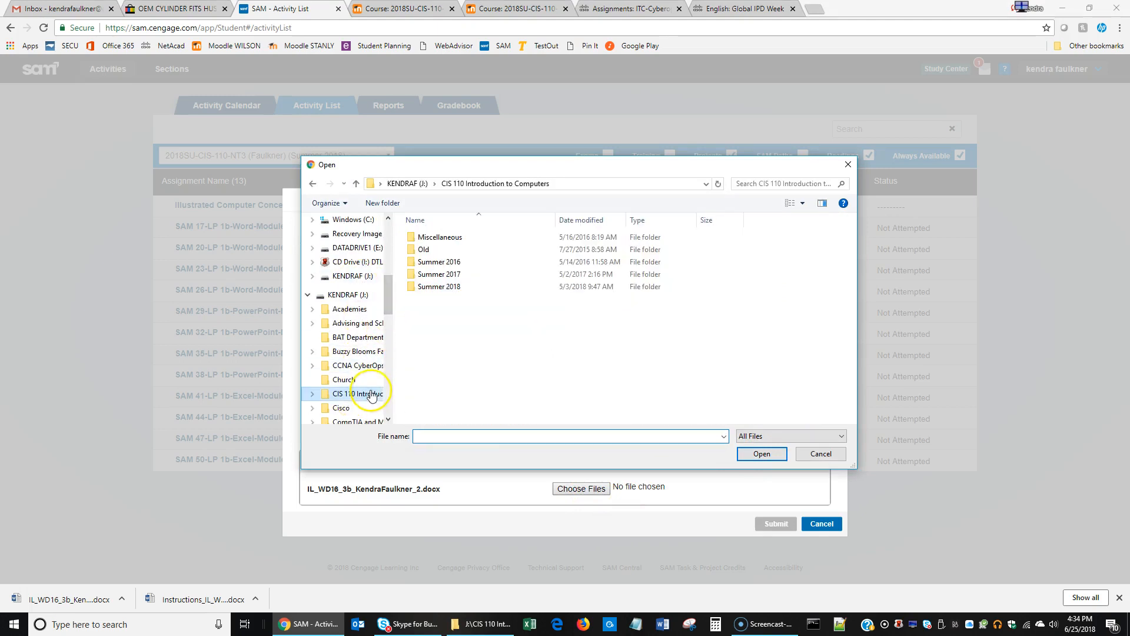
double_click(456, 287)
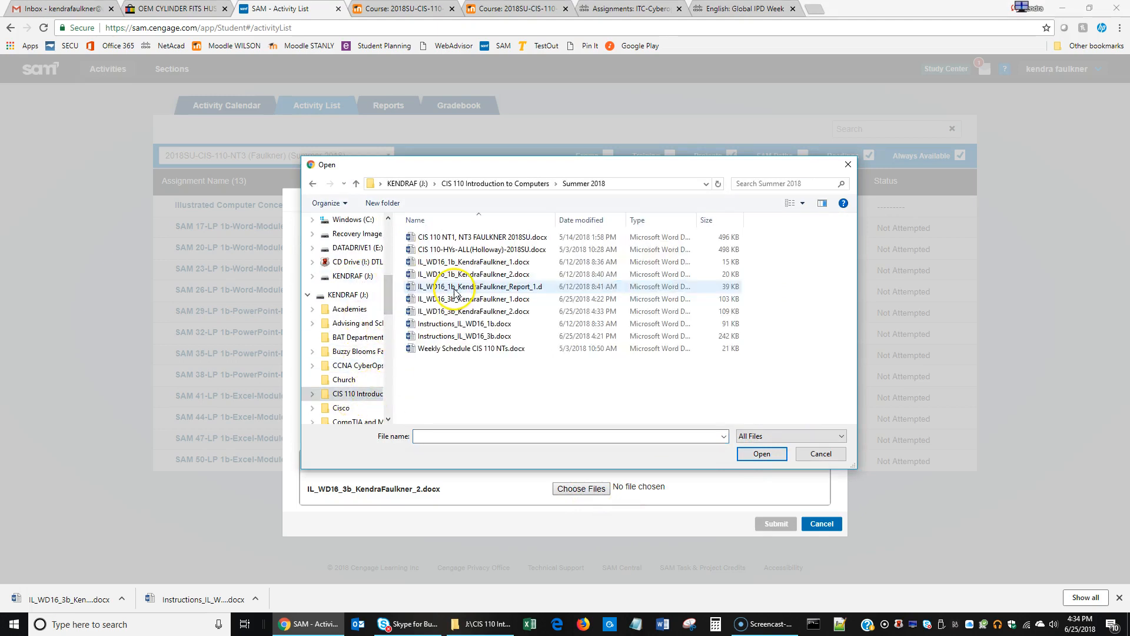
Step: Sort the files by date modified, choose the IL_WD16_3b project document ending in _2, and submit it for grading
left_click(582, 220)
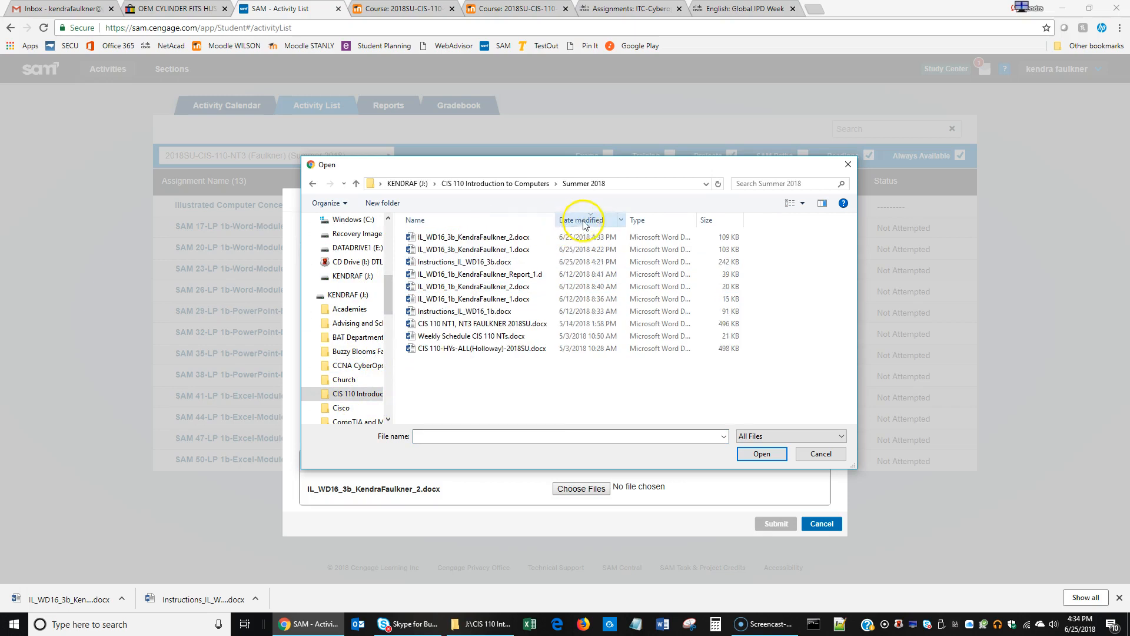
left_click(503, 238)
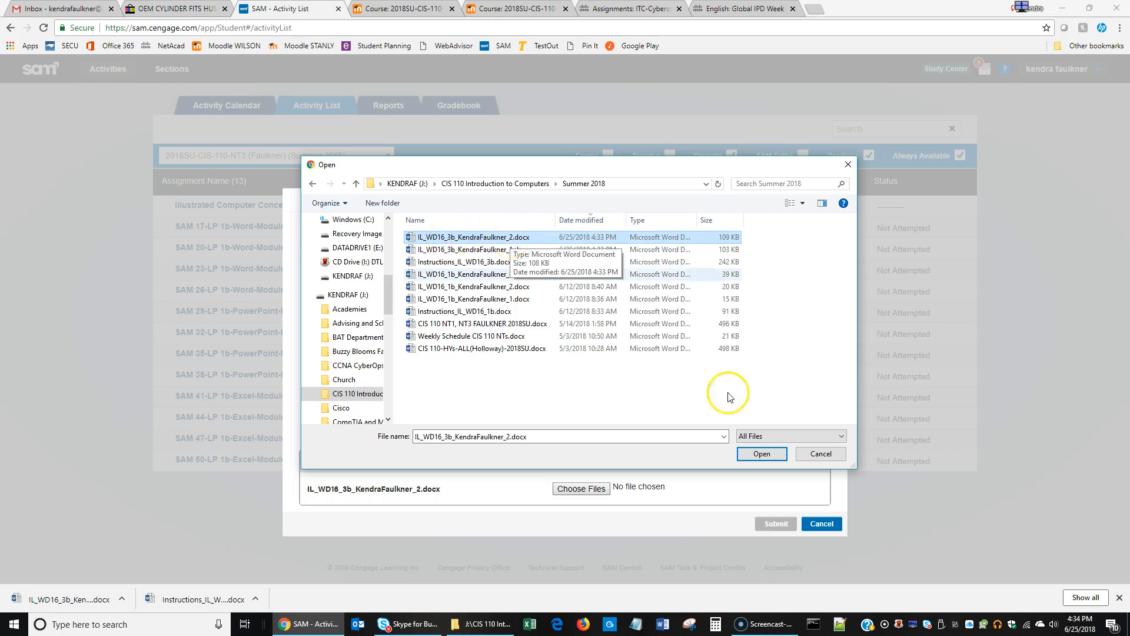
left_click(747, 455)
left_click(771, 523)
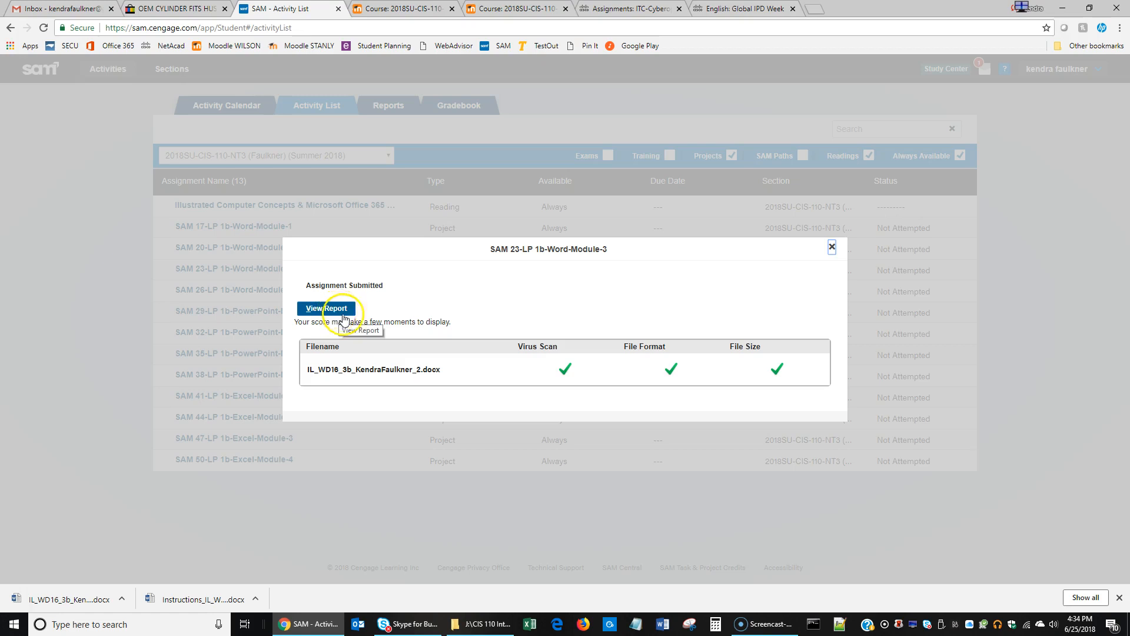
Step: Download the SAM 23-LP 1b-Word-Module-3 project report to the Summer 2018 folder and open it in Word
left_click(832, 247)
left_click(390, 110)
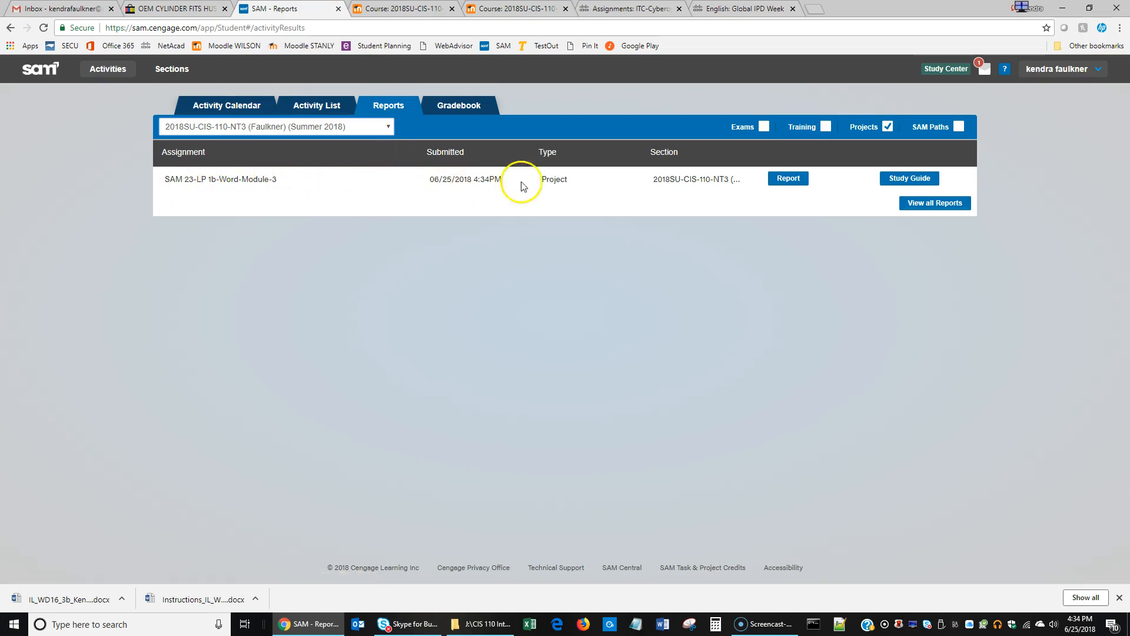
left_click(782, 181)
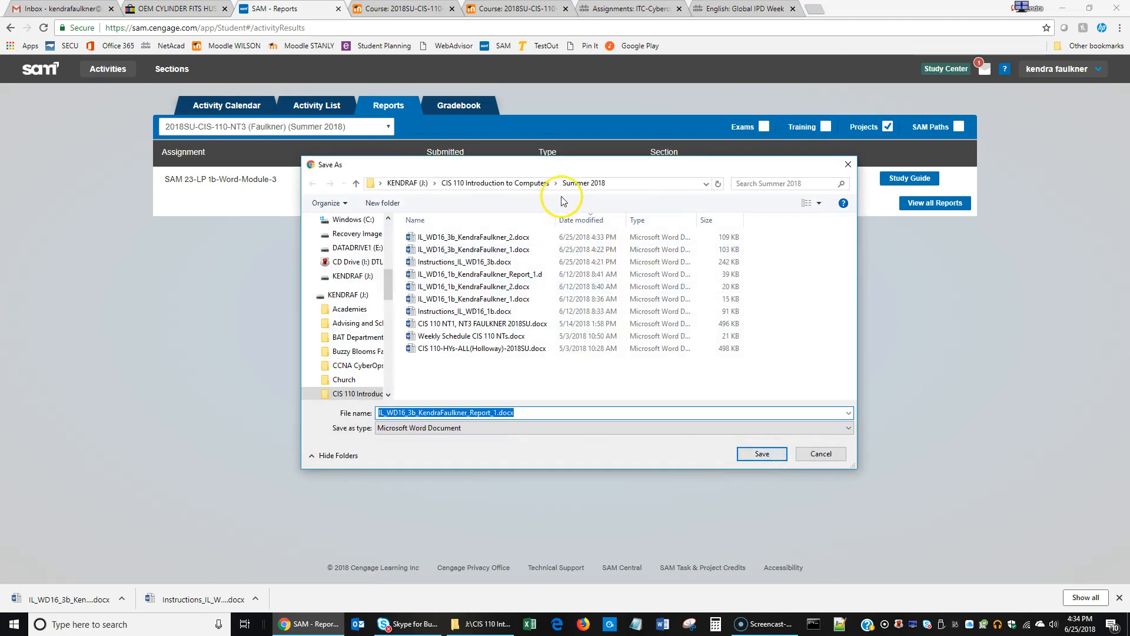
left_click(760, 454)
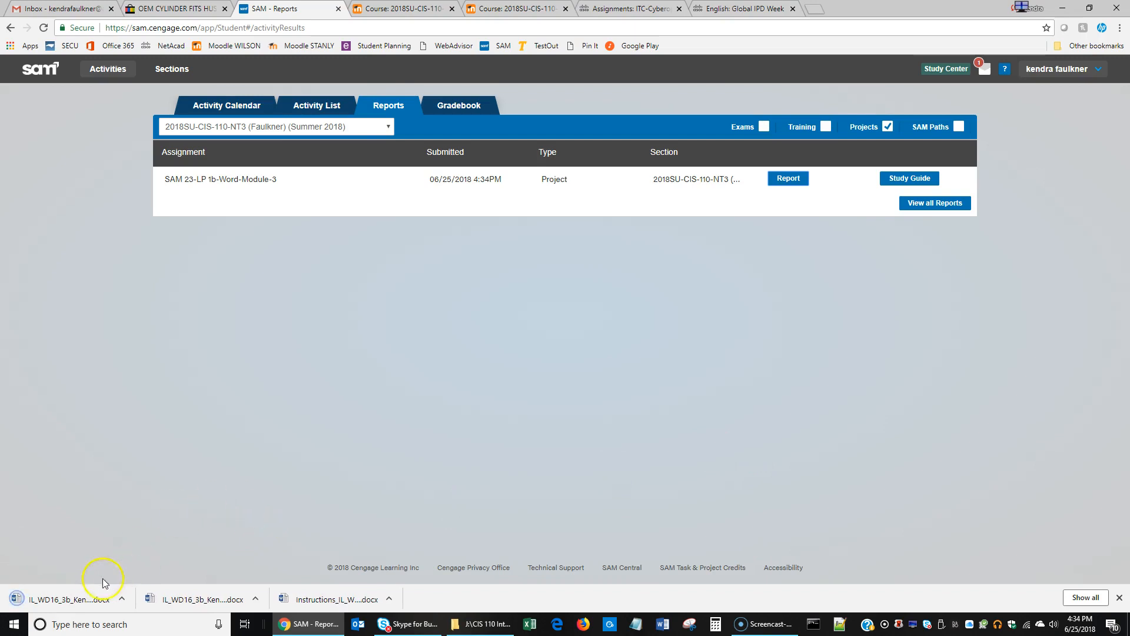
left_click(90, 600)
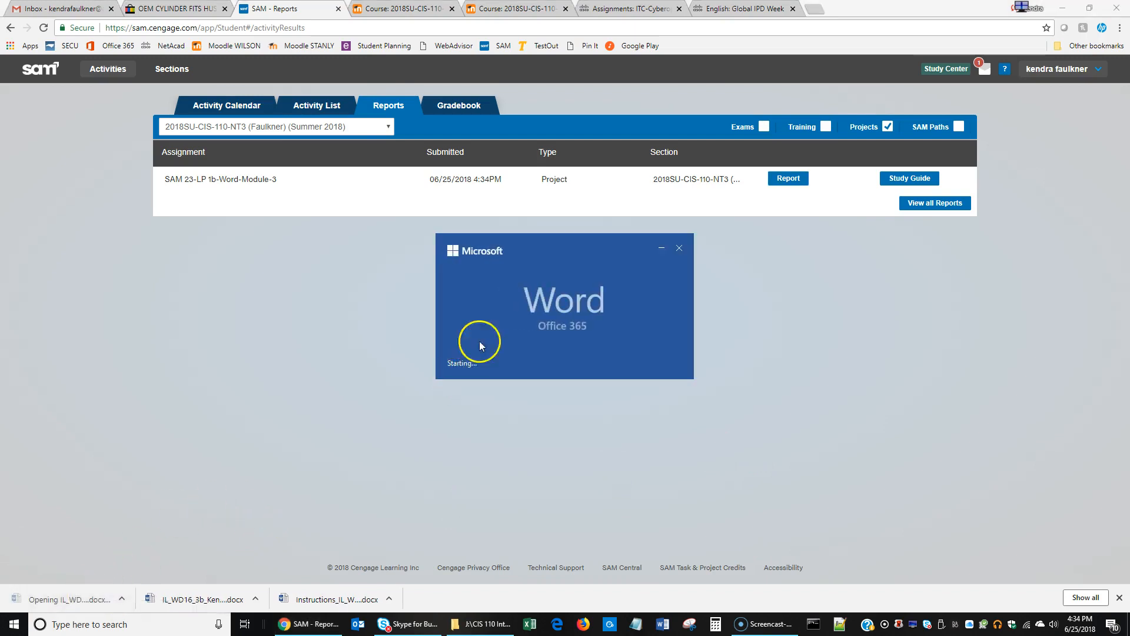